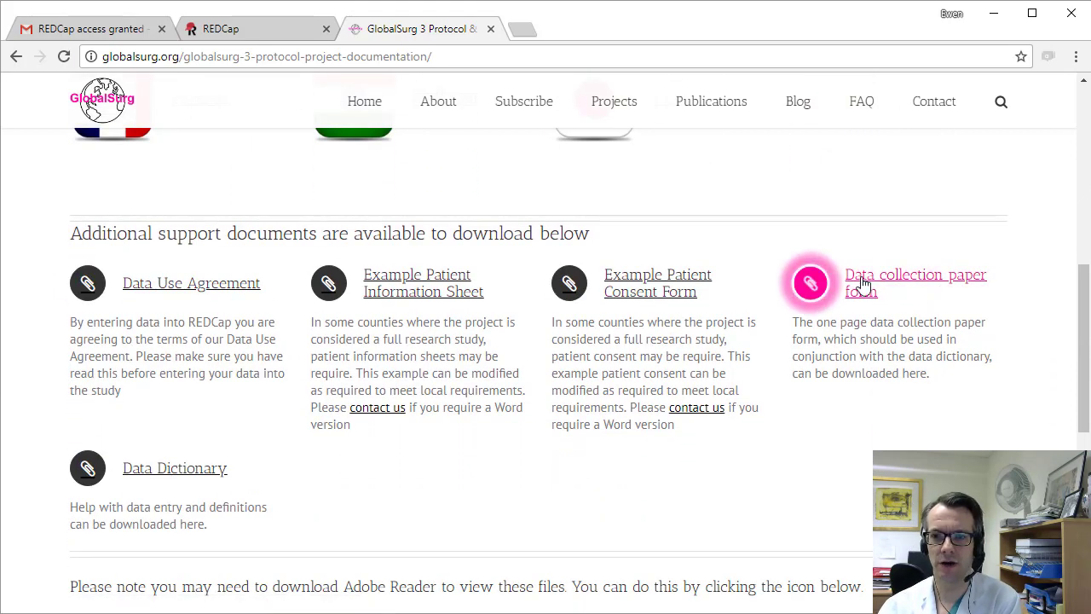
# Open the data collection paper form, look through both pages and return to the documentation page
pyautogui.click(904, 290)
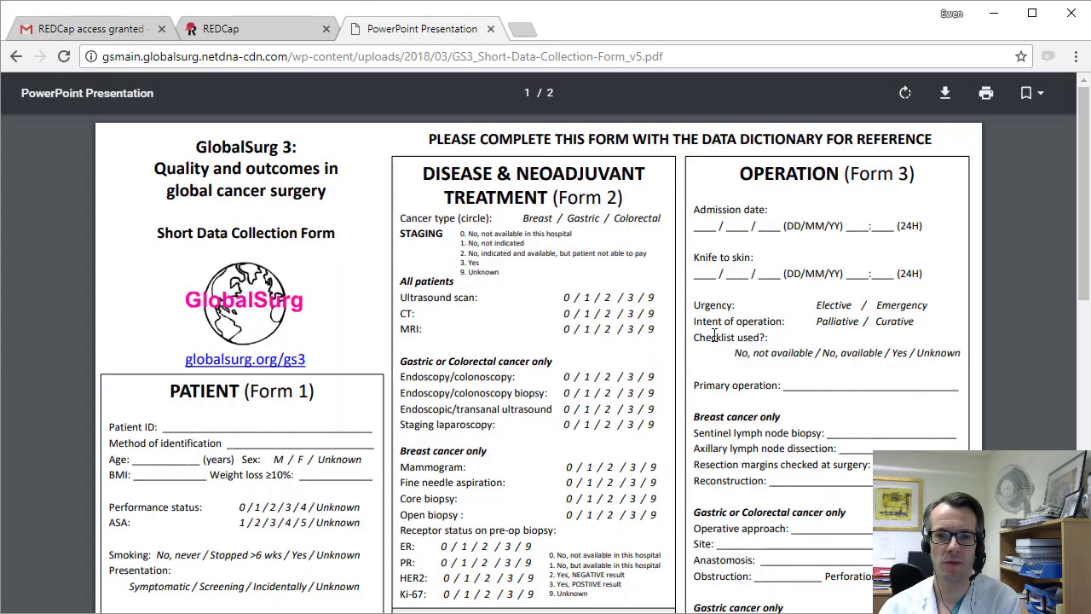
pyautogui.scroll(-10, 432, 382)
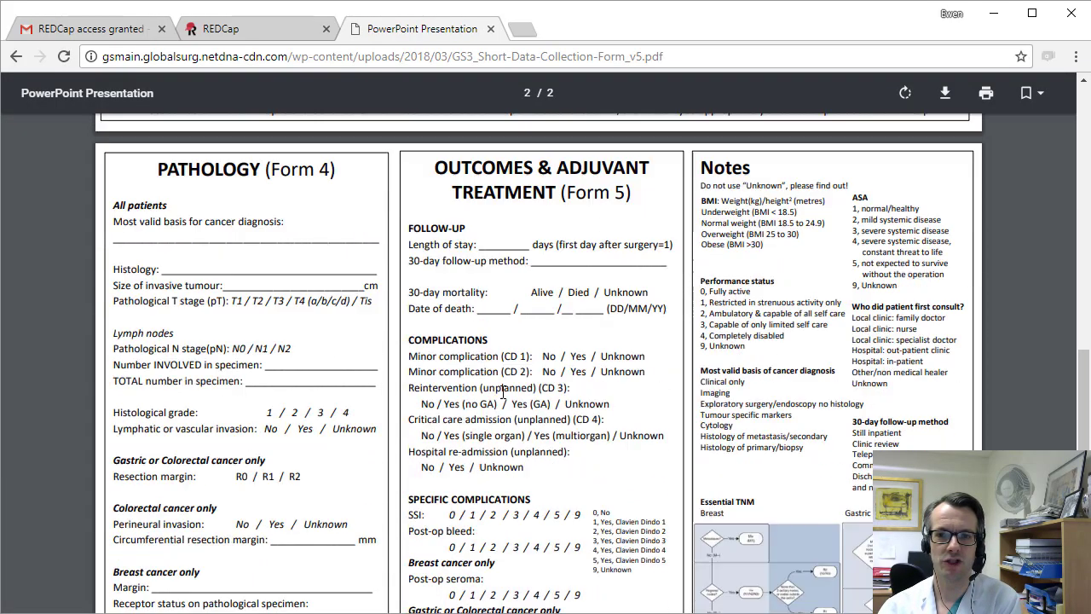
pyautogui.scroll(2, 503, 390)
pyautogui.scroll(10, 503, 390)
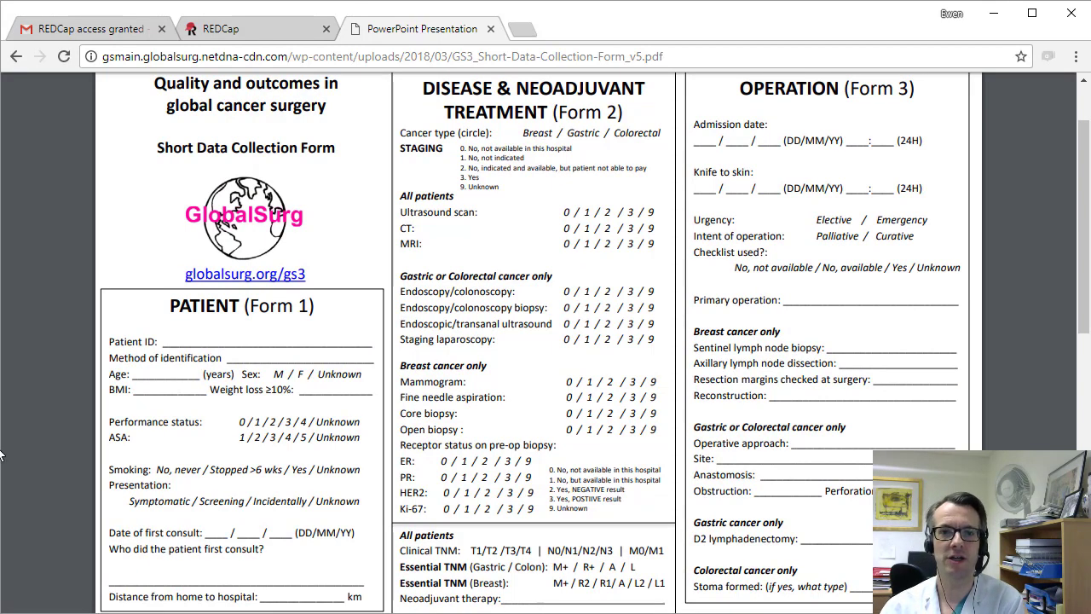
pyautogui.click(16, 57)
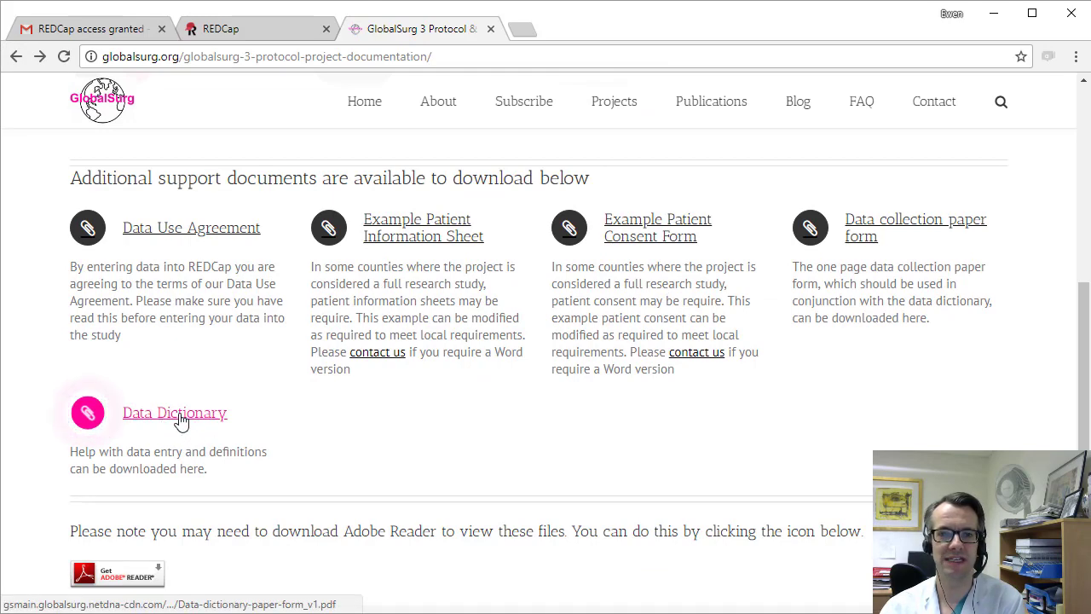
# Look through both pages of the Data Dictionary, return to the documentation page and reopen the data collection paper form
pyautogui.click(199, 421)
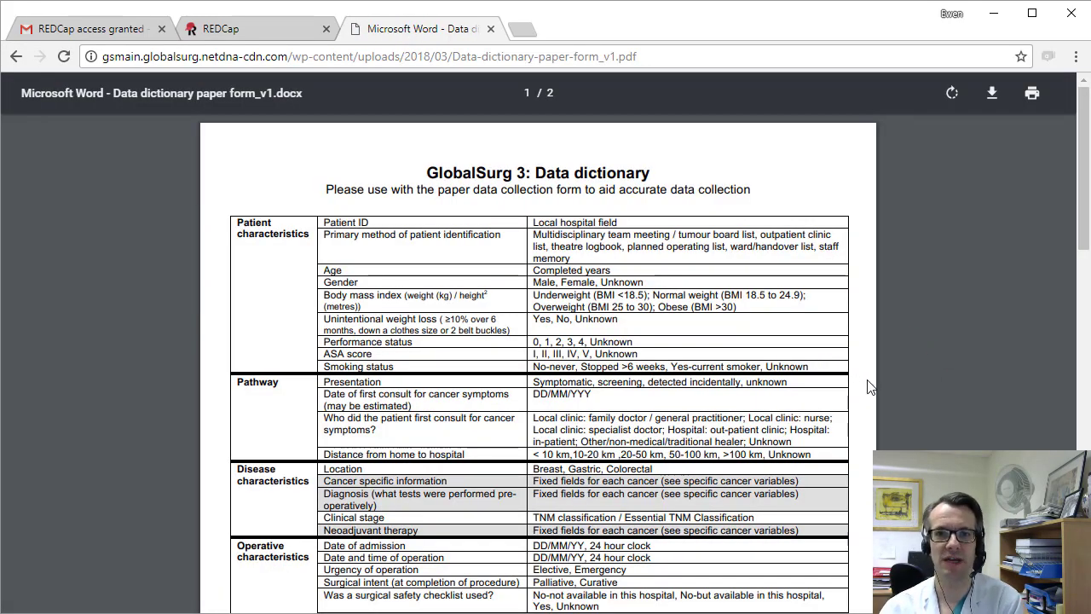
pyautogui.scroll(-3, 871, 390)
pyautogui.scroll(-5, 871, 390)
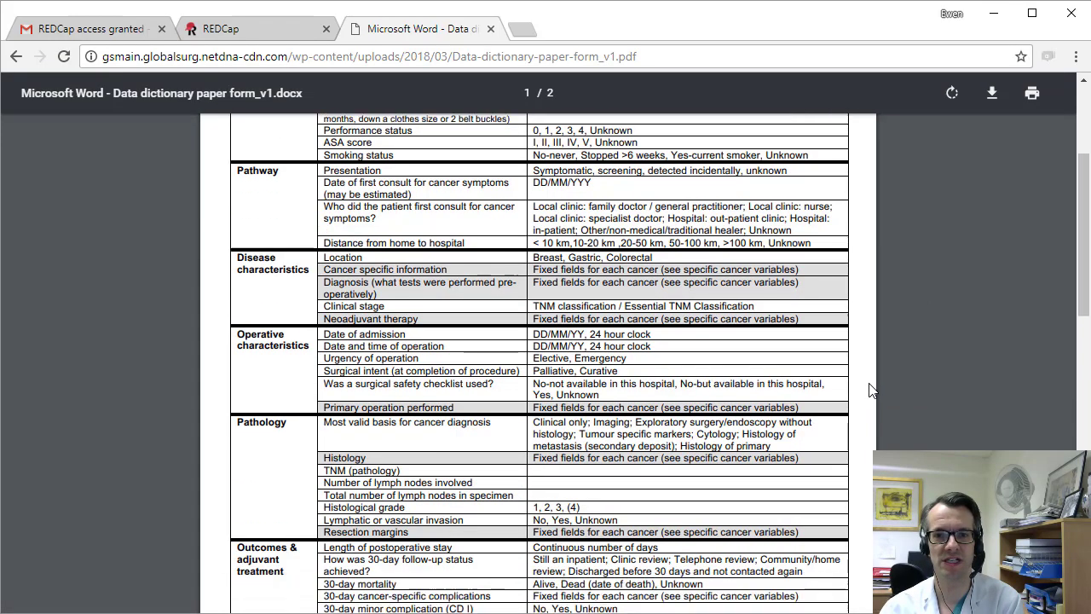
pyautogui.scroll(-6, 871, 390)
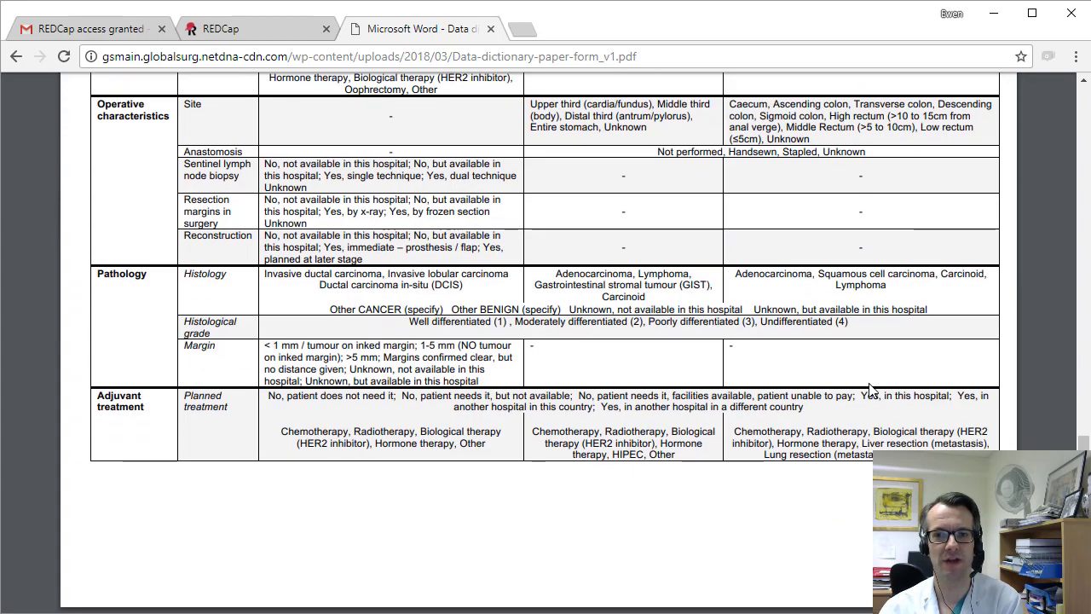
pyautogui.scroll(15, 871, 389)
pyautogui.scroll(2, 871, 390)
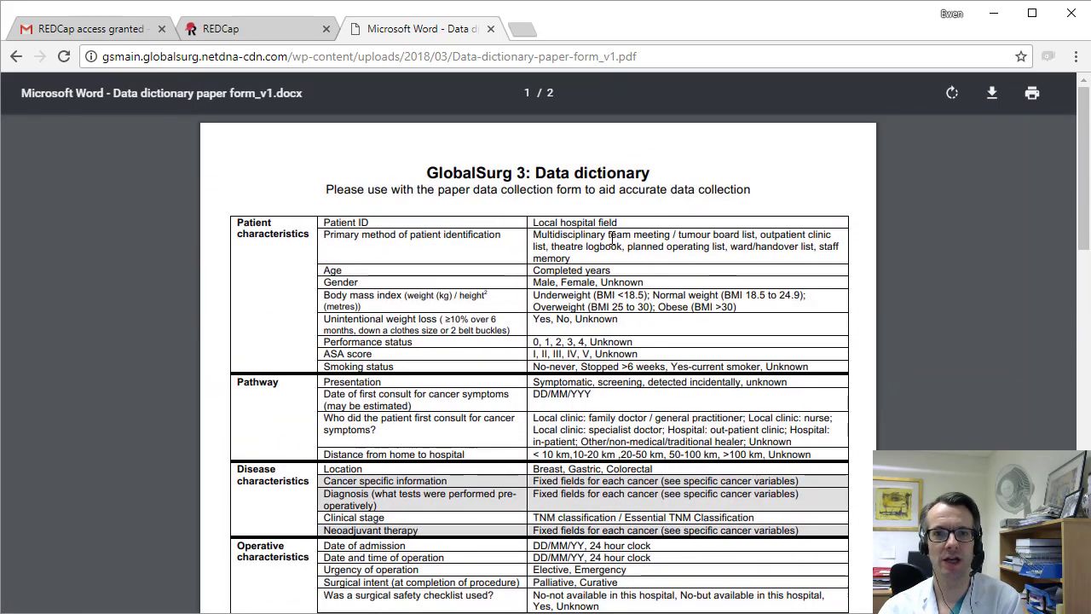
pyautogui.click(16, 56)
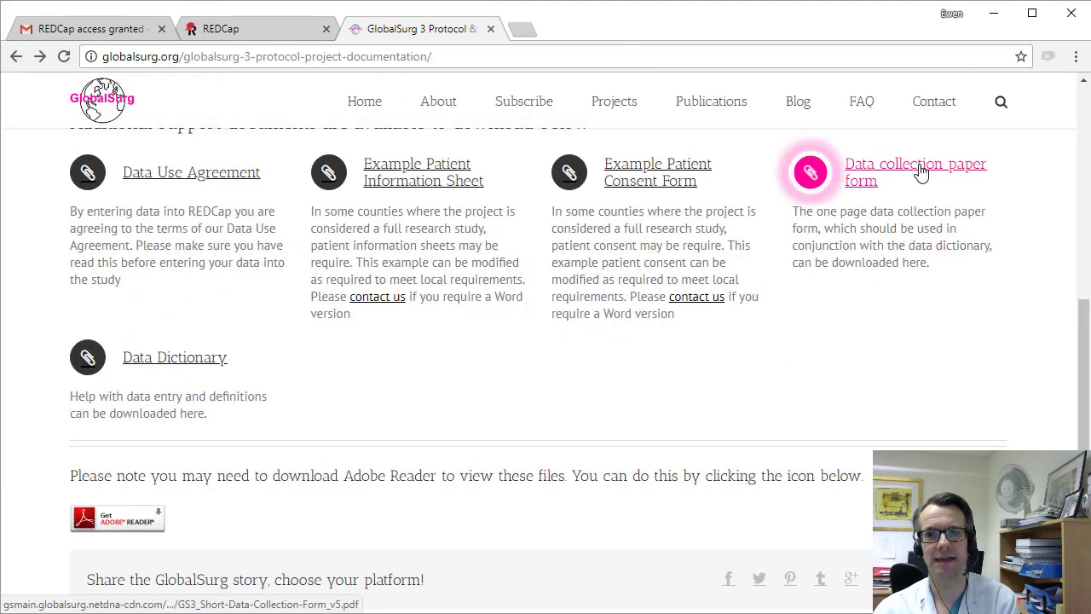
pyautogui.click(921, 171)
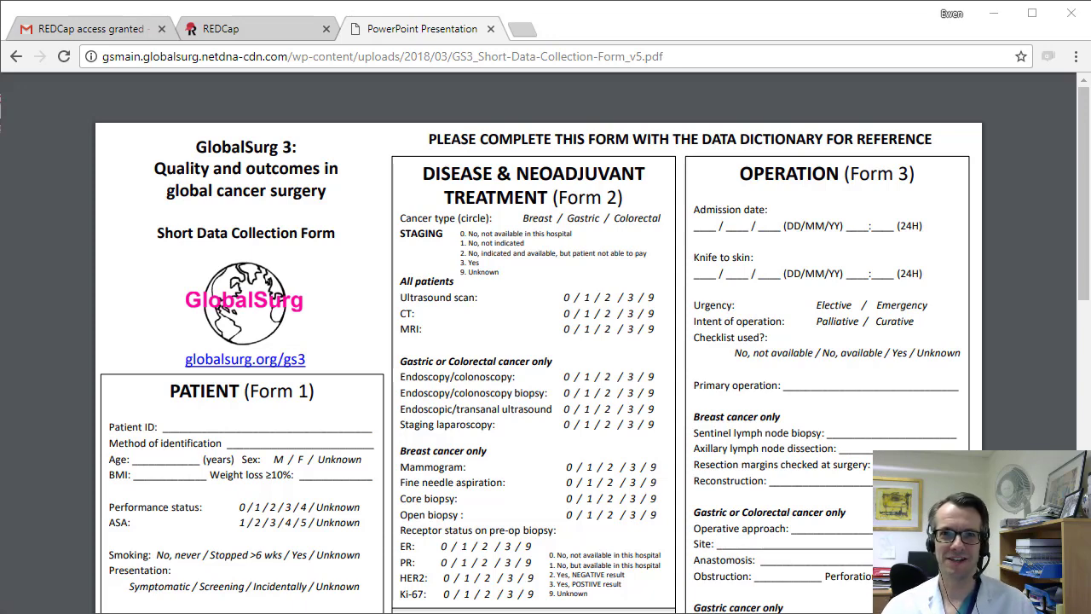
# Switch to REDCap and open the Record Status Dashboard of the GlobalSurg 3 | Data project
pyautogui.click(220, 28)
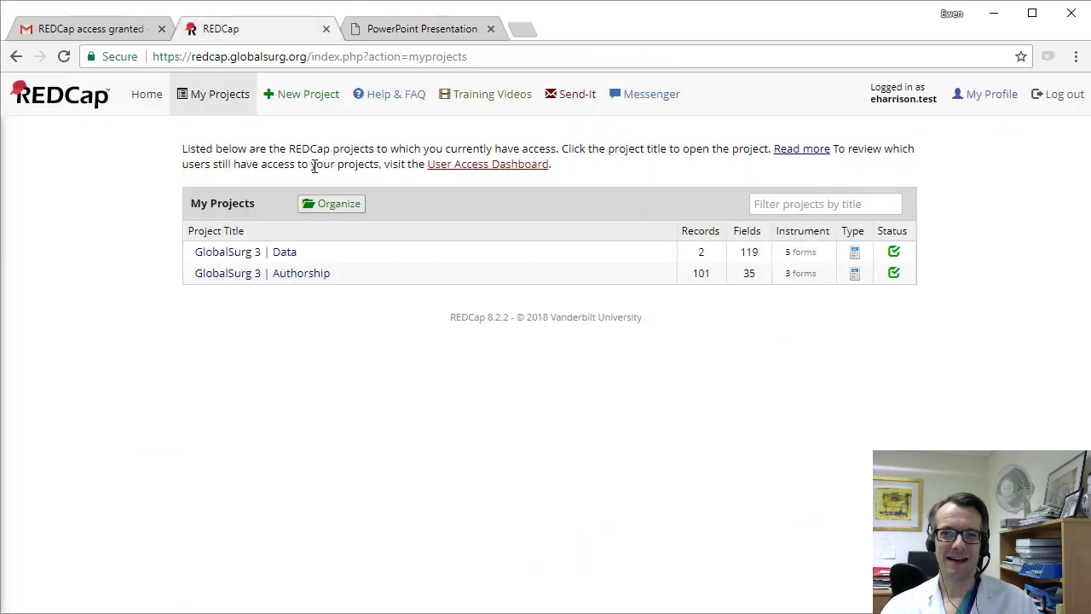
pyautogui.click(293, 260)
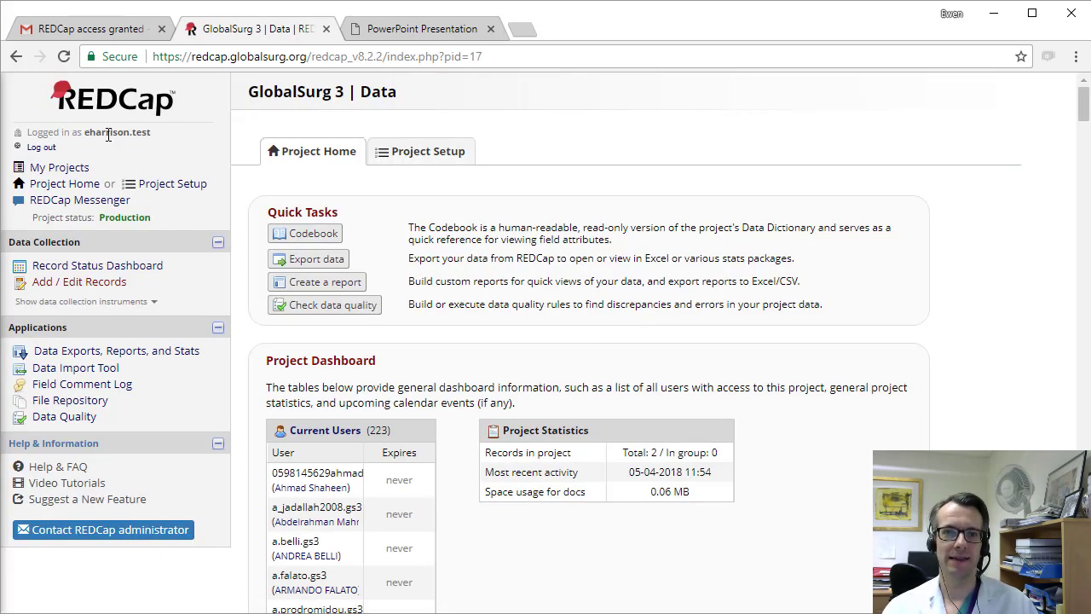
pyautogui.click(131, 269)
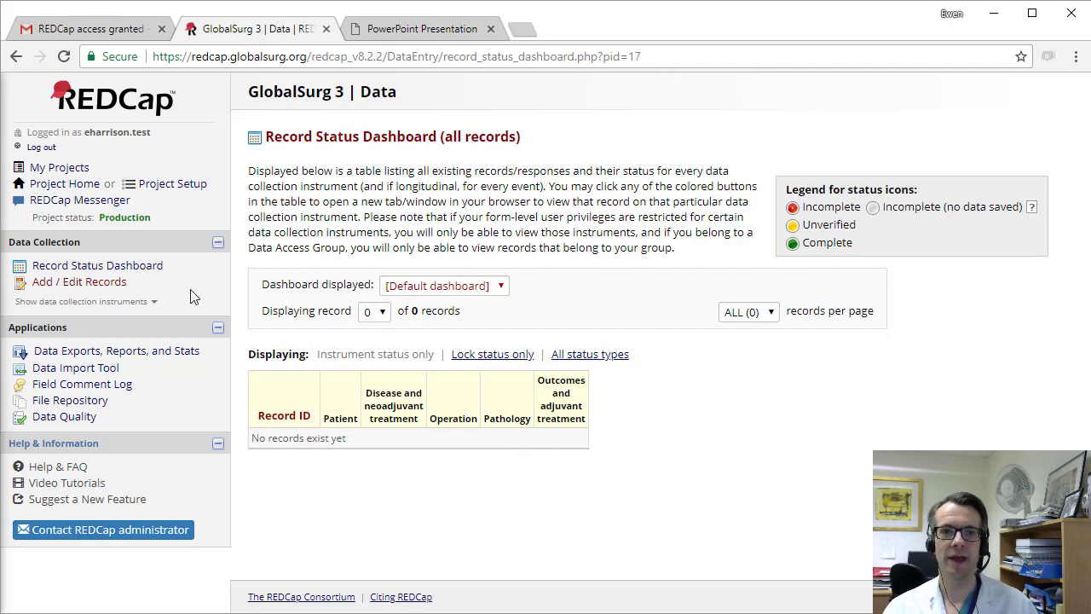
# Add a new record to the project and open its Patient form
pyautogui.click(95, 288)
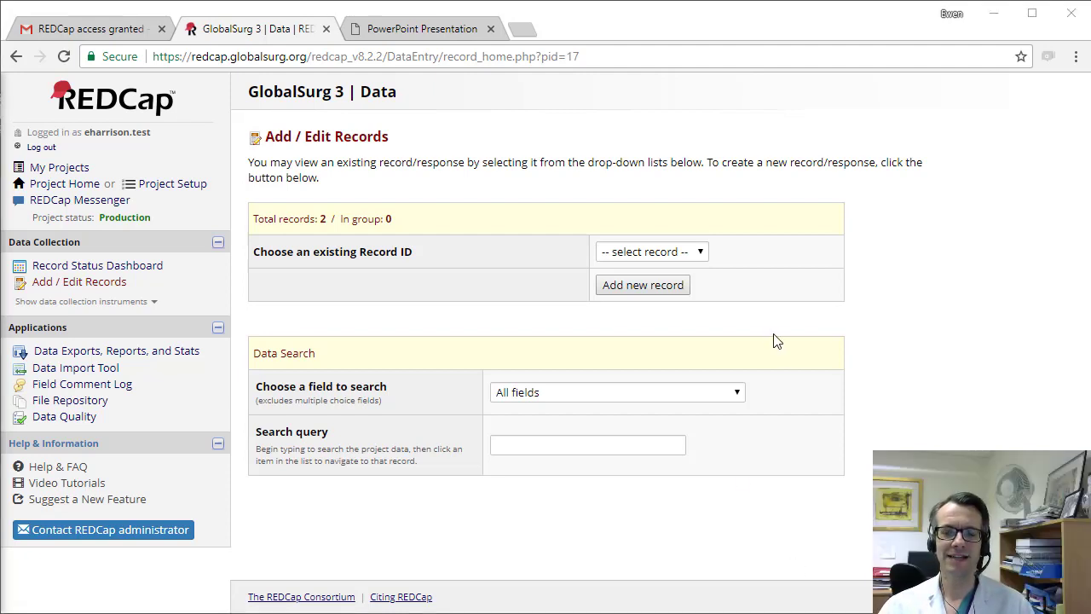
pyautogui.click(616, 288)
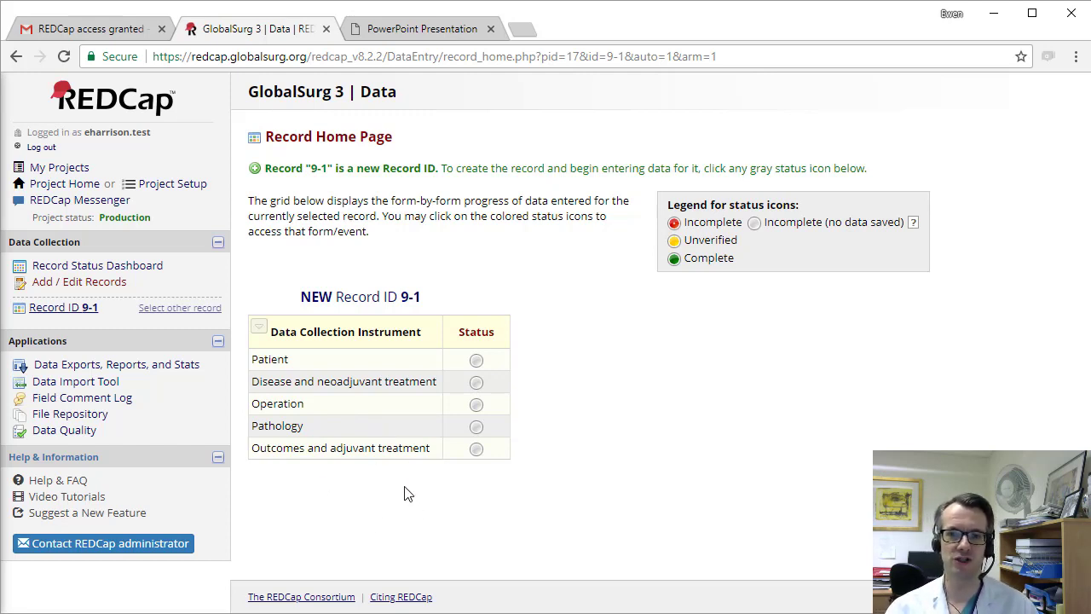
pyautogui.click(477, 366)
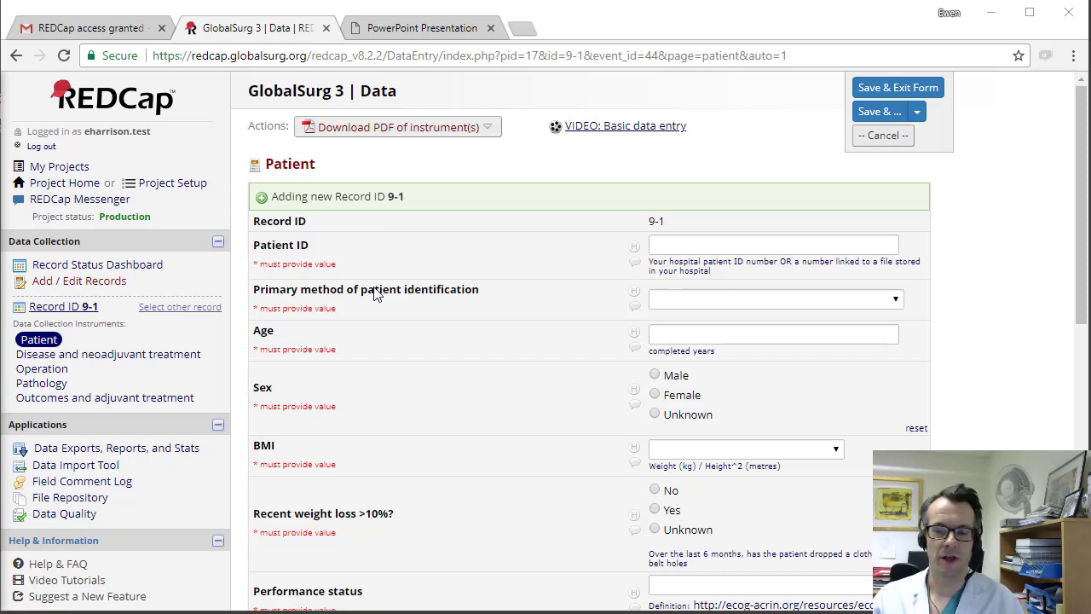
# Enter the hospital patient ID and set the primary method of patient identification to Theatre logbook
pyautogui.click(721, 246)
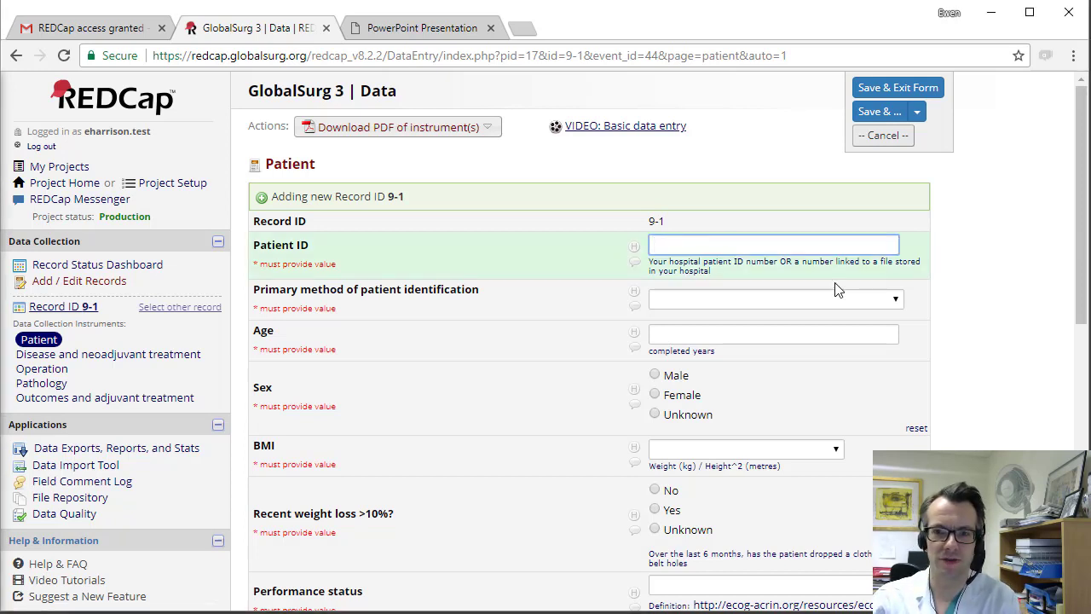
pyautogui.write('123456')
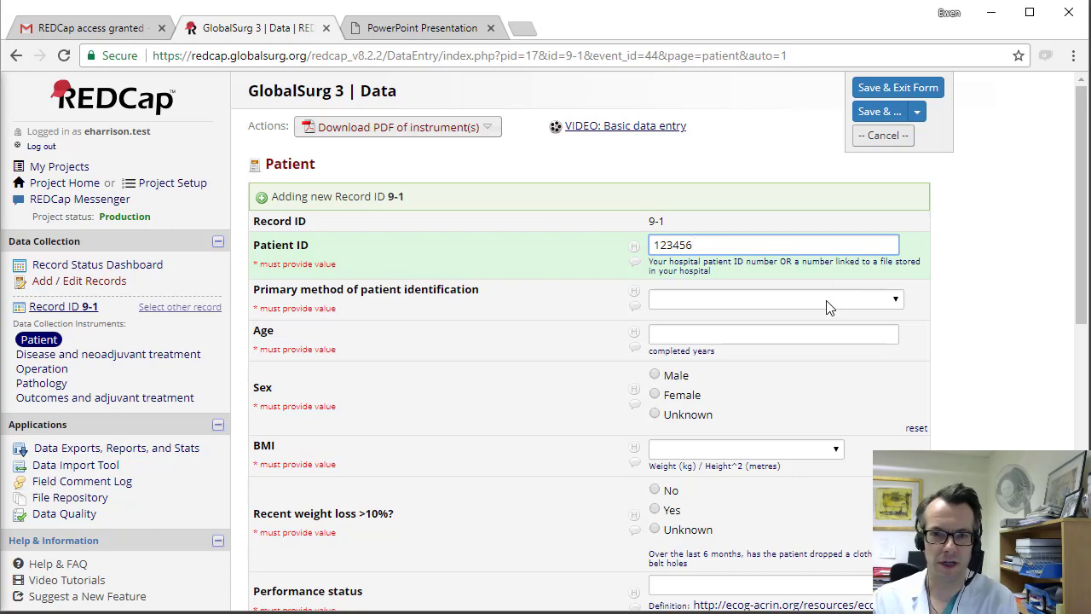
pyautogui.click(826, 300)
pyautogui.click(779, 432)
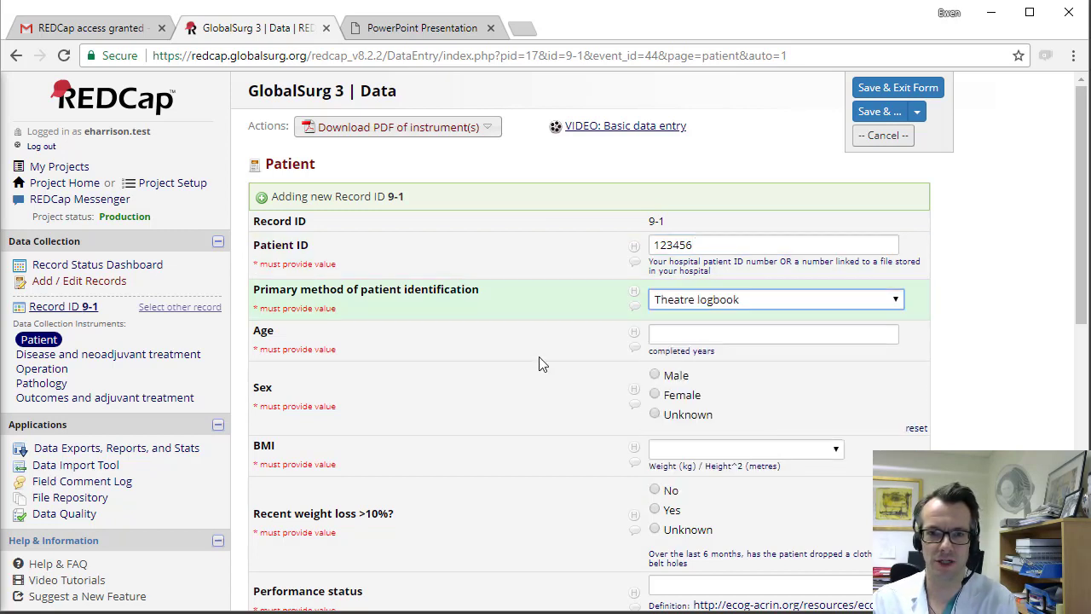
# Enter 66 as the patient's age and set the sex to Male
pyautogui.click(719, 331)
pyautogui.write('66')
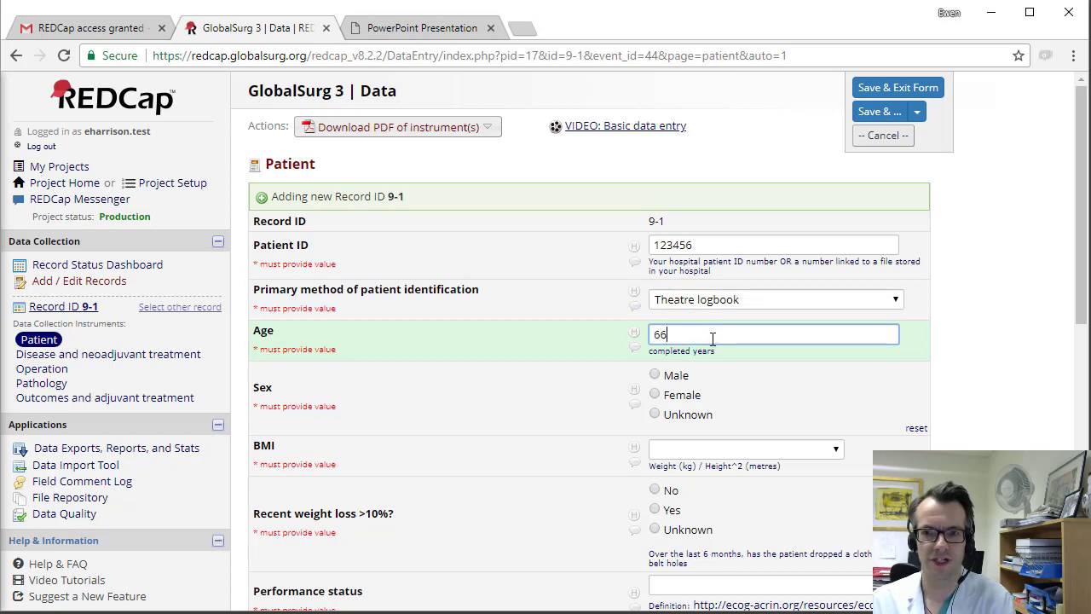
pyautogui.click(655, 375)
# Set BMI to Normal weight (BMI 18.5 to 24.9) and answer Yes to recent weight loss >10%
pyautogui.click(723, 450)
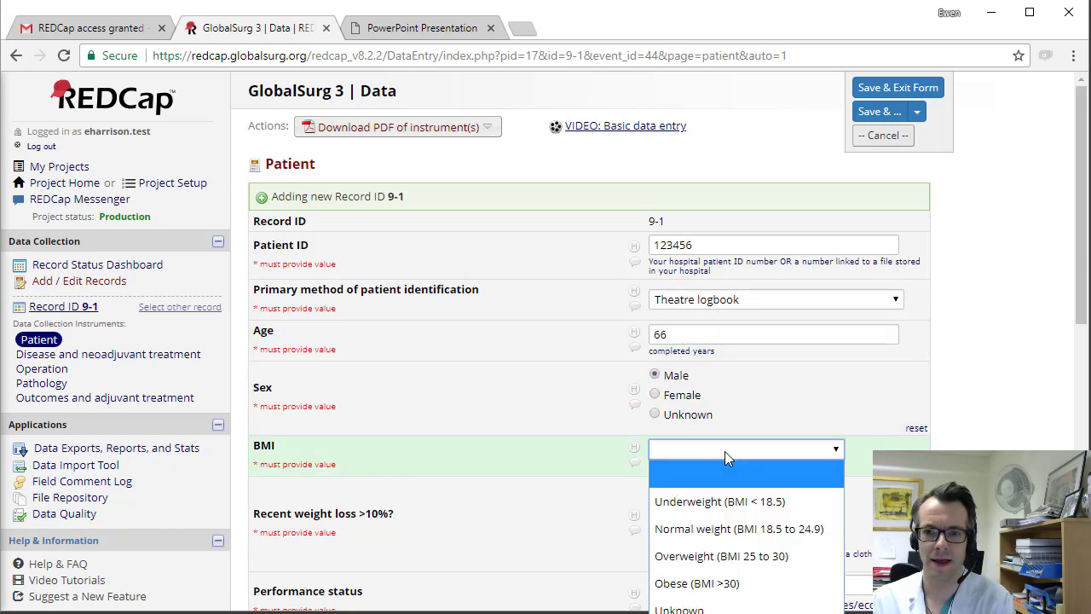
pyautogui.click(723, 450)
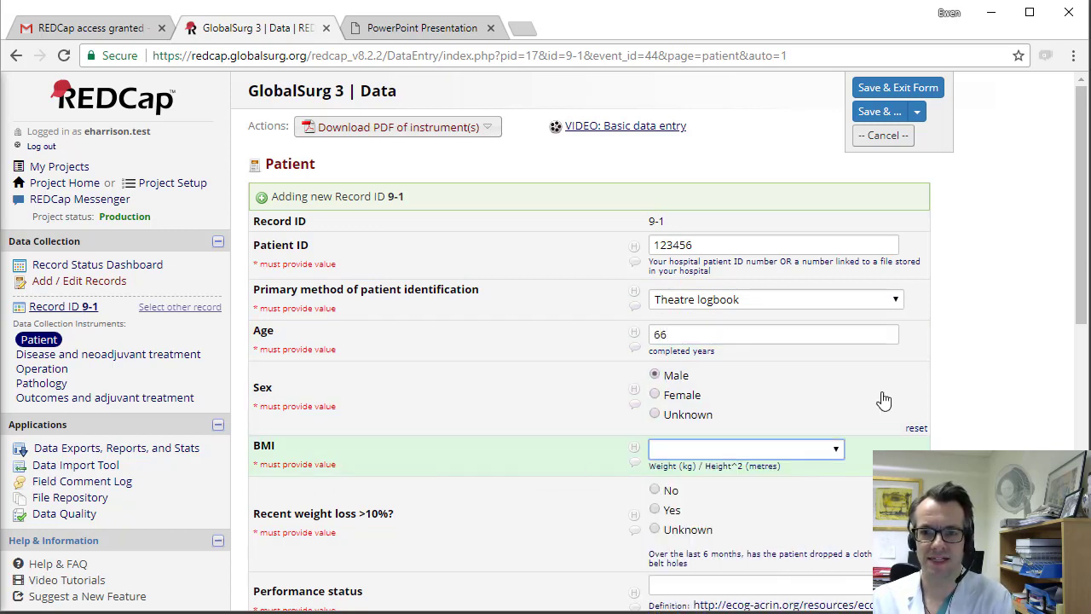
pyautogui.moveTo(1077, 244); pyautogui.dragTo(1075, 343)
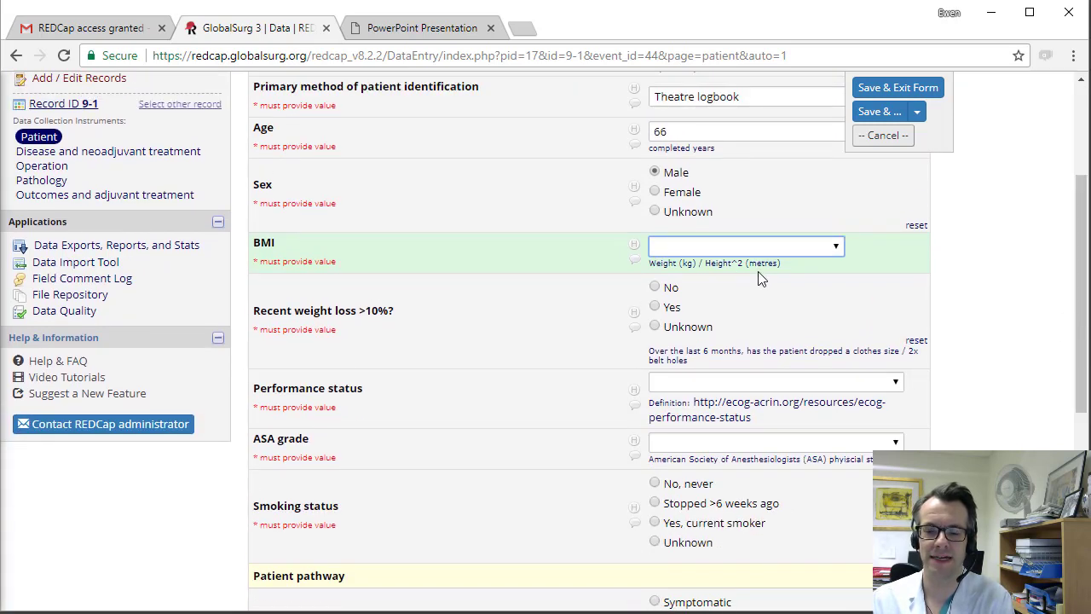
pyautogui.click(740, 246)
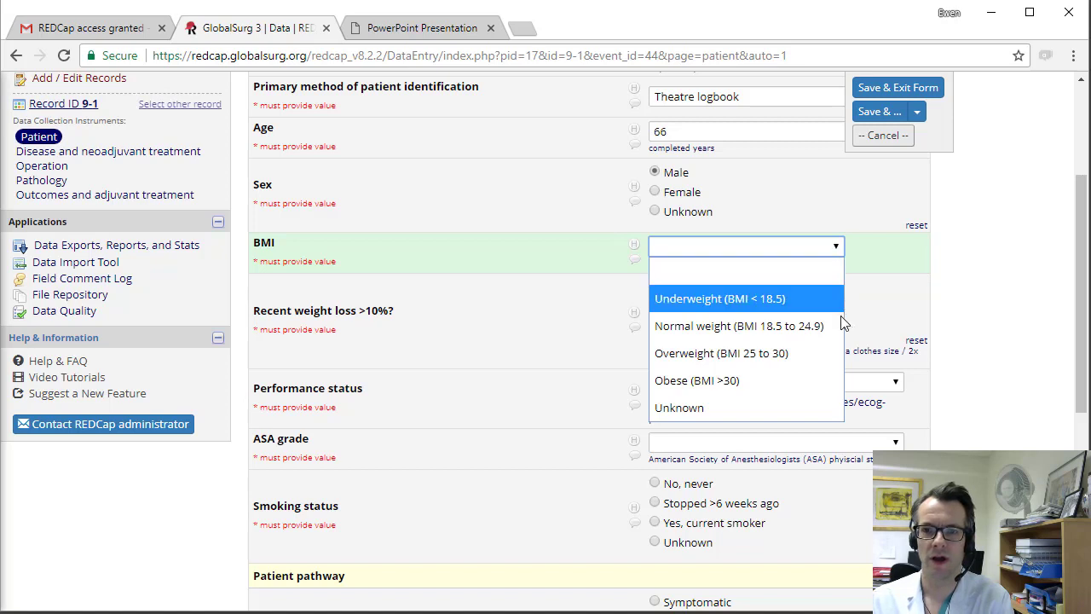
pyautogui.click(770, 328)
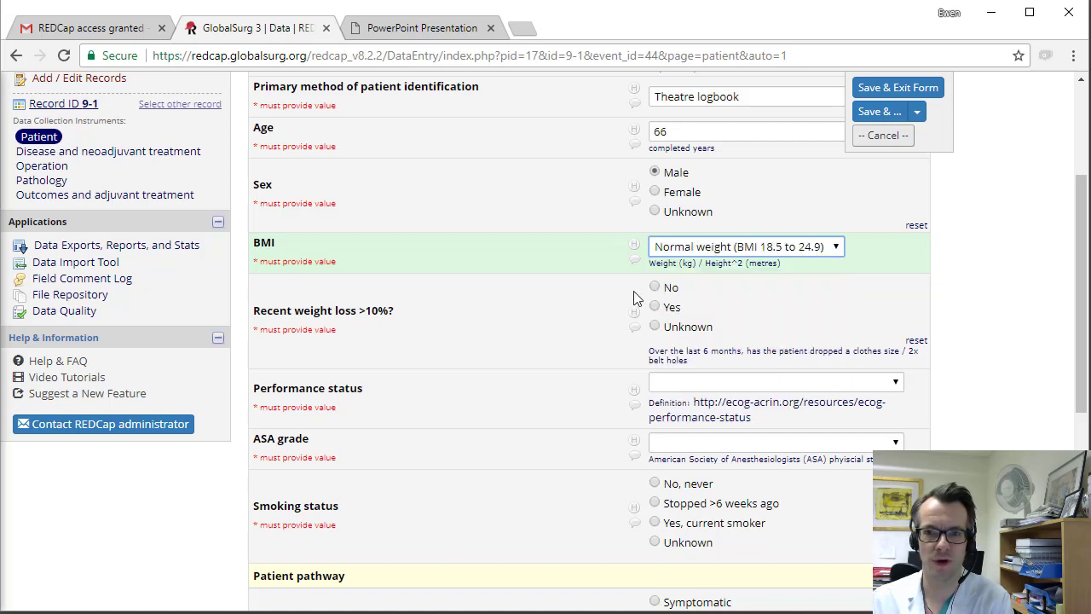
pyautogui.click(656, 307)
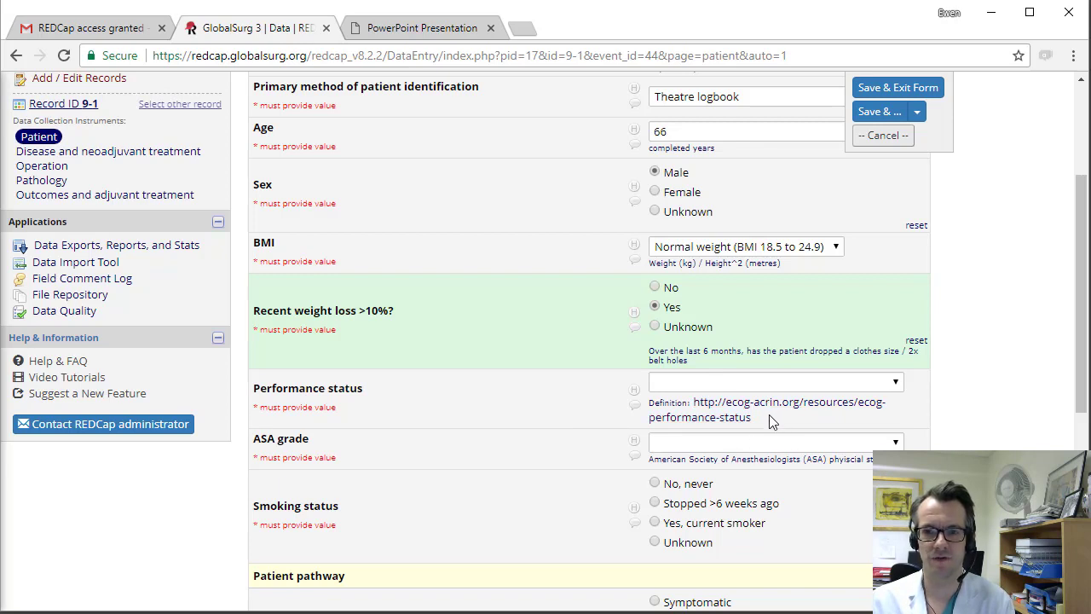
# Set the performance status to 0 - Fully active and the ASA grade to I (normal/healthy)
pyautogui.click(803, 384)
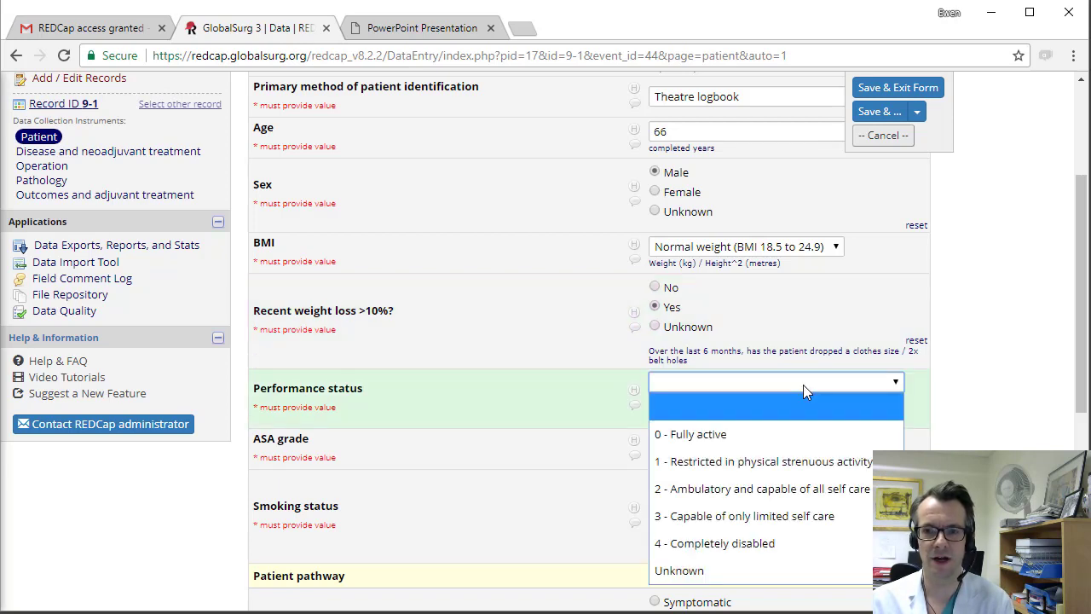
pyautogui.click(698, 434)
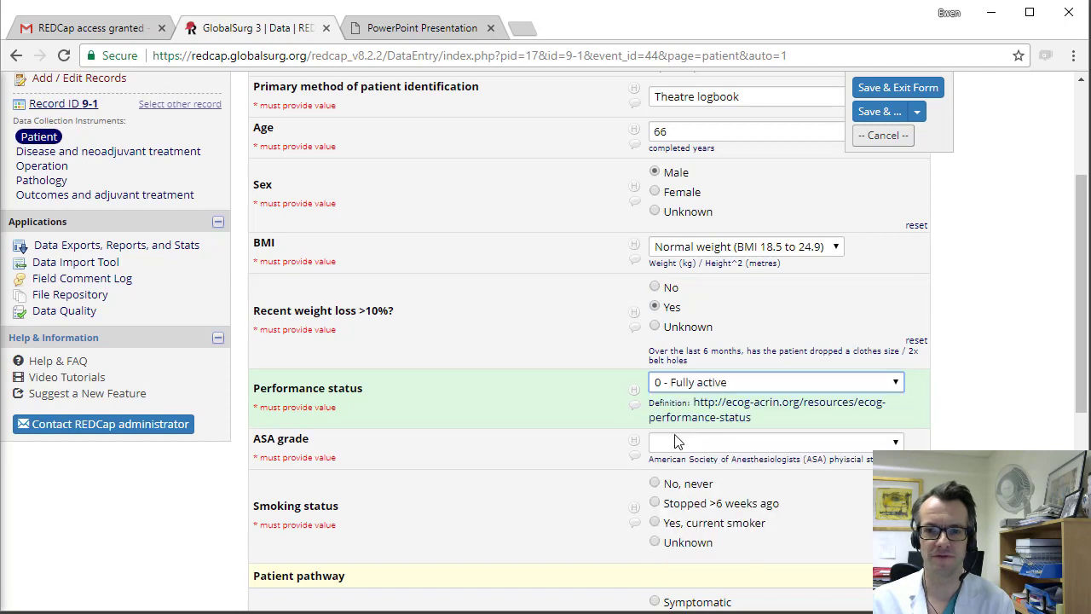
pyautogui.click(856, 444)
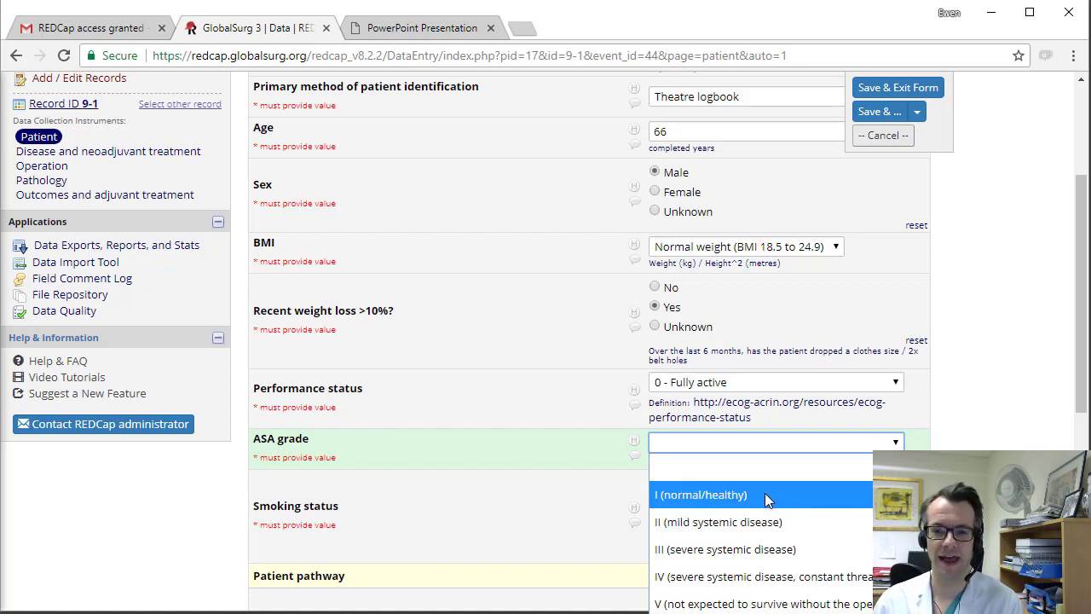
pyautogui.click(712, 504)
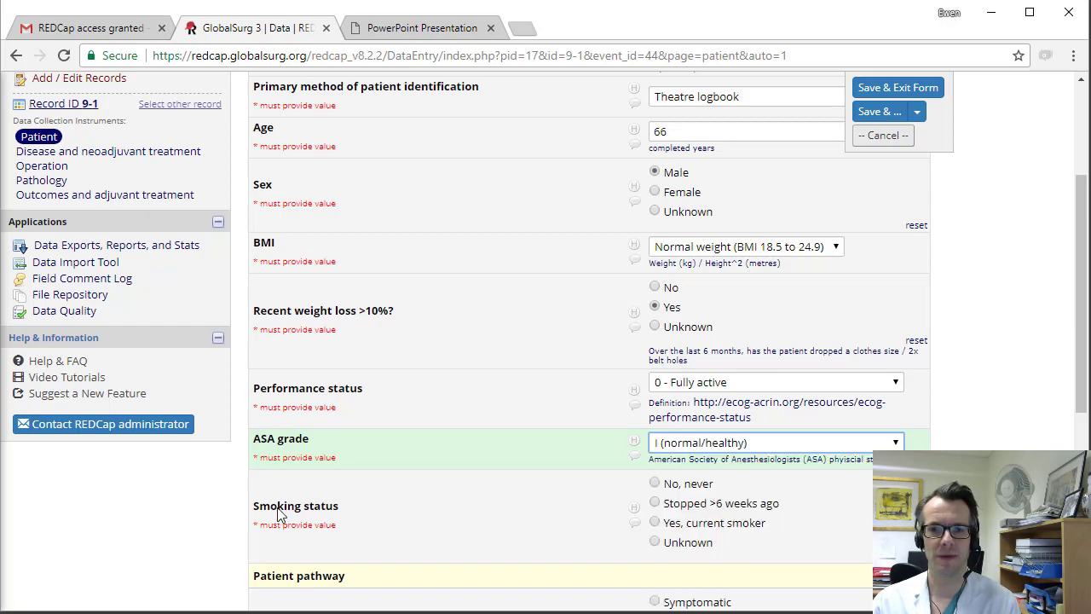
# Set the smoking status to No, never and the patient pathway presentation to Symptomatic
pyautogui.click(655, 484)
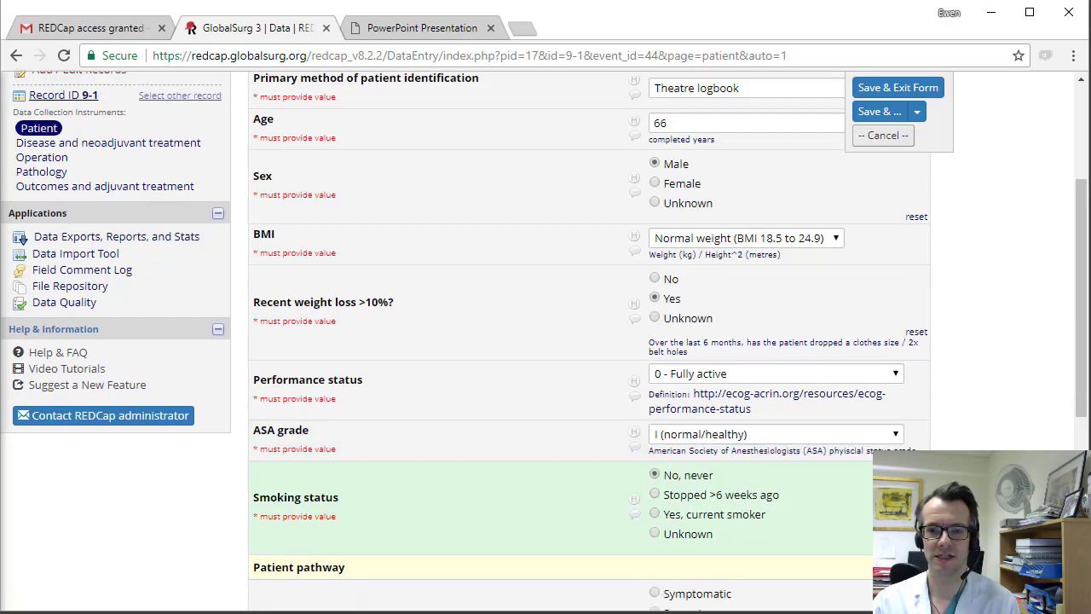
pyautogui.scroll(-2, 756, 480)
pyautogui.scroll(-3, 416, 470)
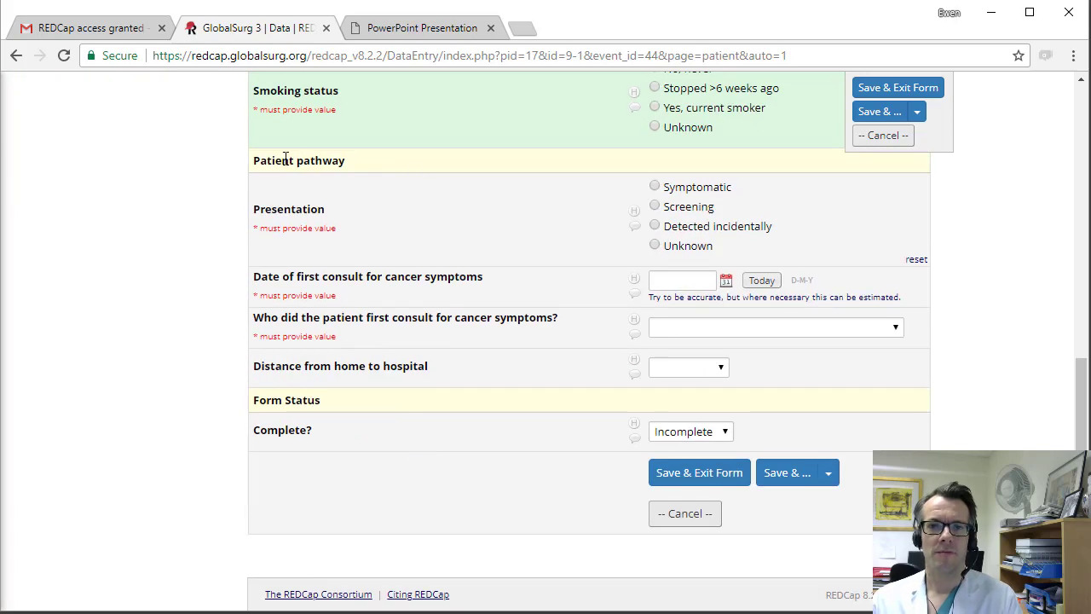
pyautogui.click(654, 188)
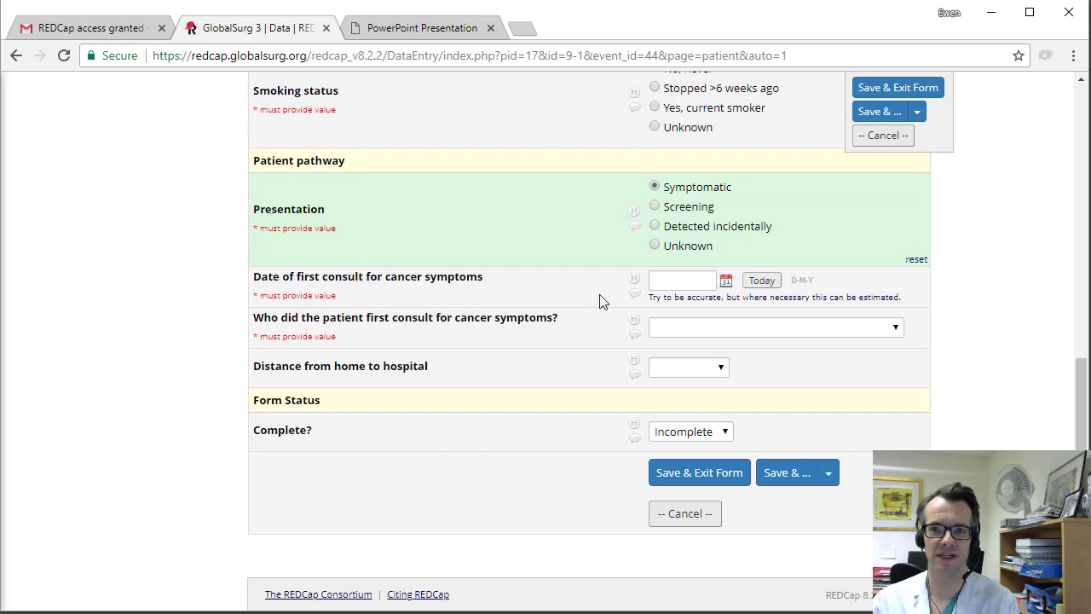
# Fill the date of first consult for cancer symptoms with today's date and change it to 01-04-2018
pyautogui.click(761, 281)
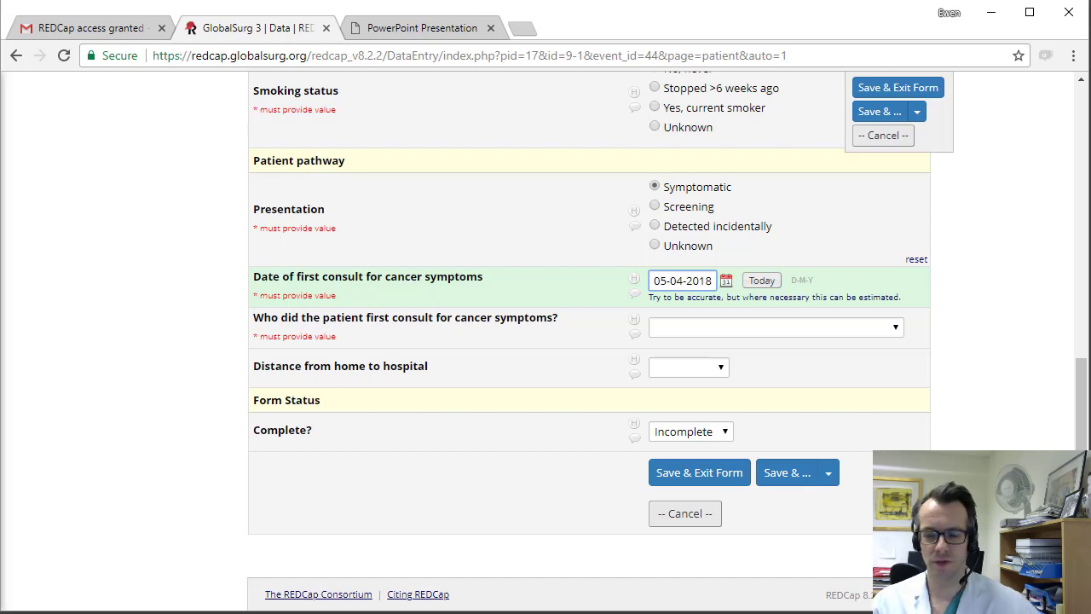
pyautogui.click(666, 281)
pyautogui.press('BackSpace')
pyautogui.write('1')
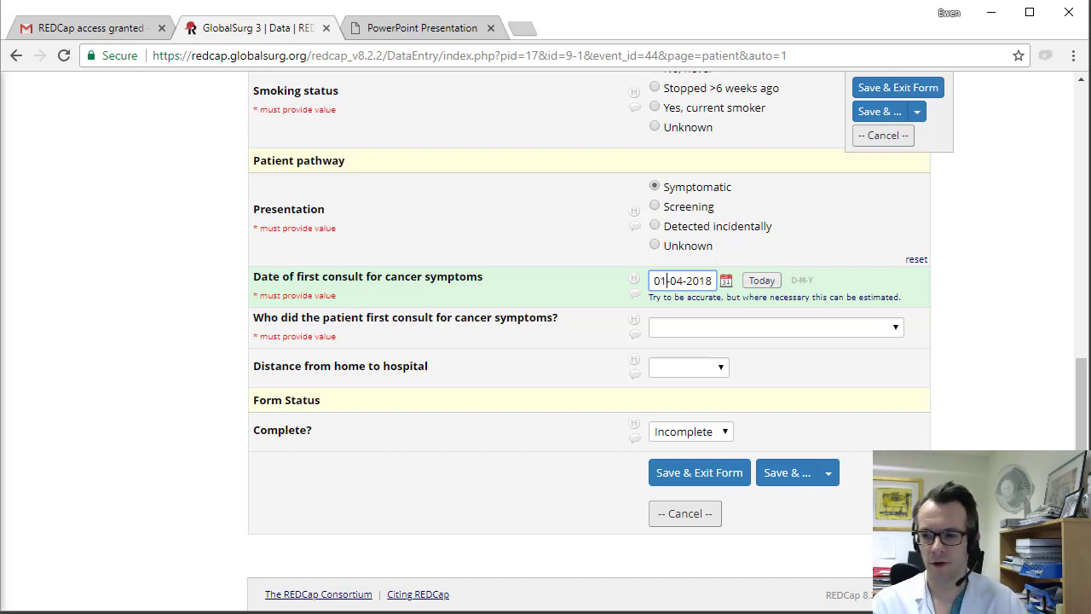
# Set who the patient first consulted to Local clinic: family doctor / general practitioner and the distance from home to hospital to 10-20 km
pyautogui.click(733, 329)
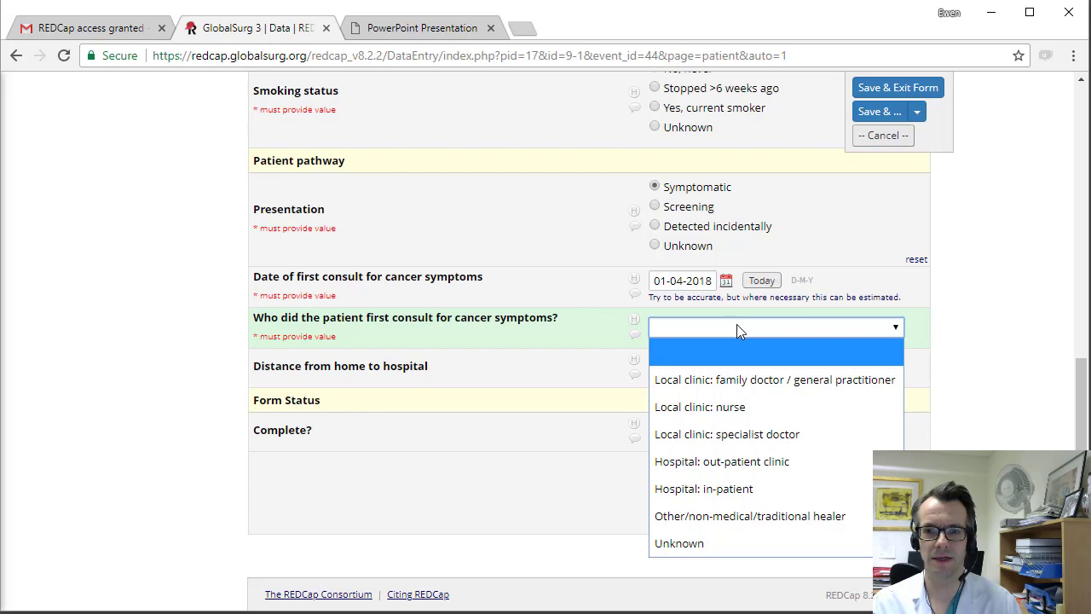
pyautogui.click(737, 324)
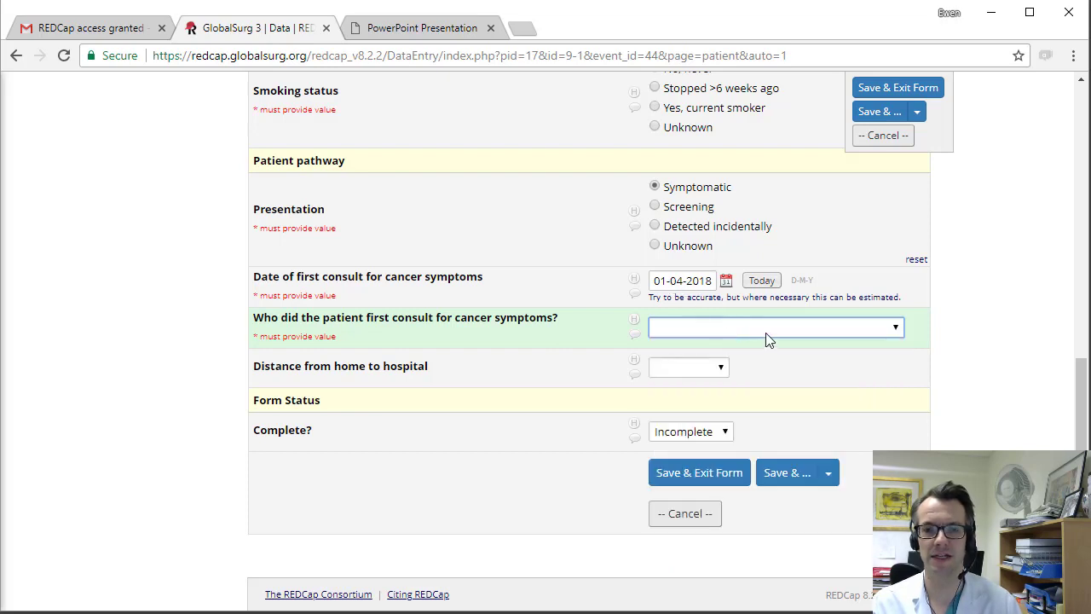
pyautogui.click(764, 328)
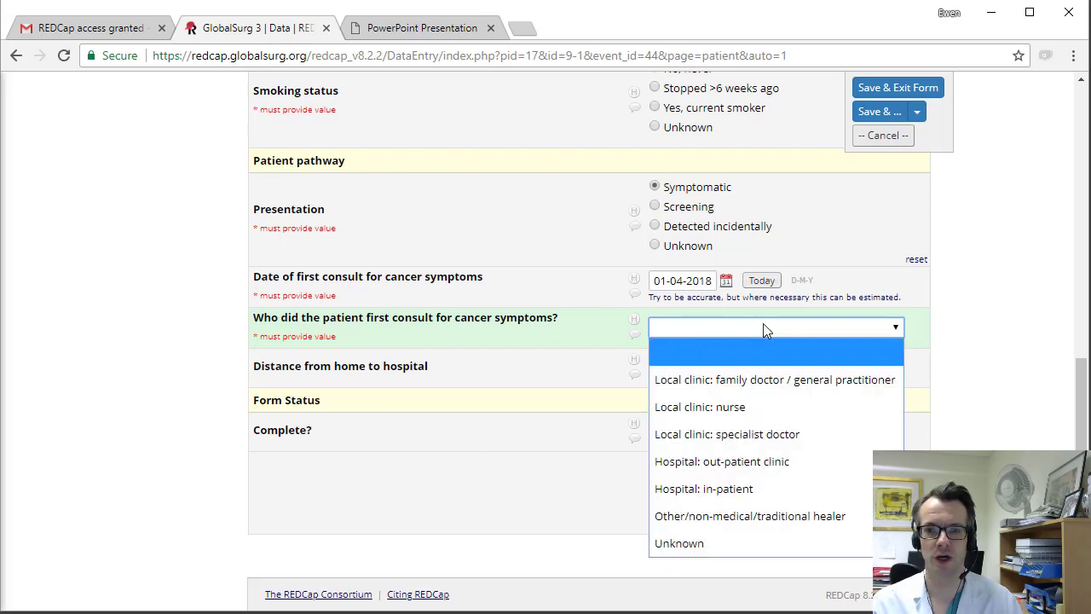
pyautogui.click(836, 388)
pyautogui.click(722, 368)
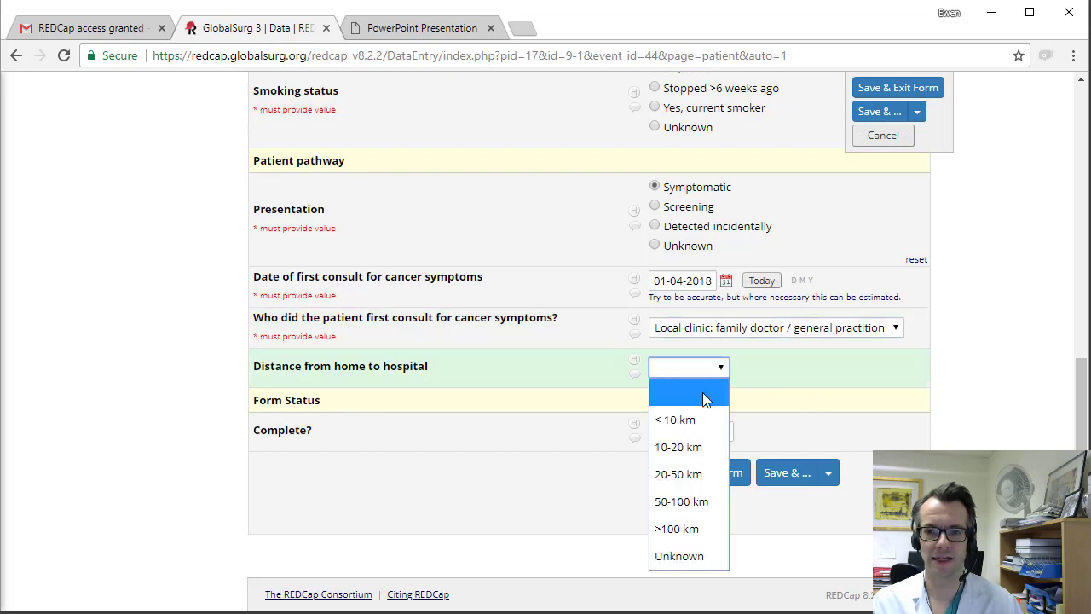
pyautogui.click(695, 444)
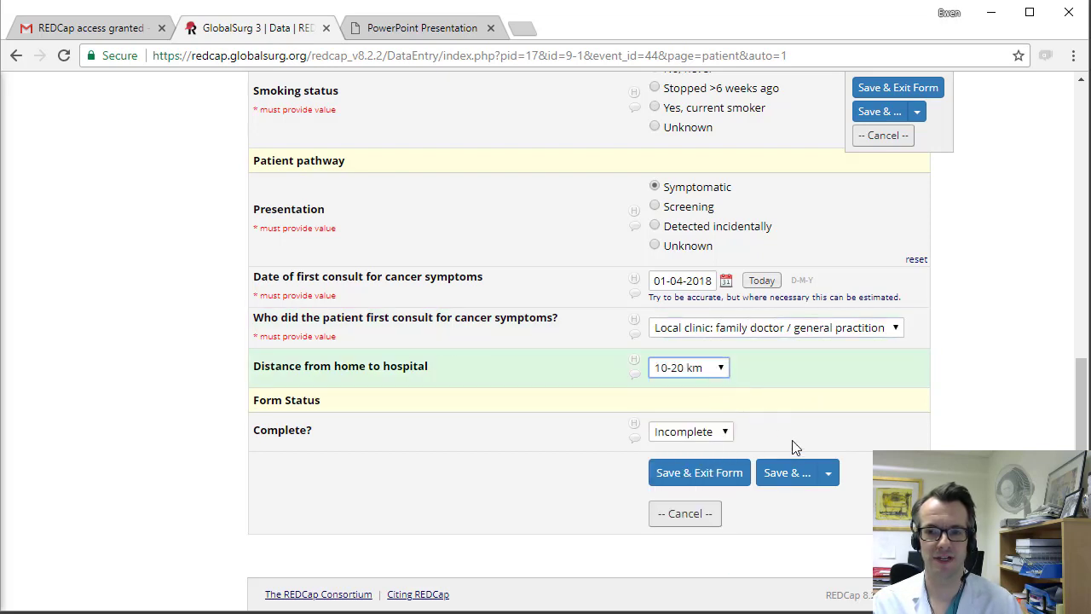
# Mark the Patient form as Complete, then save and exit it
pyautogui.click(725, 433)
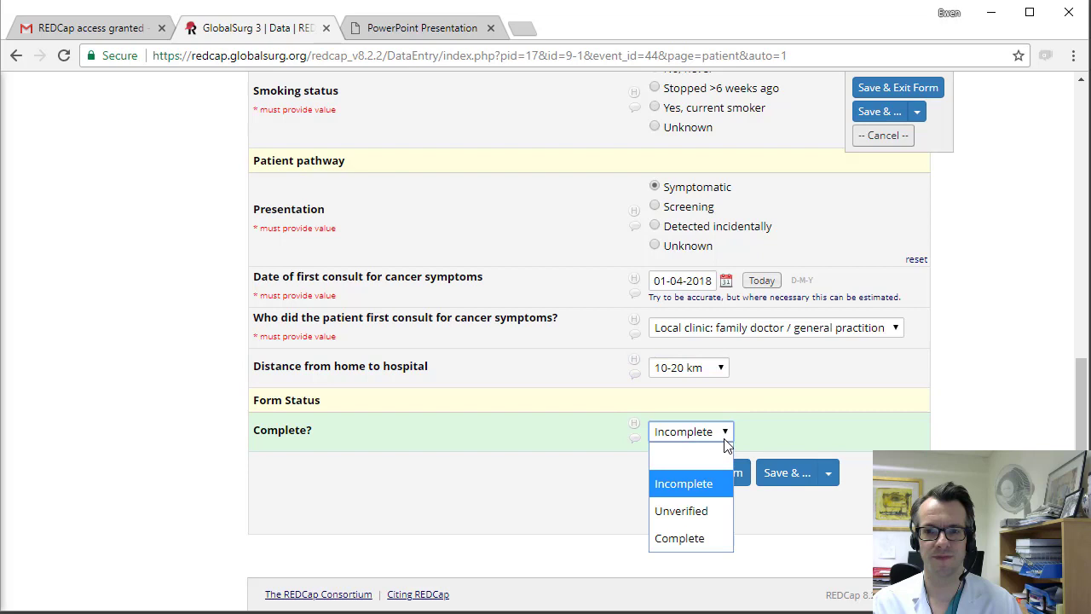
pyautogui.click(699, 541)
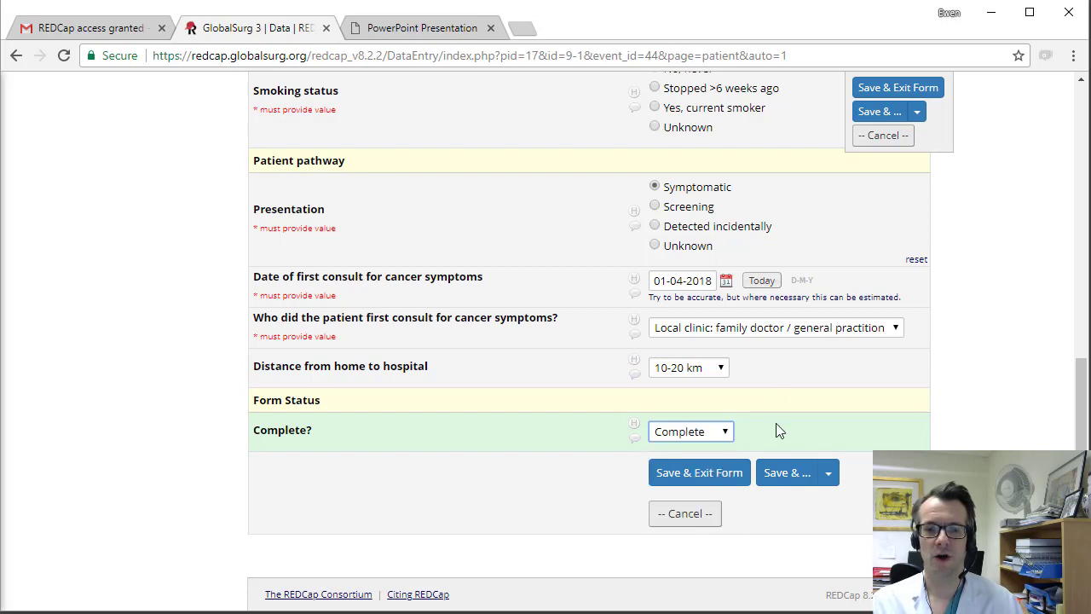
pyautogui.click(705, 471)
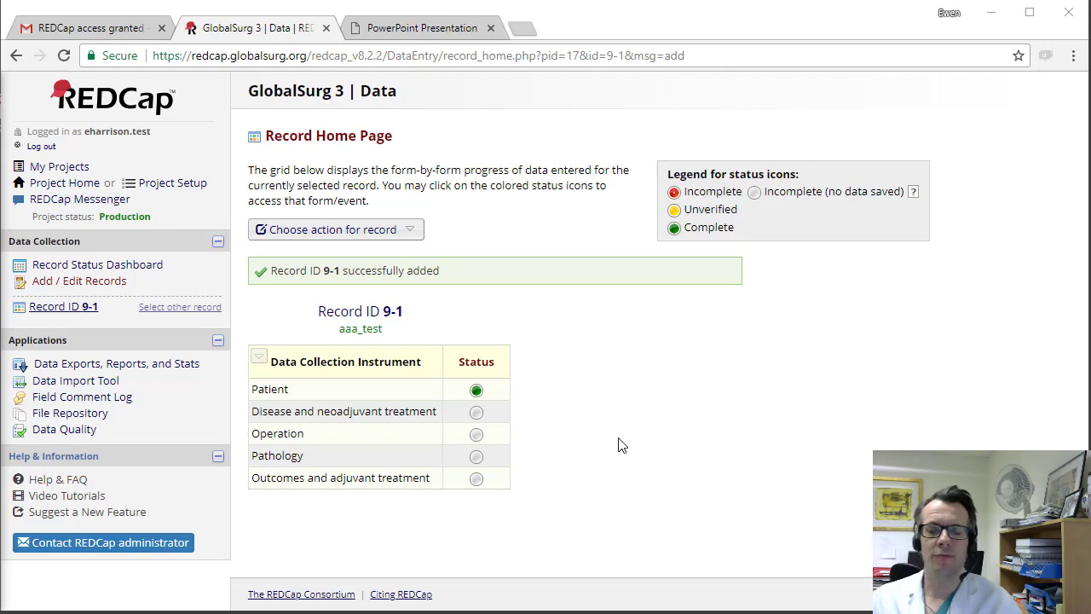
# Open the record's Disease and neoadjuvant treatment form and set the disease location to Gastric (stomach)
pyautogui.click(476, 413)
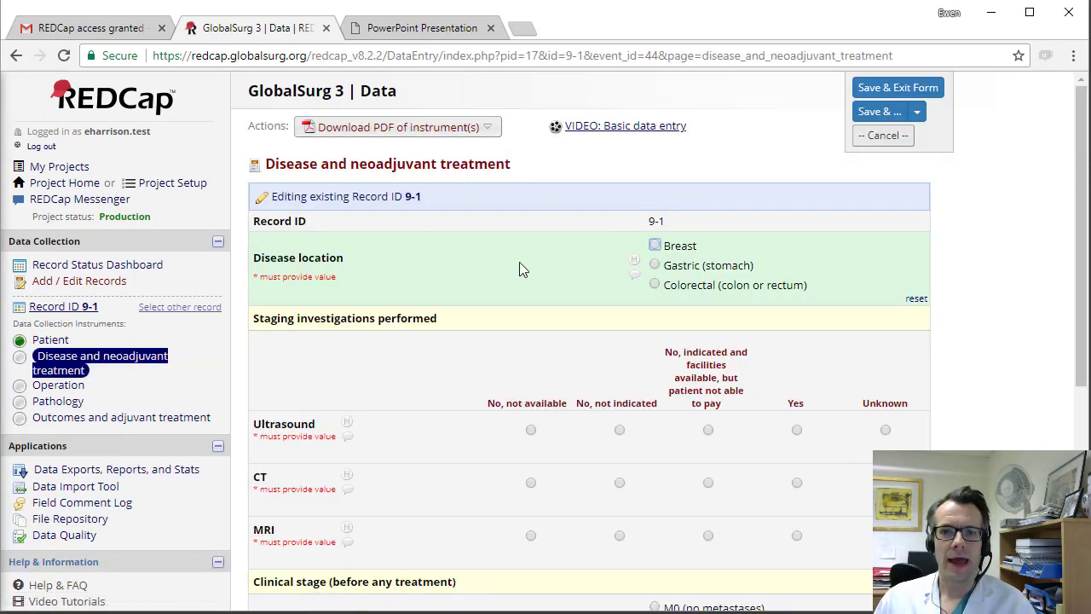
pyautogui.click(656, 266)
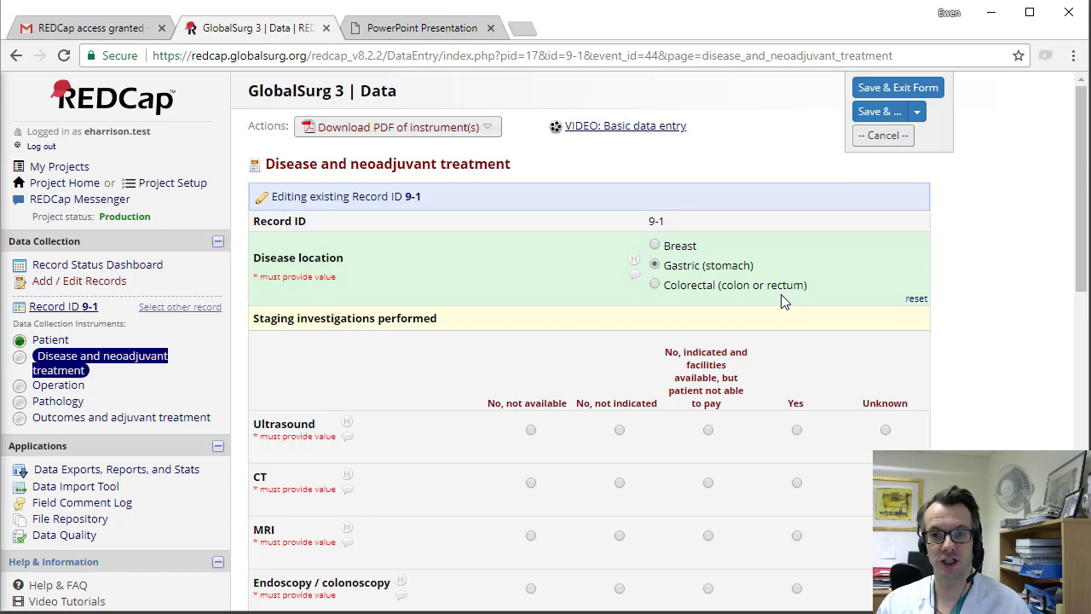
# Answer the staging investigations: No, not indicated for ultrasound and MRI; Yes for CT, endoscopy / colonoscopy, endoscopic / colonoscopic biopsy and staging laparoscopy
pyautogui.scroll(-3, 695, 254)
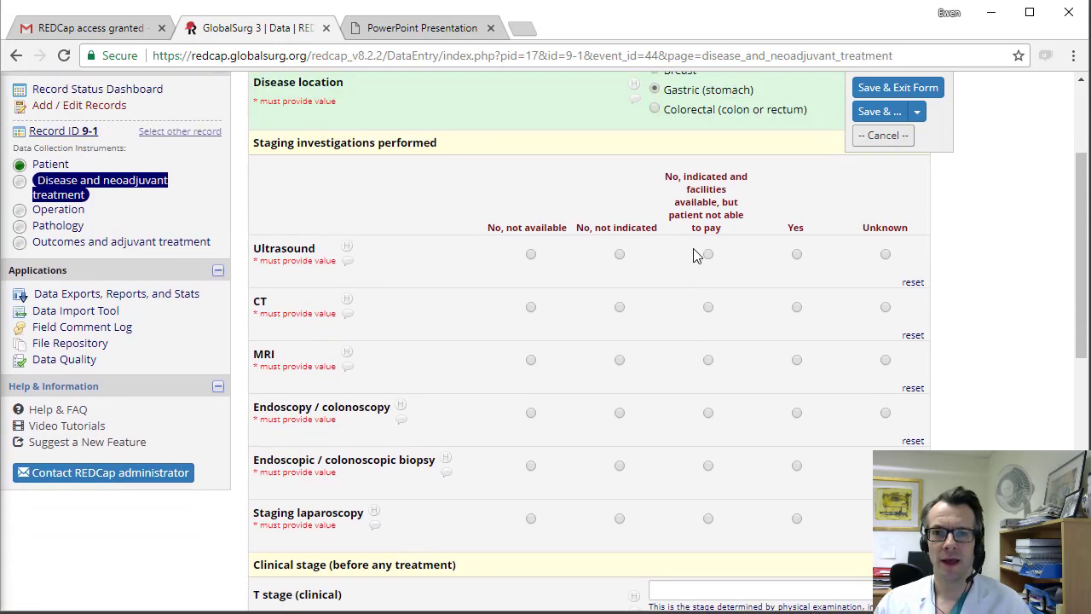
pyautogui.click(621, 257)
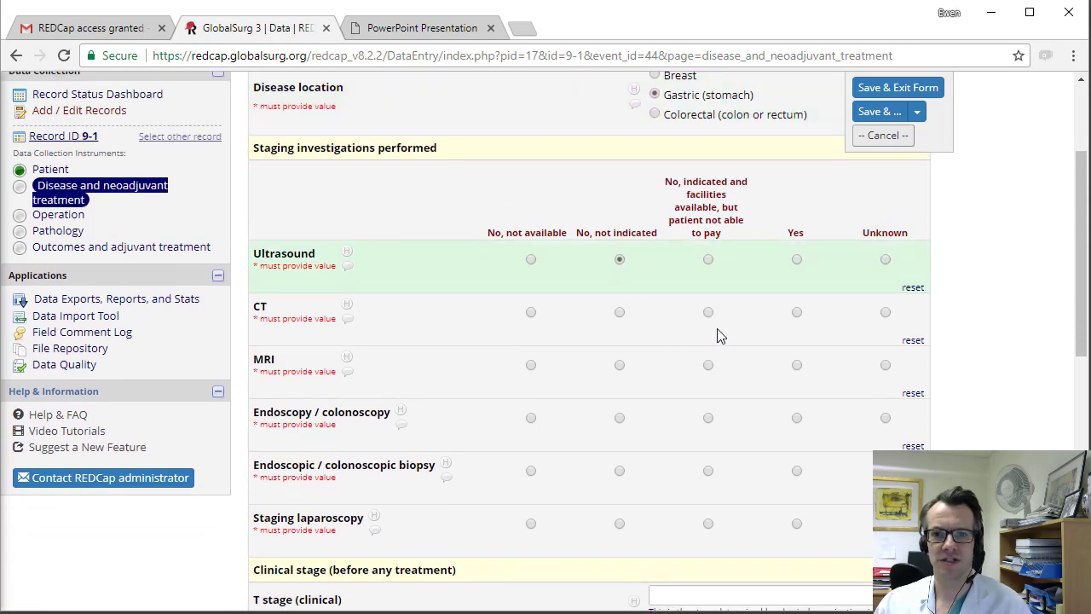
pyautogui.click(797, 313)
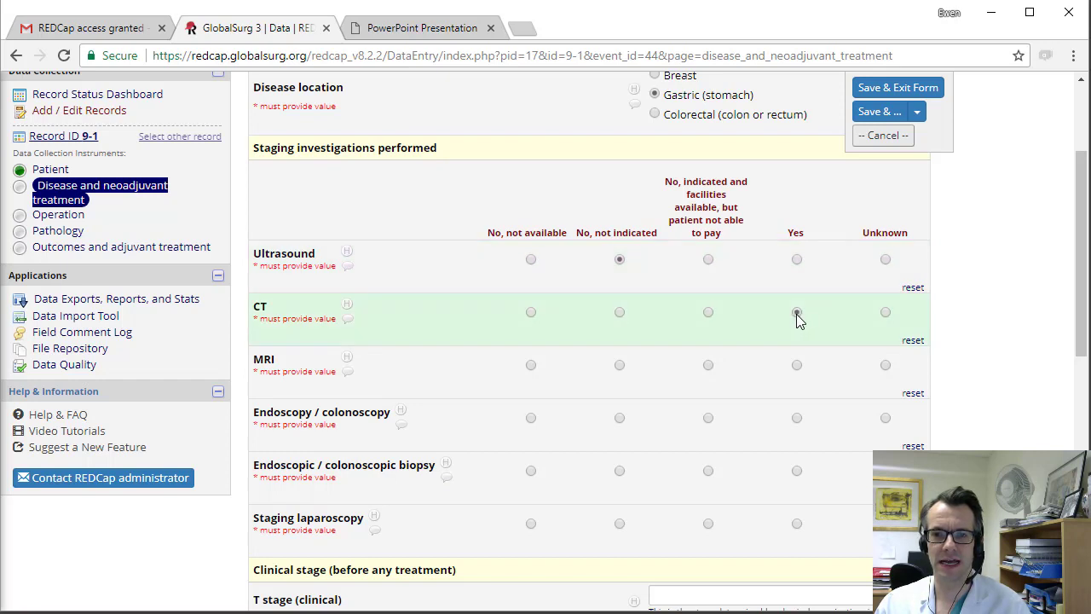
pyautogui.click(619, 365)
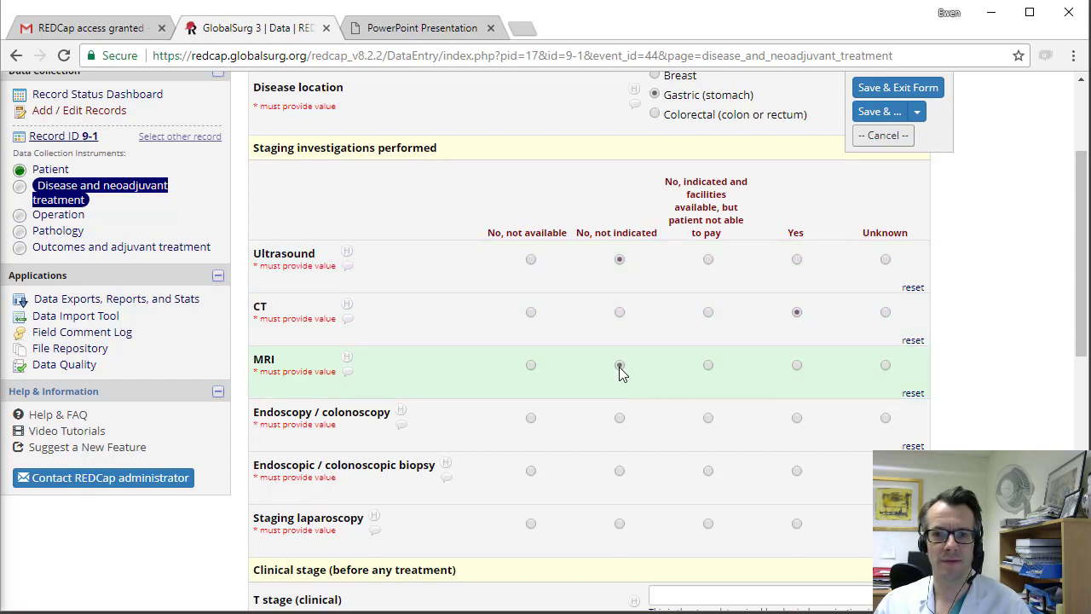
pyautogui.click(797, 418)
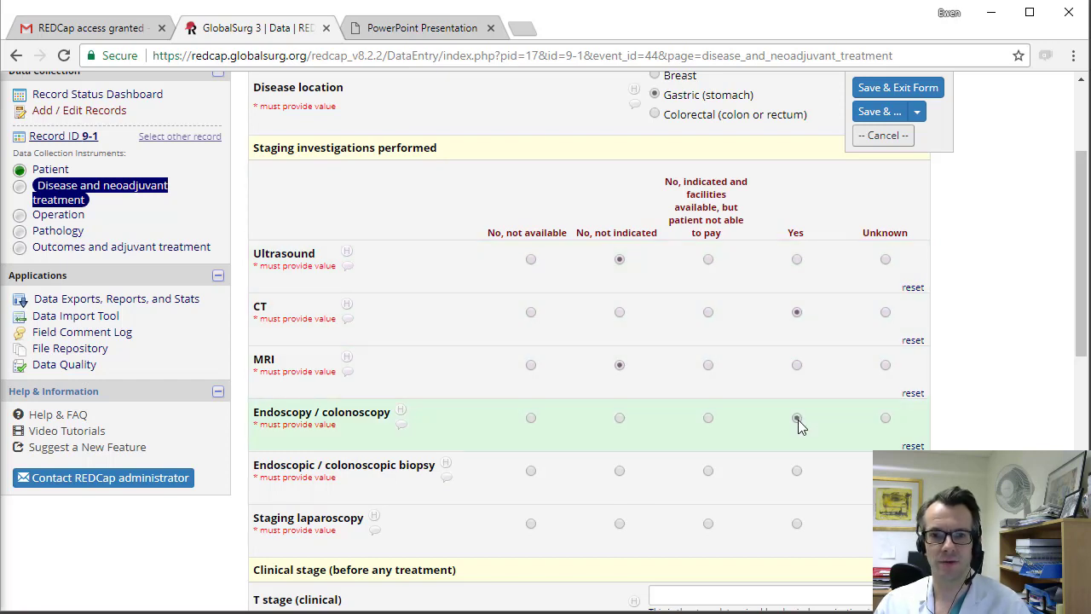
pyautogui.click(796, 472)
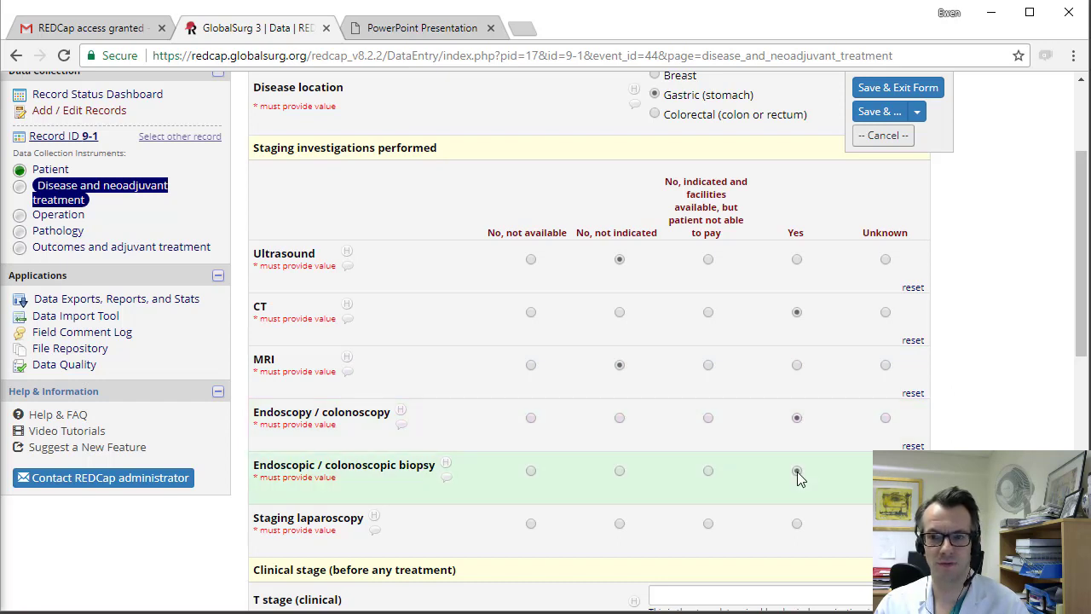
pyautogui.click(798, 524)
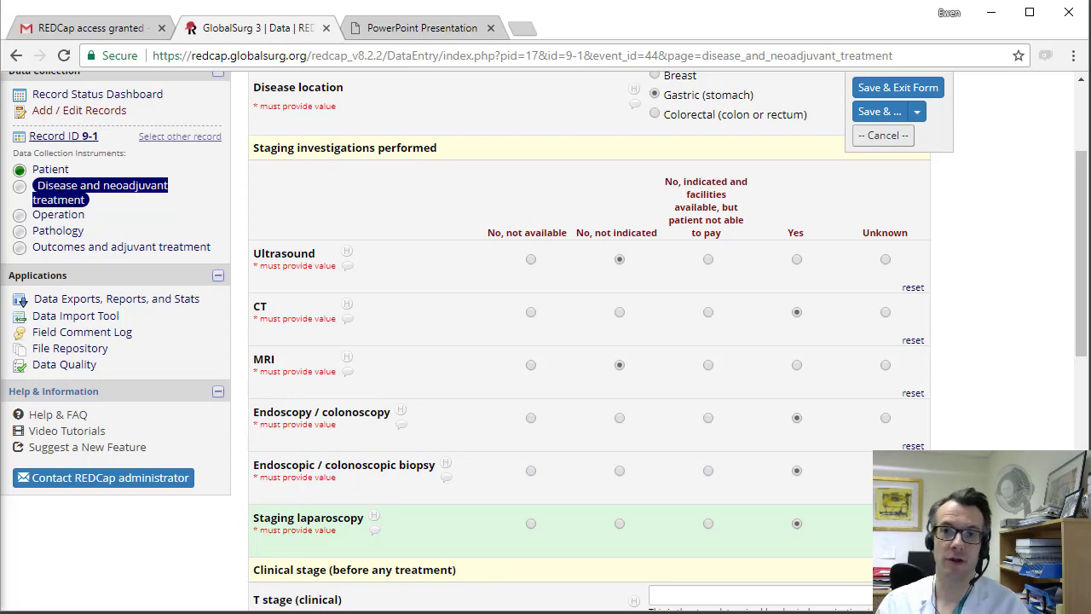
# Set the clinical stage to T1 (invades through mucosa), N0 (no regional nodes) and M0 (no metastases)
pyautogui.scroll(-5, 588, 341)
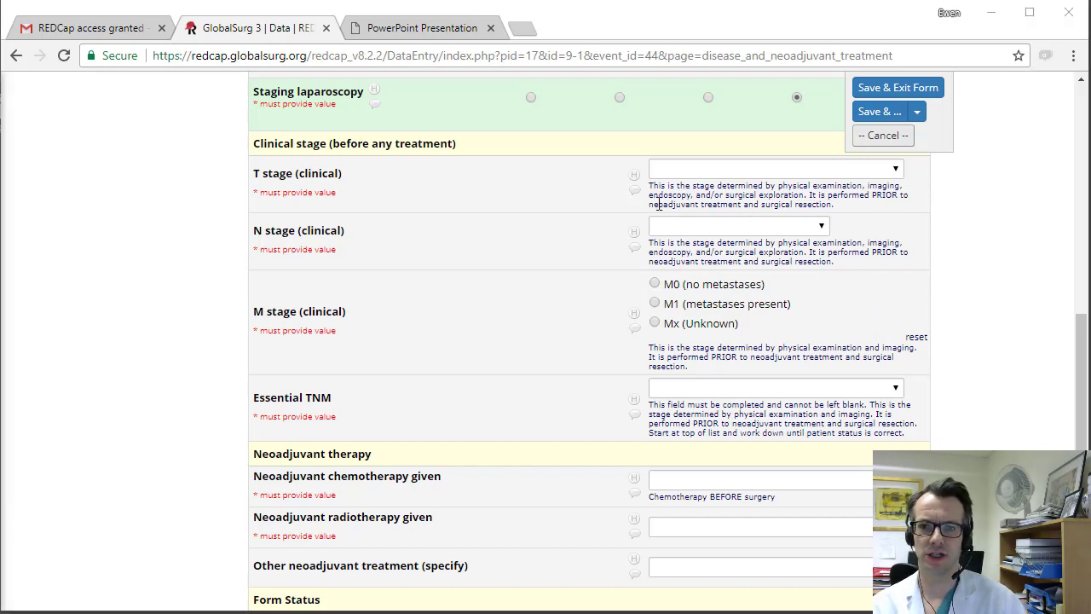
pyautogui.moveTo(654, 204); pyautogui.dragTo(742, 202)
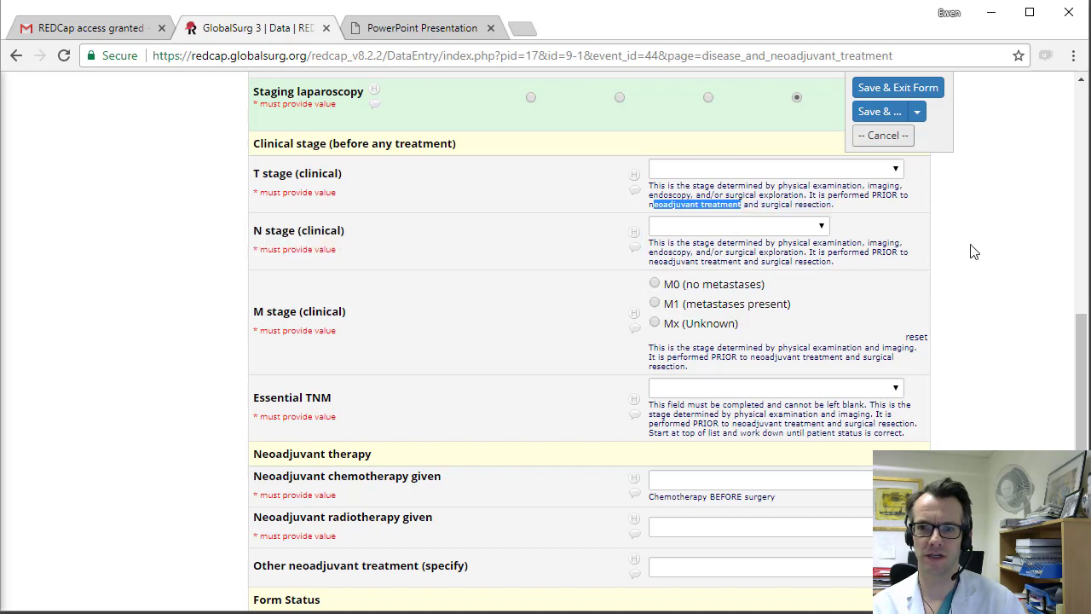
pyautogui.click(1001, 245)
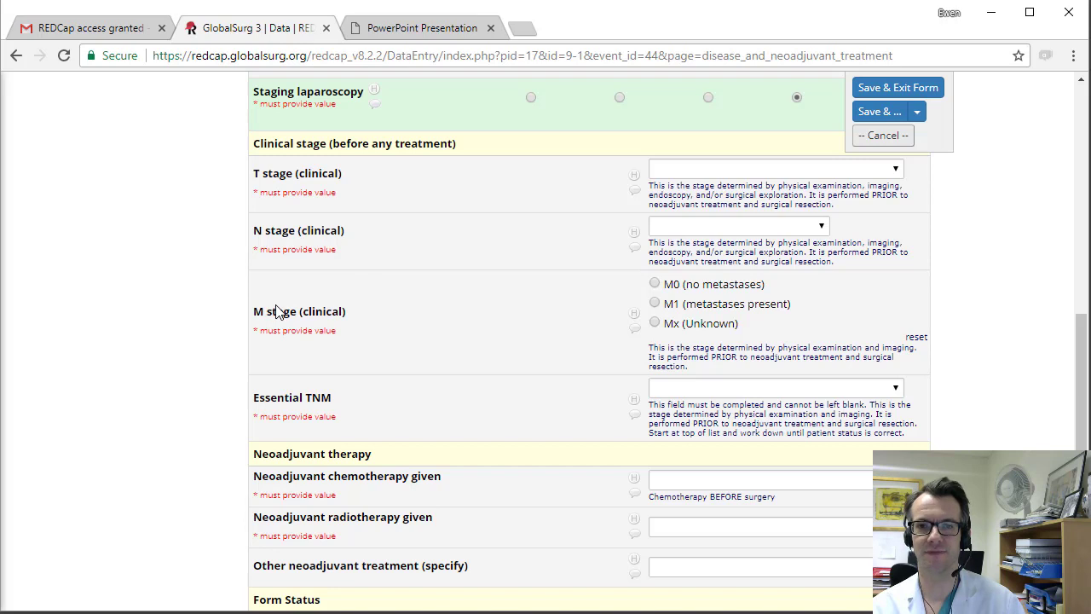
pyautogui.click(770, 175)
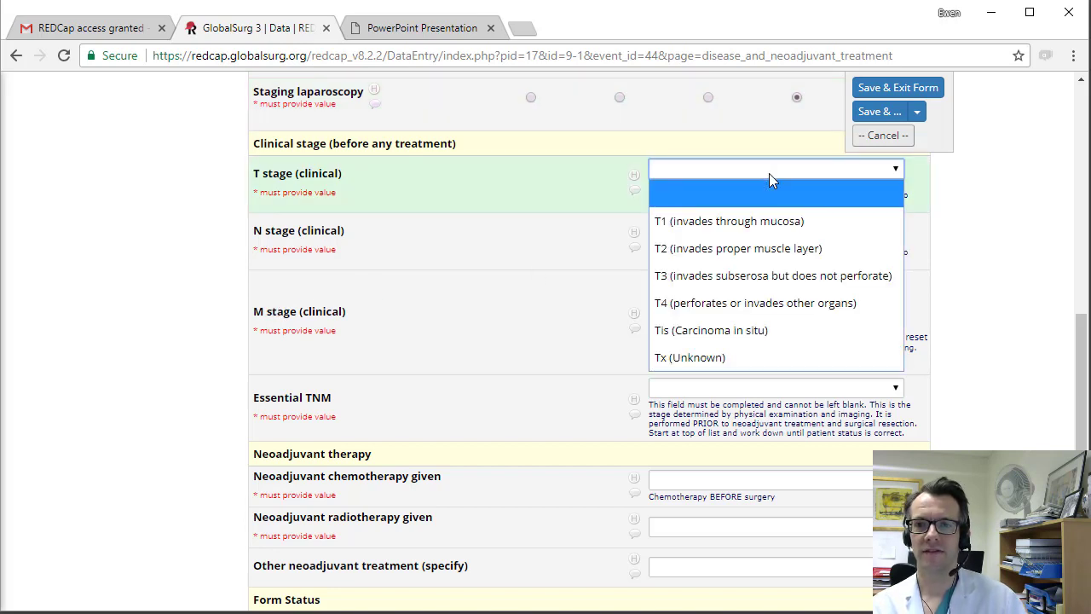
pyautogui.click(801, 223)
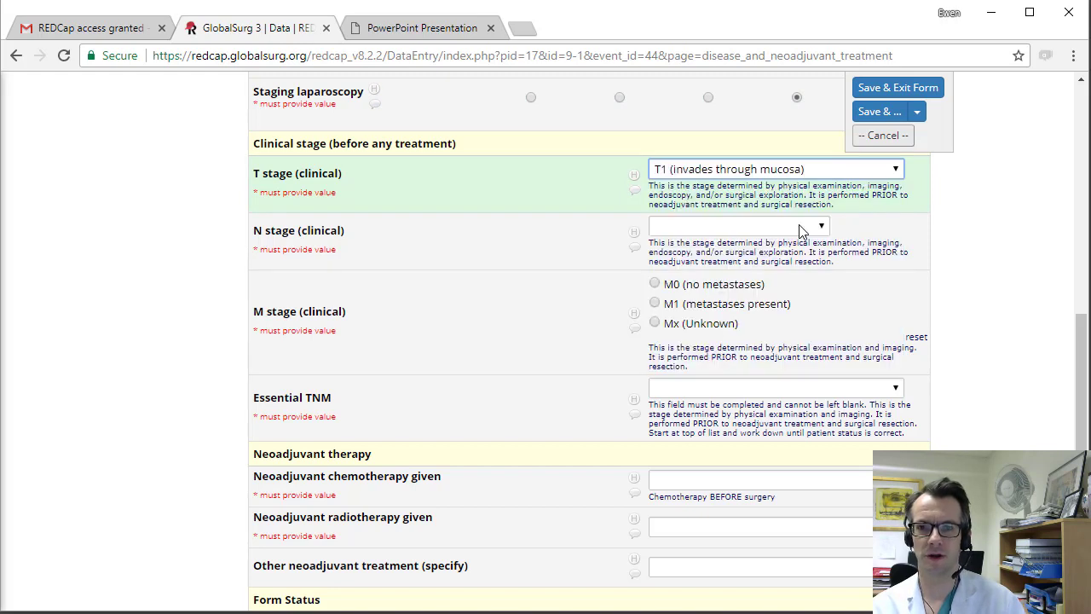
pyautogui.click(801, 229)
pyautogui.click(778, 282)
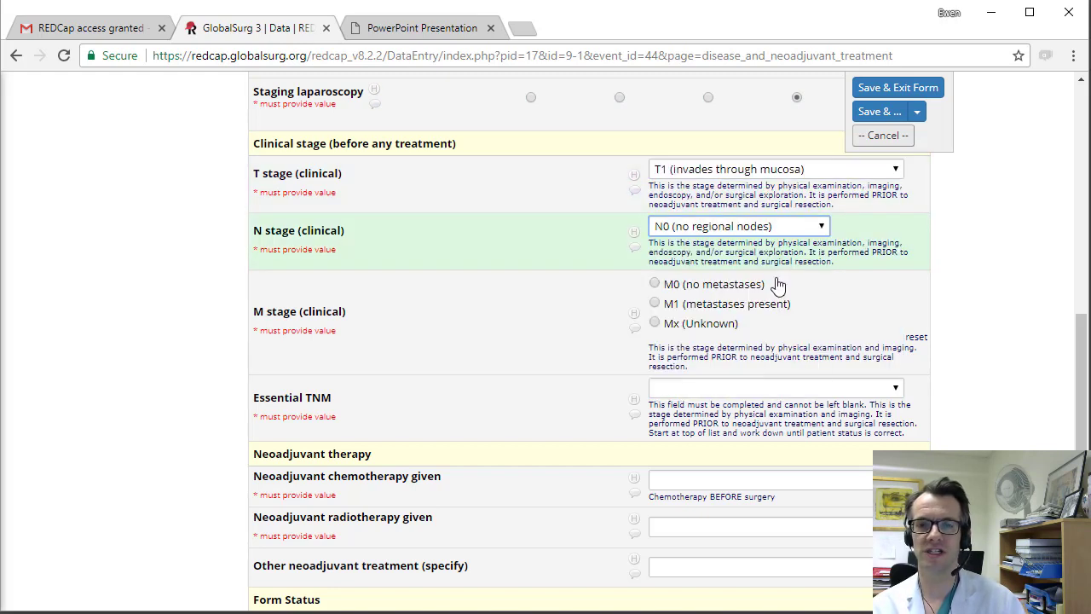
pyautogui.click(654, 284)
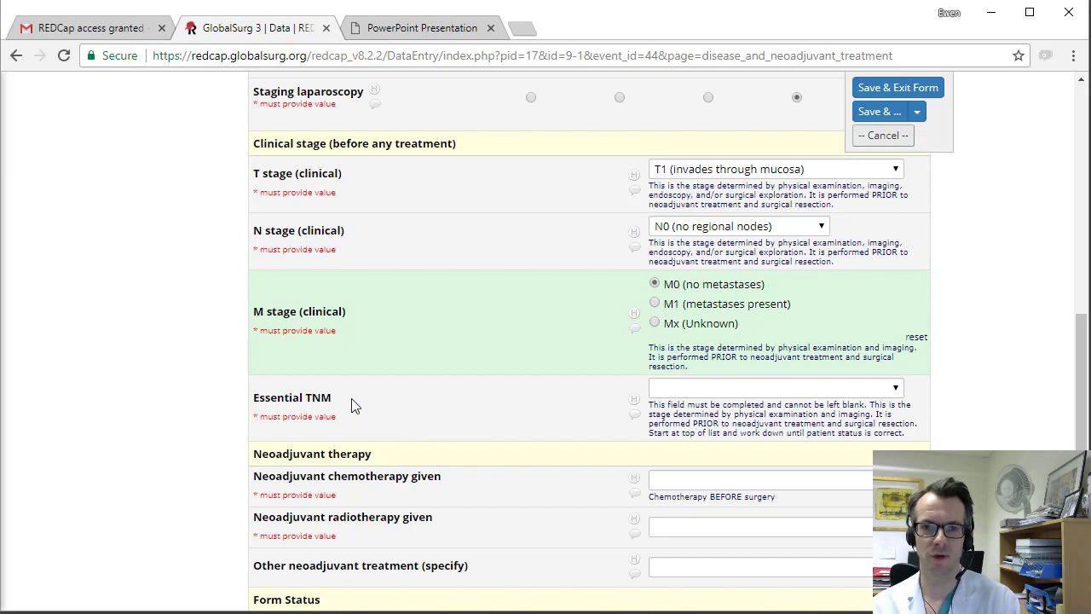
# Examine the Essential TNM flowcharts for breast and gastric / colorectal cancer on page 2 of the short data collection form PDF
pyautogui.click(409, 29)
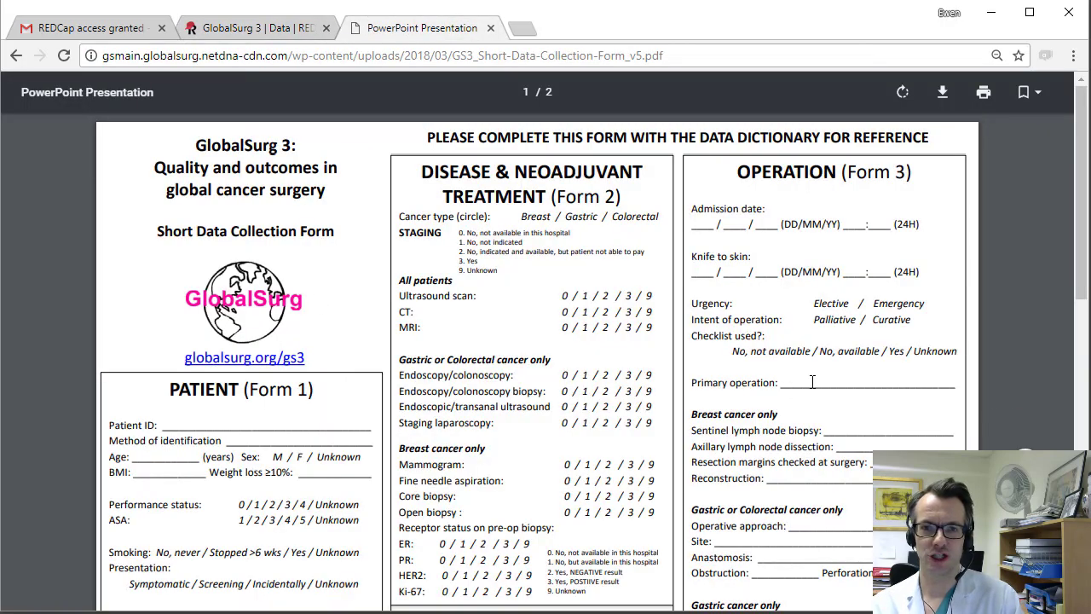
pyautogui.scroll(-8, 929, 392)
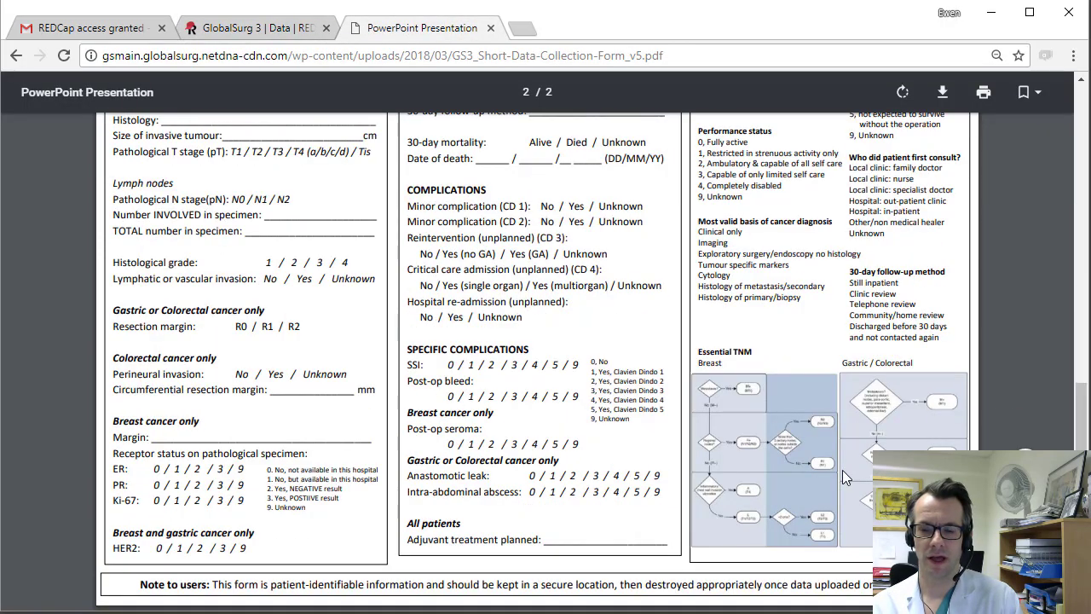
pyautogui.scroll(3, 842, 470)
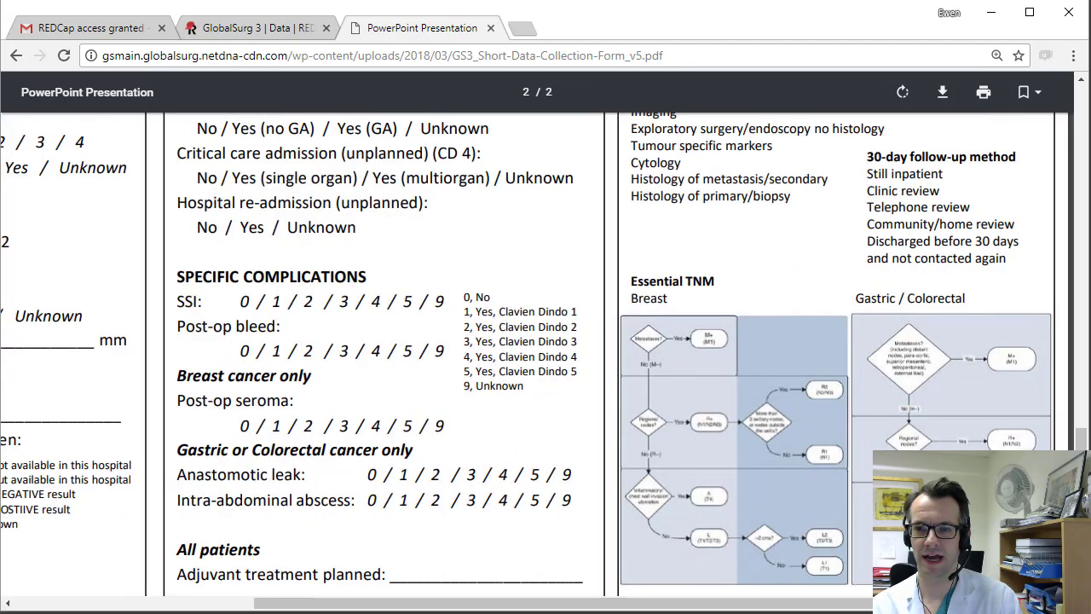
pyautogui.scroll(3, 932, 479)
pyautogui.moveTo(929, 603); pyautogui.dragTo(969, 602)
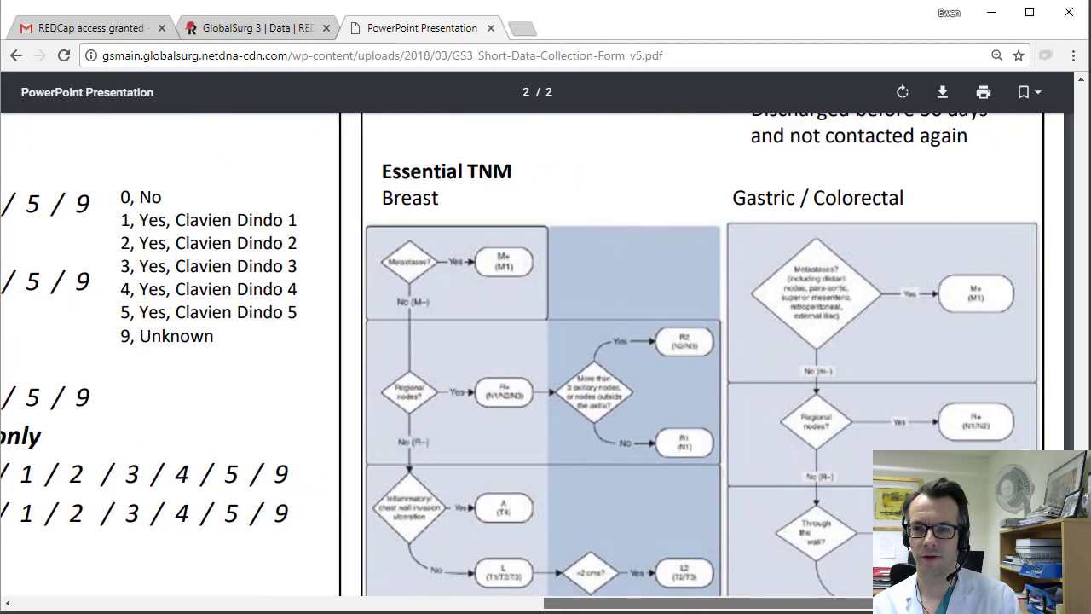
pyautogui.scroll(-1, 973, 408)
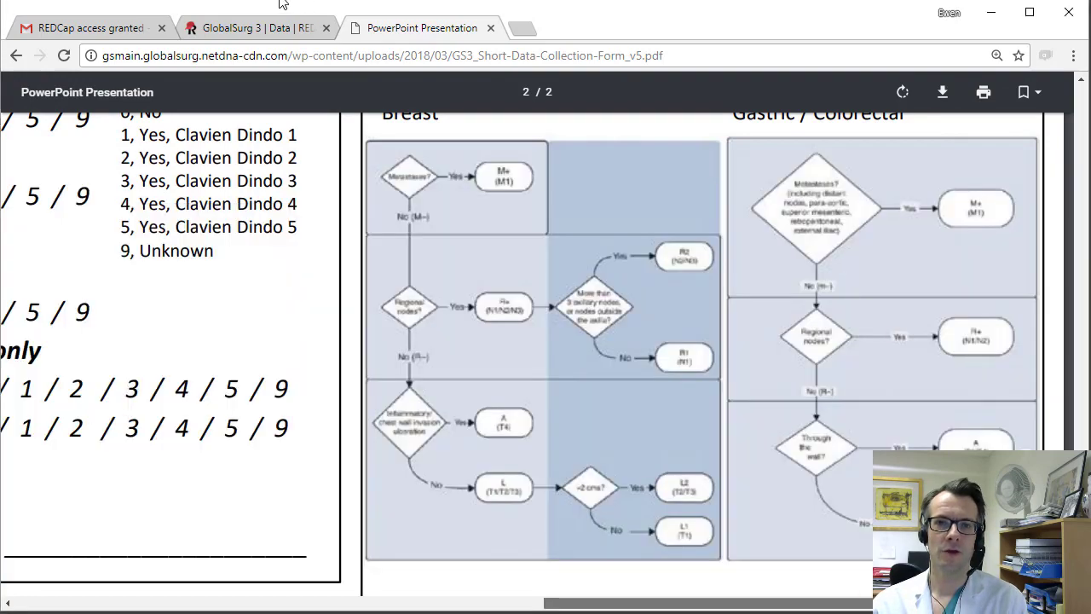
# Return to the REDCap form and set Essential TNM to L: No mets, no nodes, NOT through stomach
pyautogui.click(266, 27)
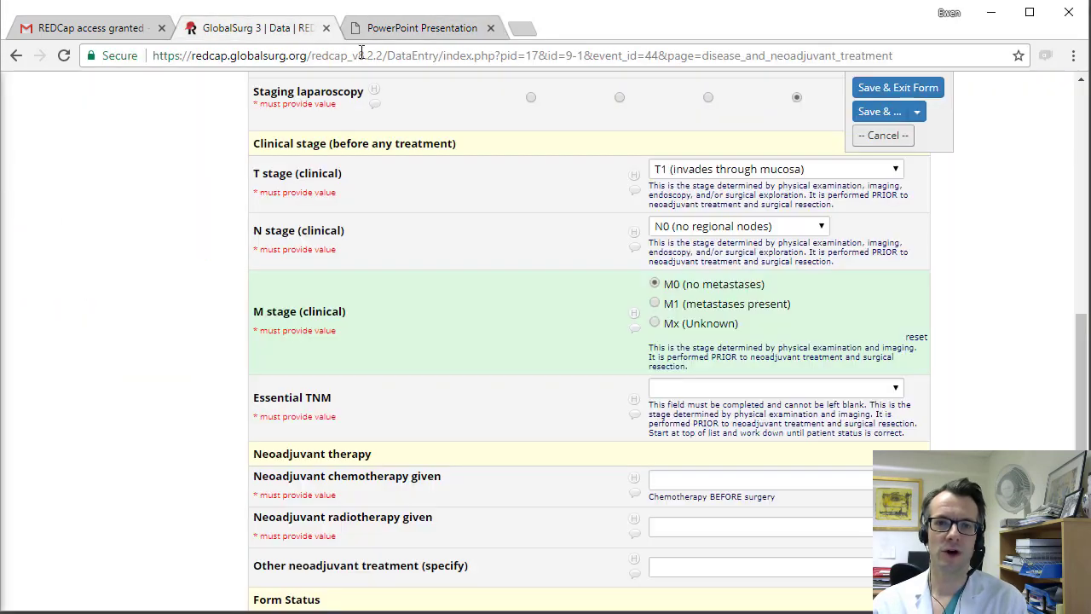
pyautogui.click(831, 391)
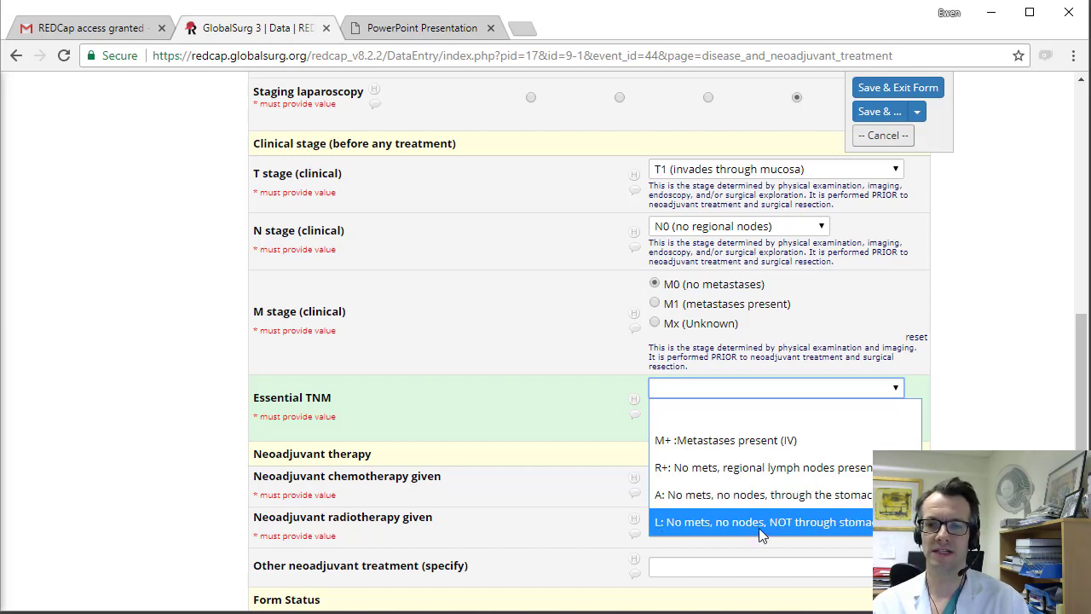
pyautogui.click(844, 523)
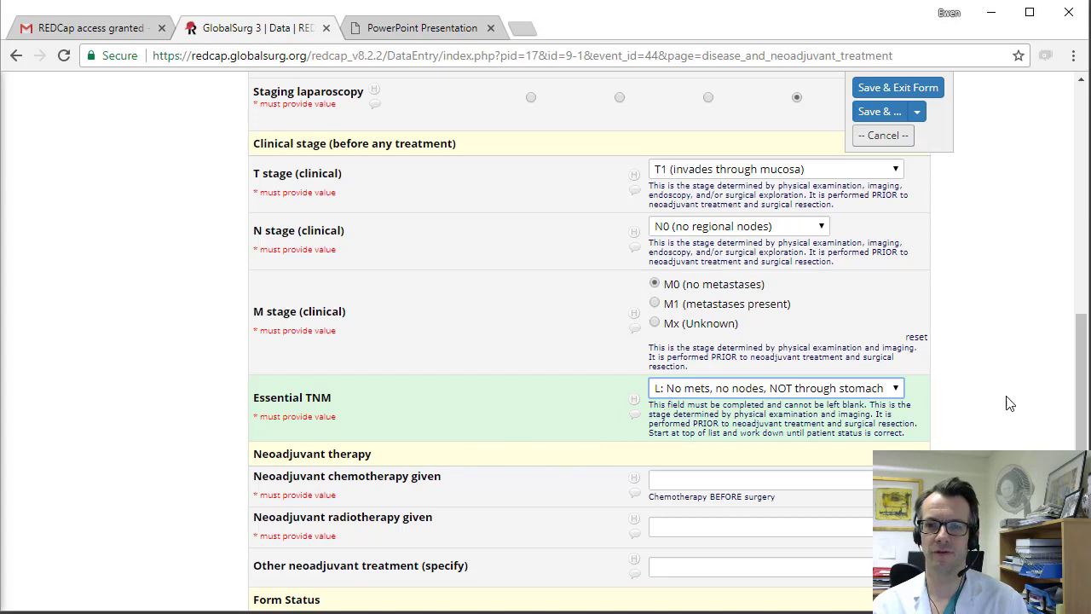
# Answer Yes to neoadjuvant chemotherapy given
pyautogui.scroll(-3, 1074, 405)
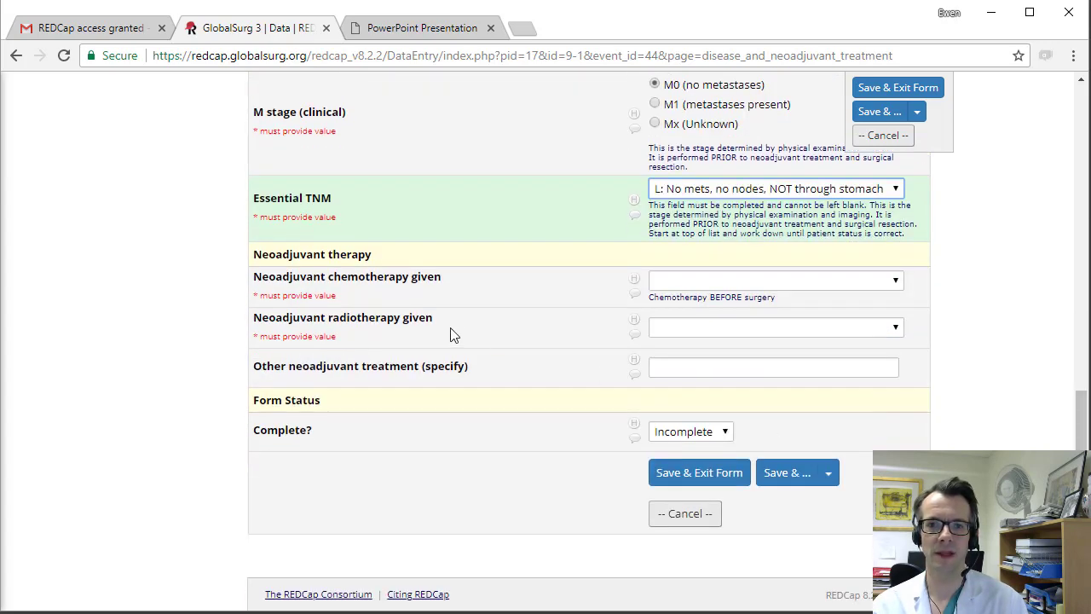
pyautogui.click(872, 281)
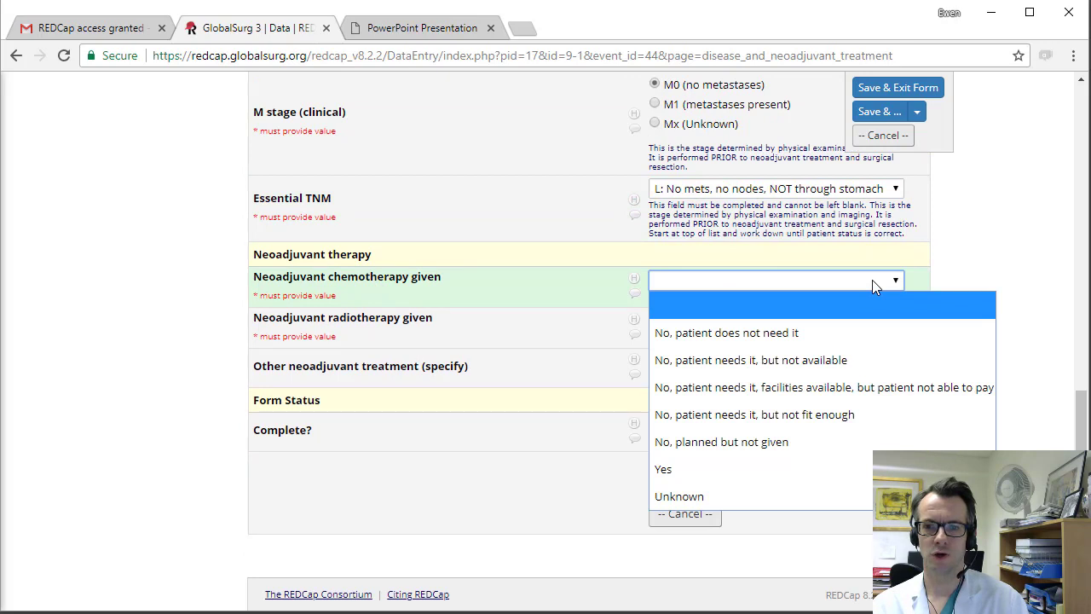
pyautogui.click(755, 469)
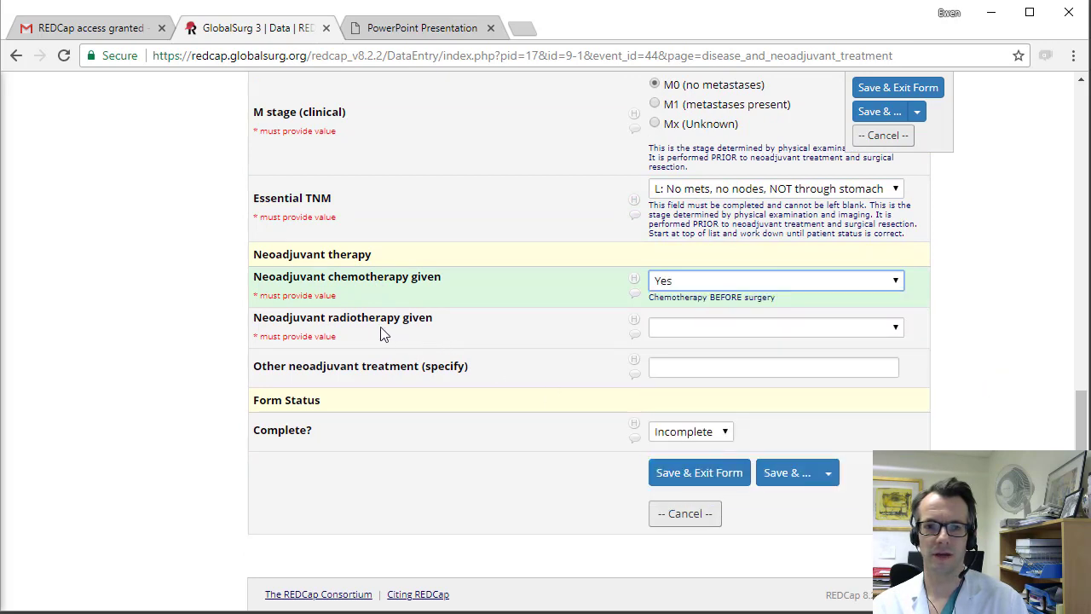
# Set neoadjuvant radiotherapy given to "No, patient does not need it" and save and exit the form with its status as Complete
pyautogui.click(718, 329)
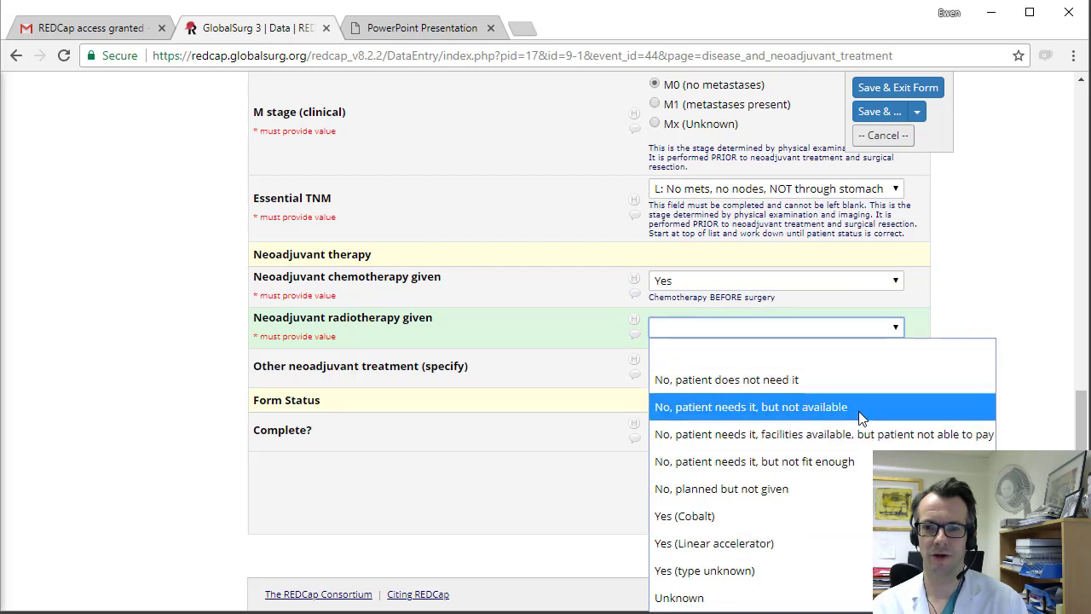
pyautogui.click(788, 381)
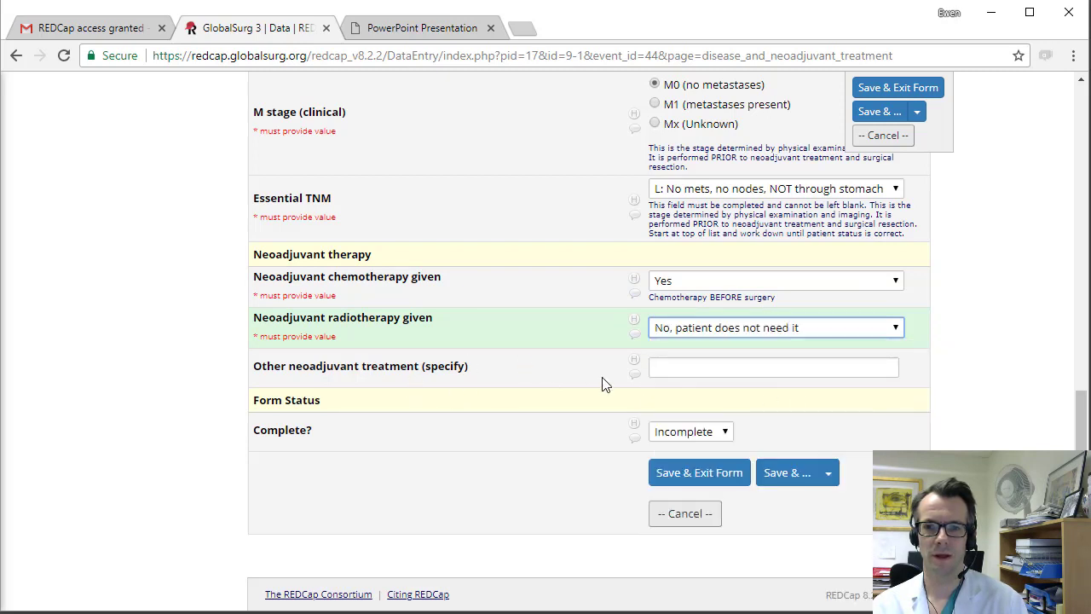
pyautogui.click(719, 432)
pyautogui.click(701, 538)
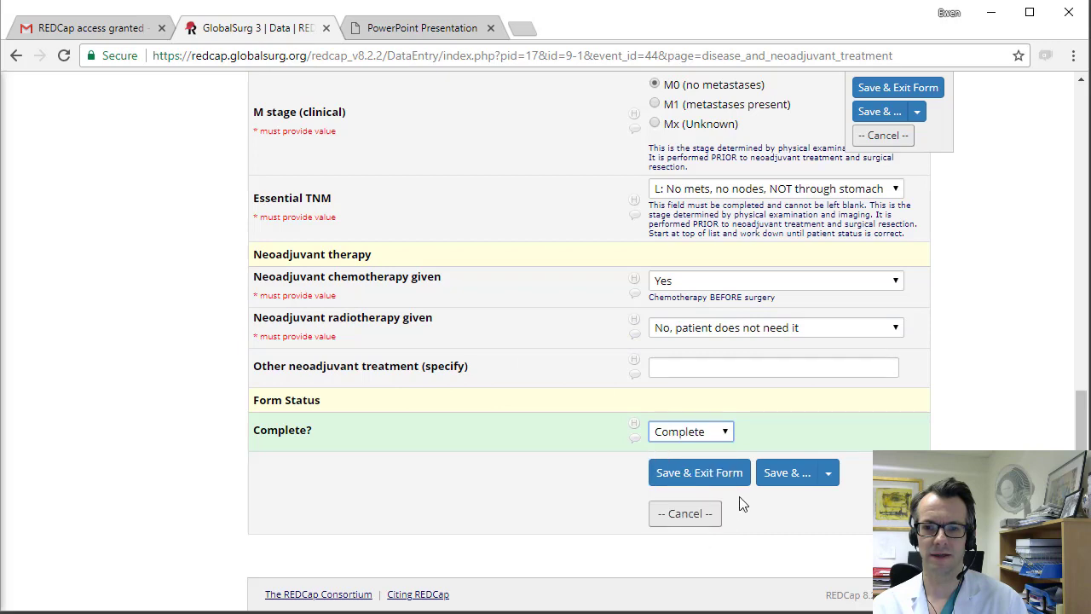
pyautogui.click(698, 477)
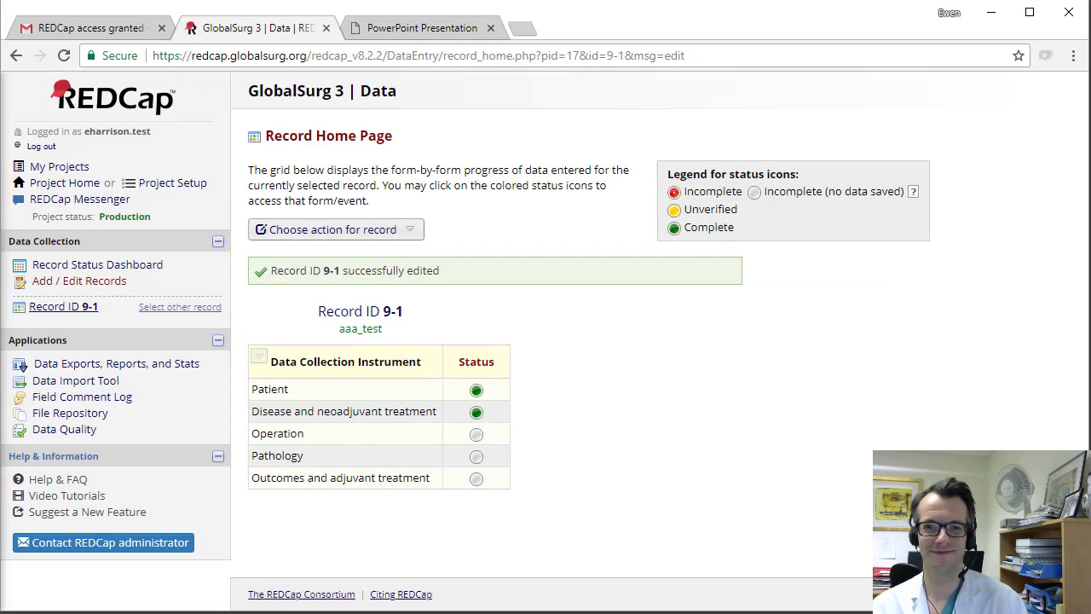
pyautogui.click(476, 435)
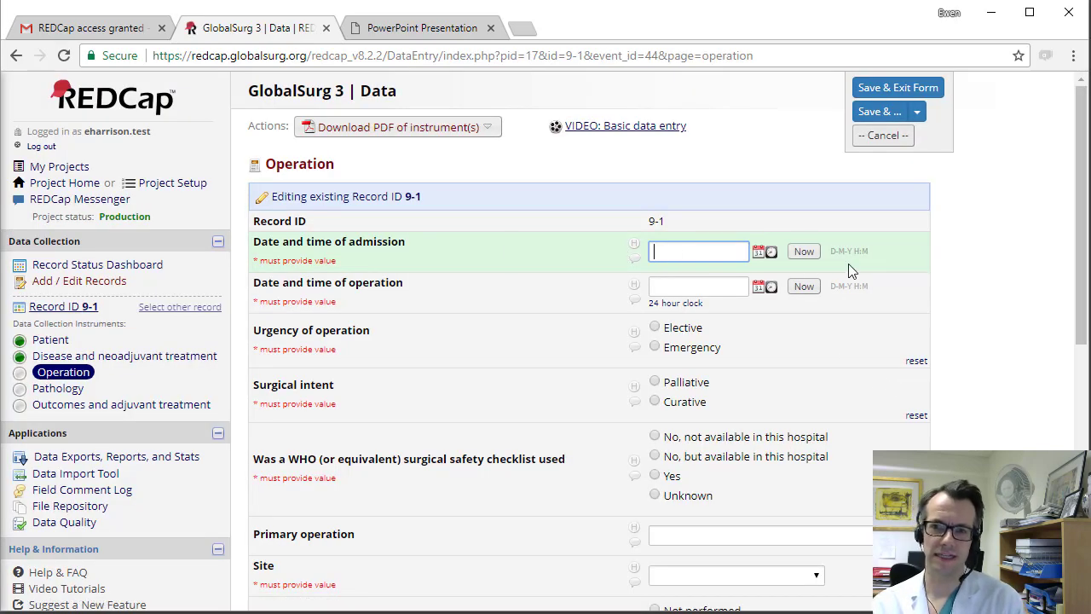
pyautogui.click(805, 254)
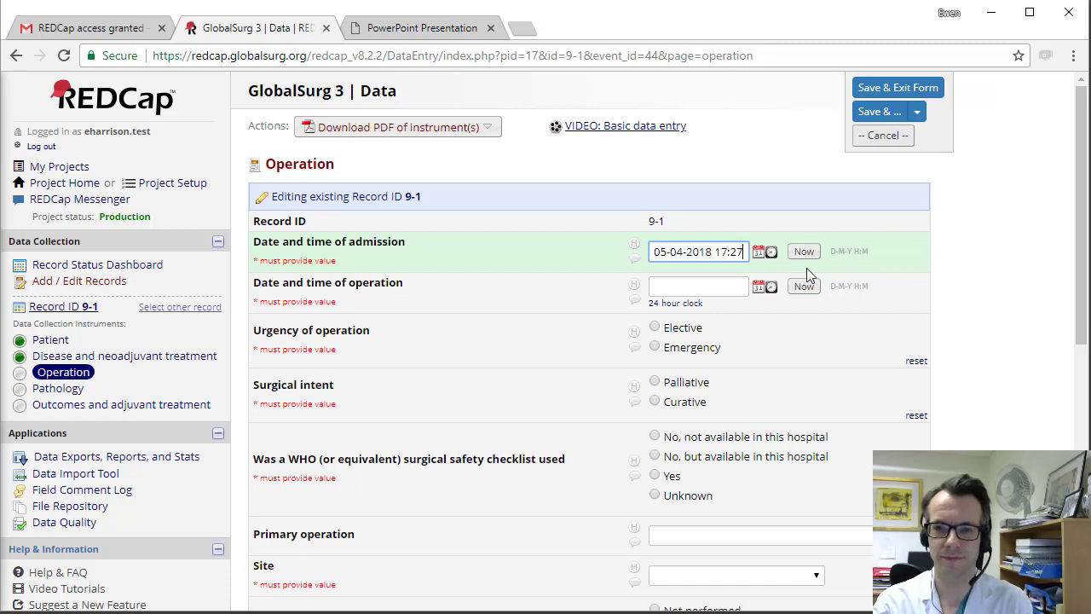
pyautogui.press('BackSpace')
pyautogui.press('BackSpace')
pyautogui.press('BackSpace')
pyautogui.press('BackSpace')
pyautogui.press('BackSpace')
pyautogui.write('08')
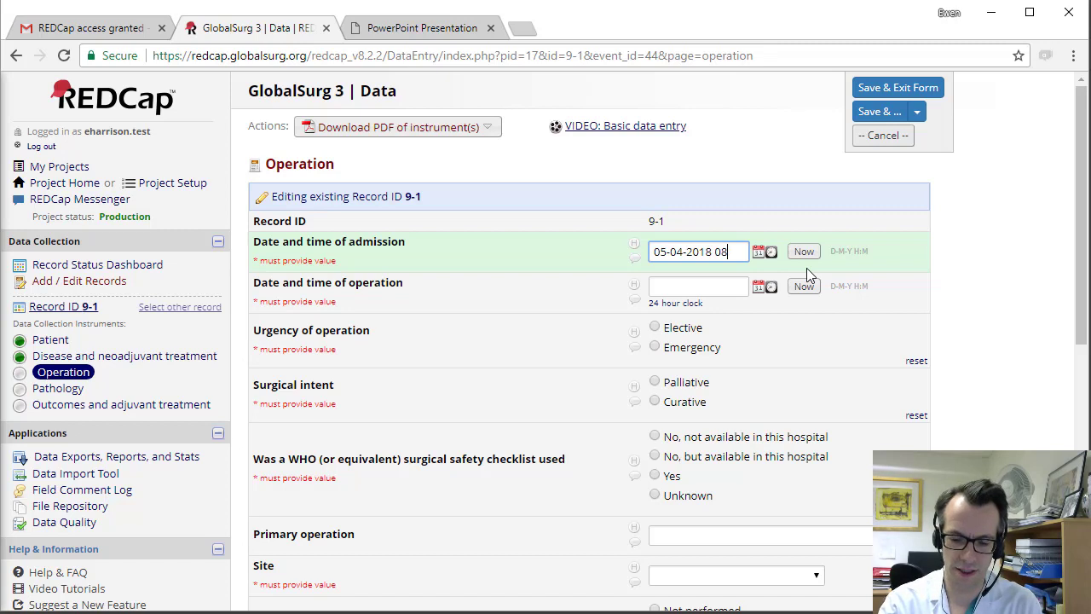
pyautogui.write(':00')
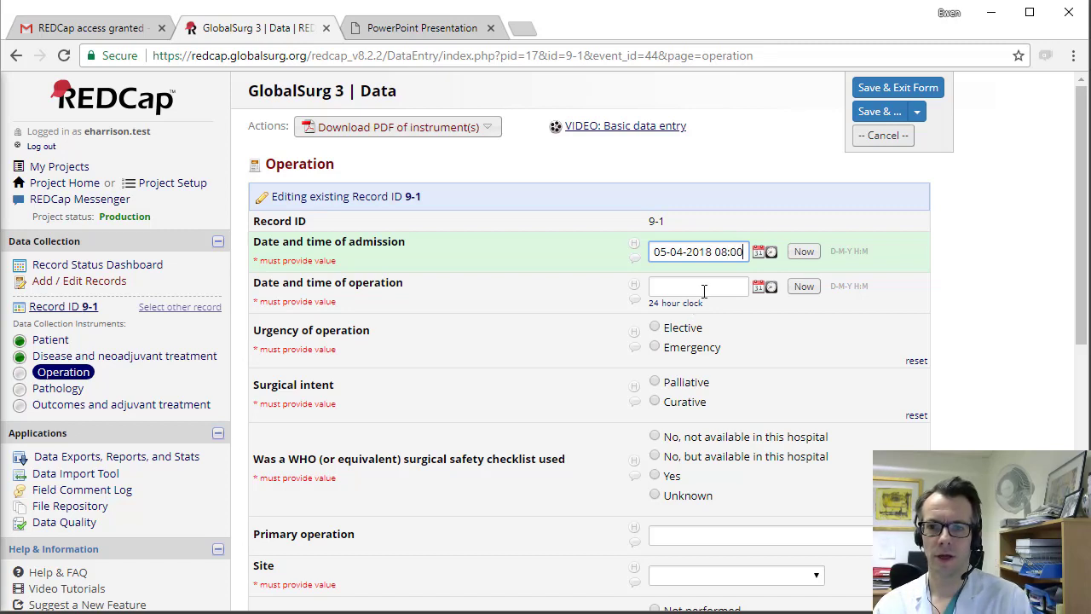
pyautogui.click(703, 292)
pyautogui.click(802, 288)
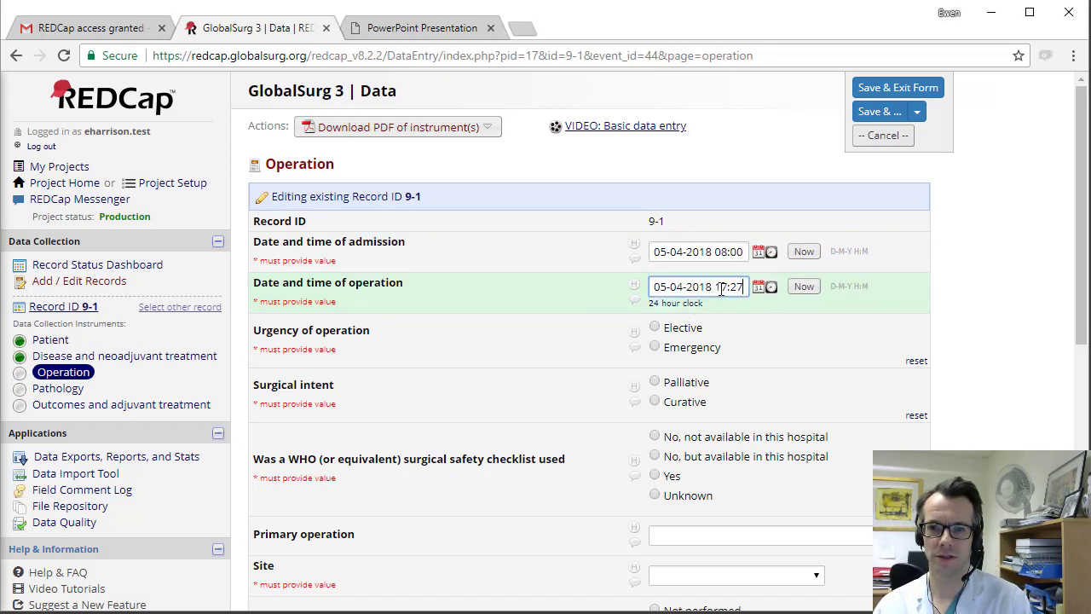
pyautogui.keyDown('shift'); pyautogui.click(743, 286); pyautogui.keyUp('shift')
pyautogui.write('1')
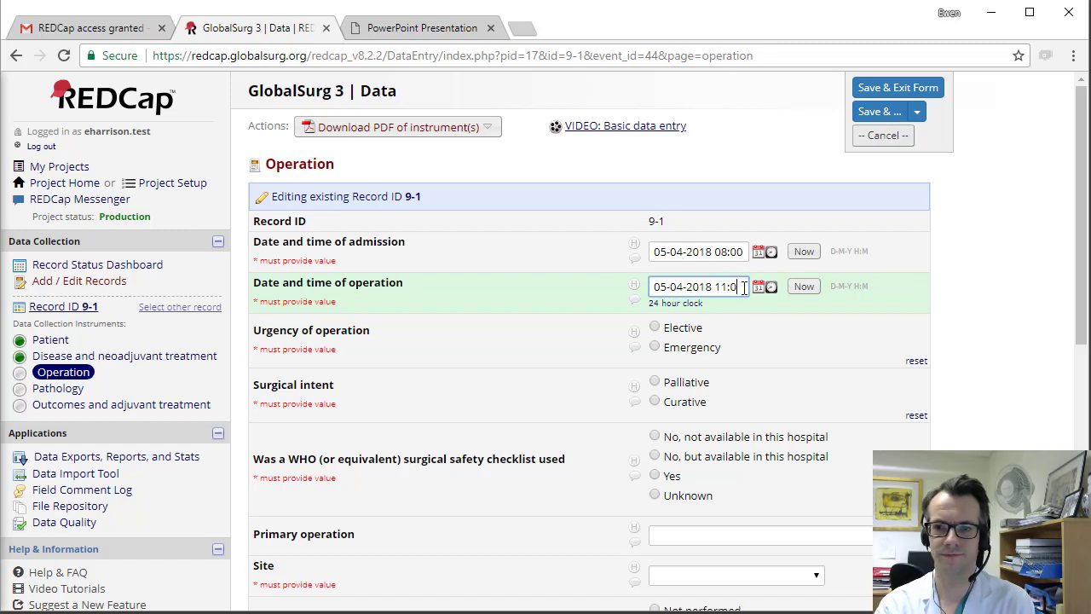
# Set urgency of operation to Elective, surgical intent to Curative and use of a WHO surgical safety checklist to Yes
pyautogui.click(656, 329)
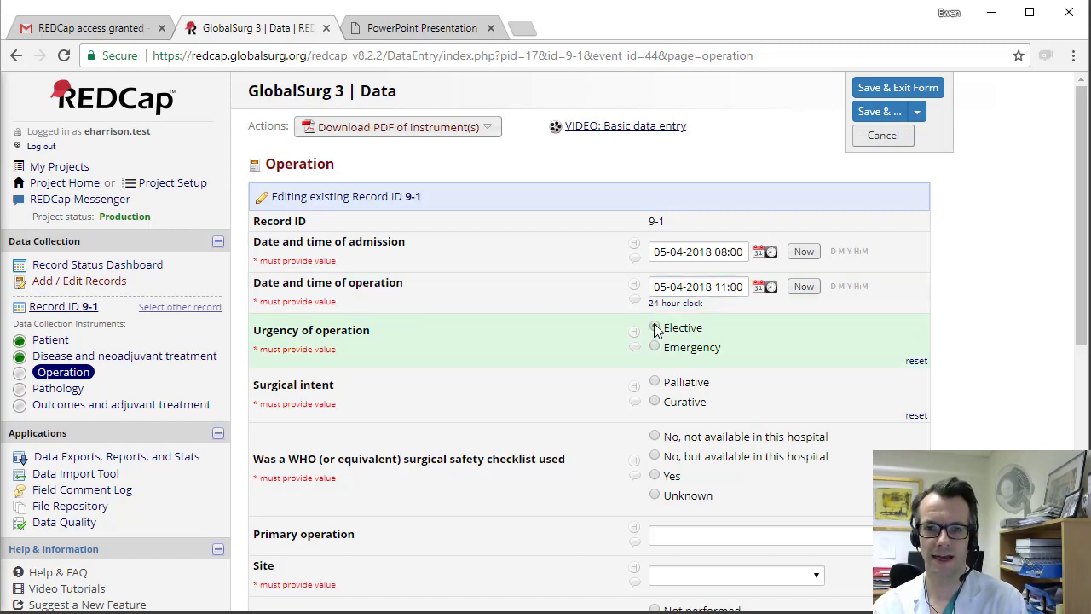
pyautogui.click(656, 402)
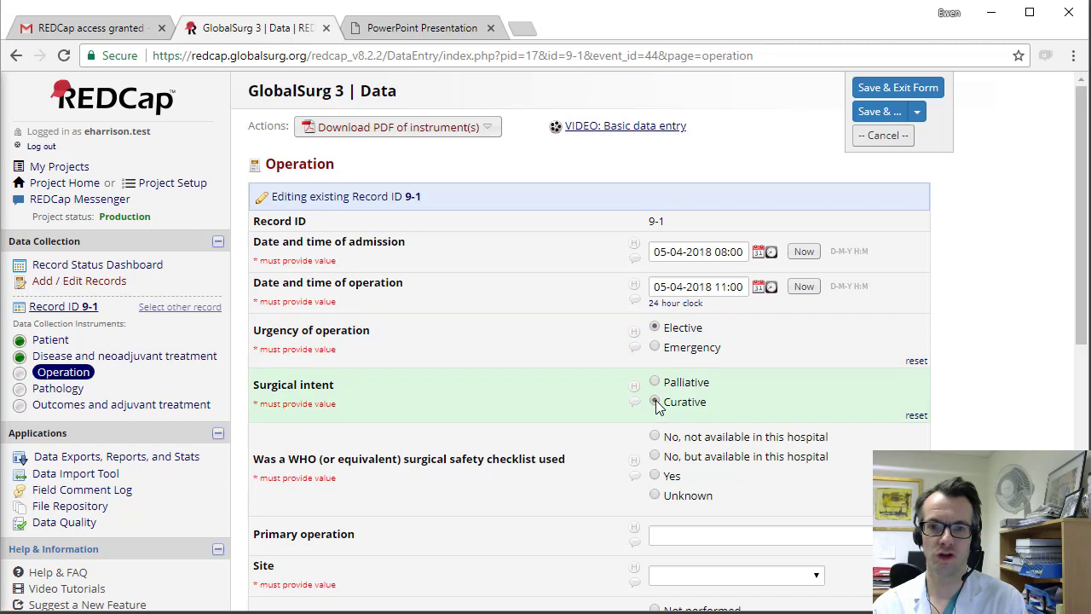
pyautogui.click(656, 476)
# Set the primary operation to G27 Stomach: Total excision of stomach and the site to Middle third (body)
pyautogui.moveTo(1078, 339); pyautogui.dragTo(1074, 432)
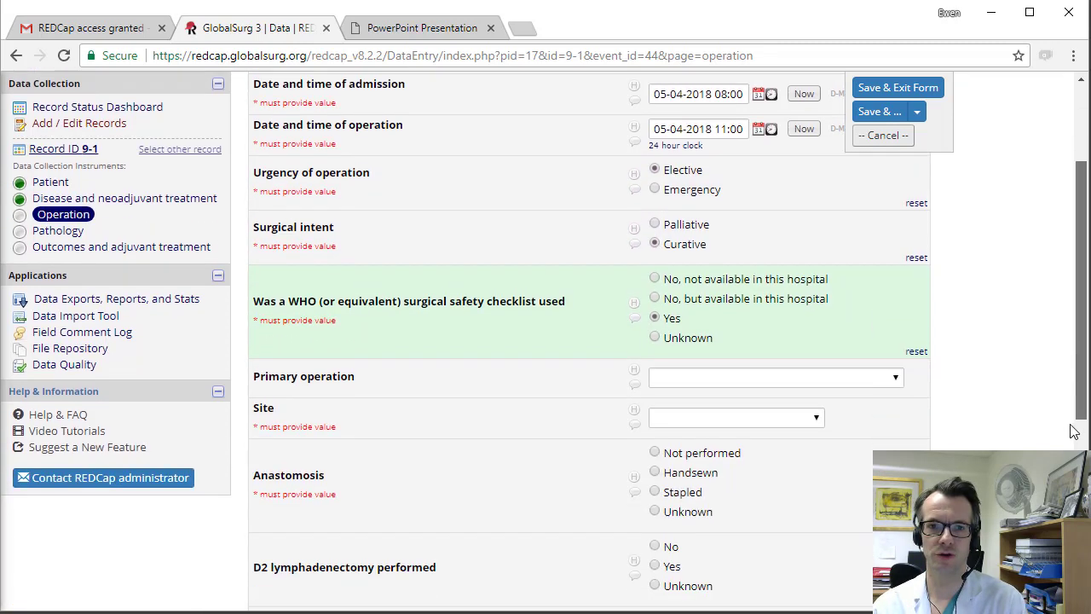
pyautogui.scroll(-2, 1074, 433)
pyautogui.click(801, 230)
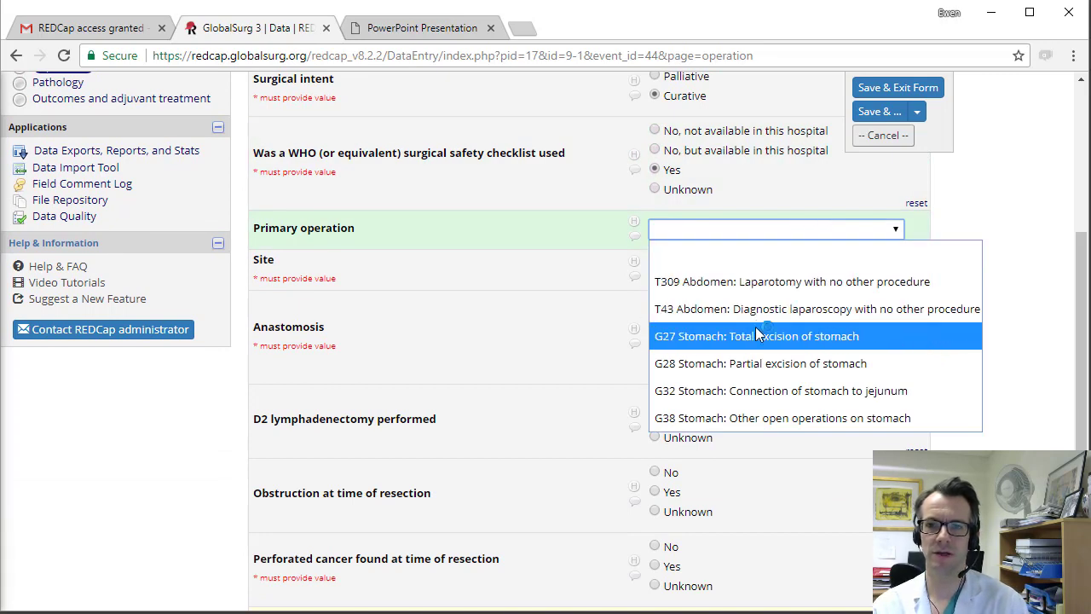
pyautogui.click(817, 341)
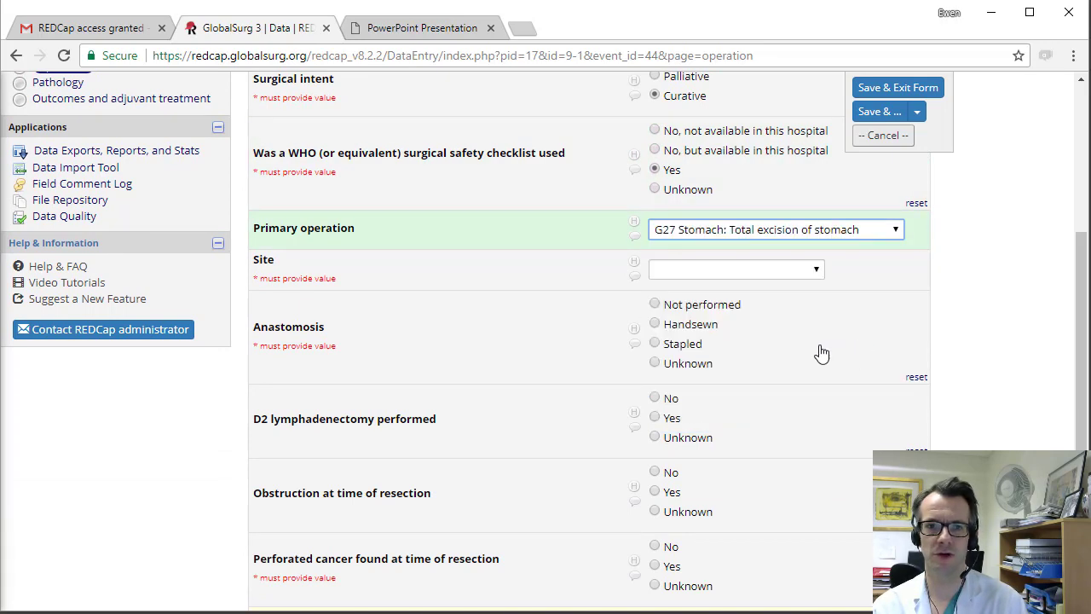
pyautogui.click(727, 269)
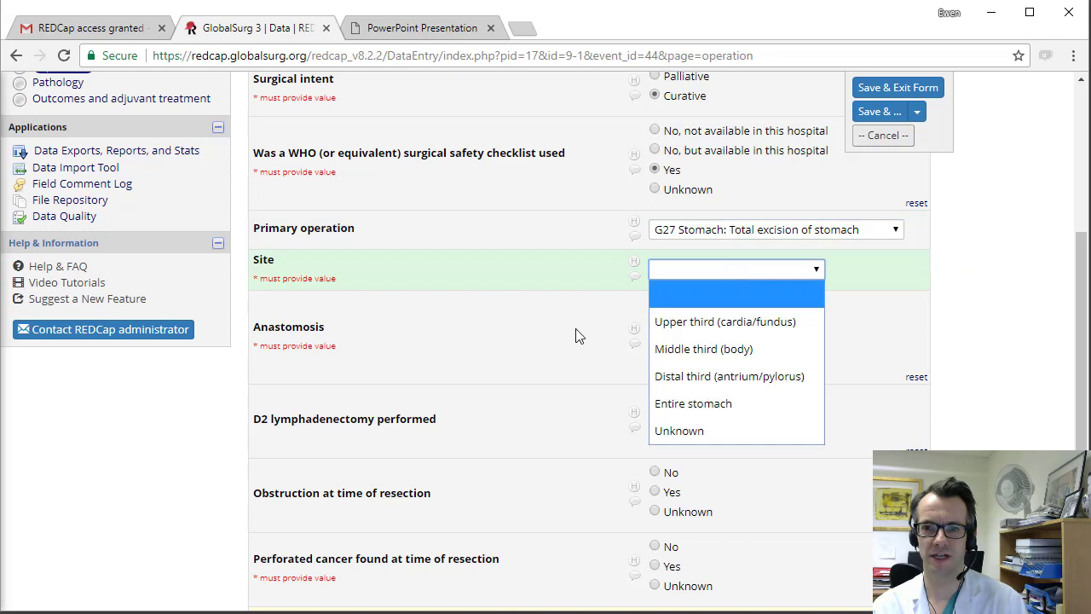
pyautogui.click(705, 348)
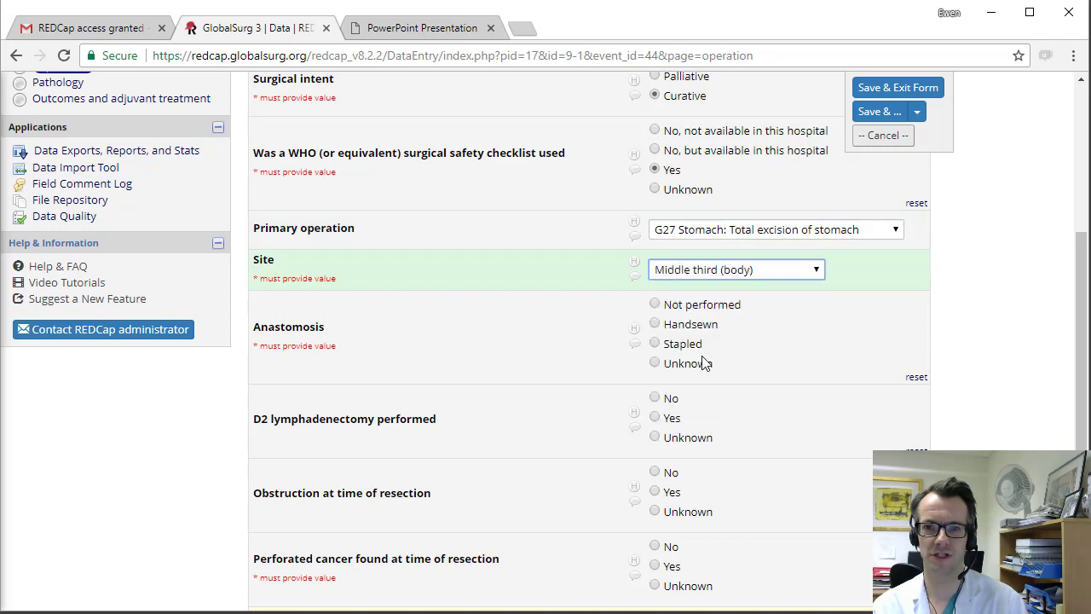
# Set anastomosis to Handsewn, D2 lymphadenectomy performed to Yes, and both obstruction and perforated cancer at time of resection to No
pyautogui.click(654, 326)
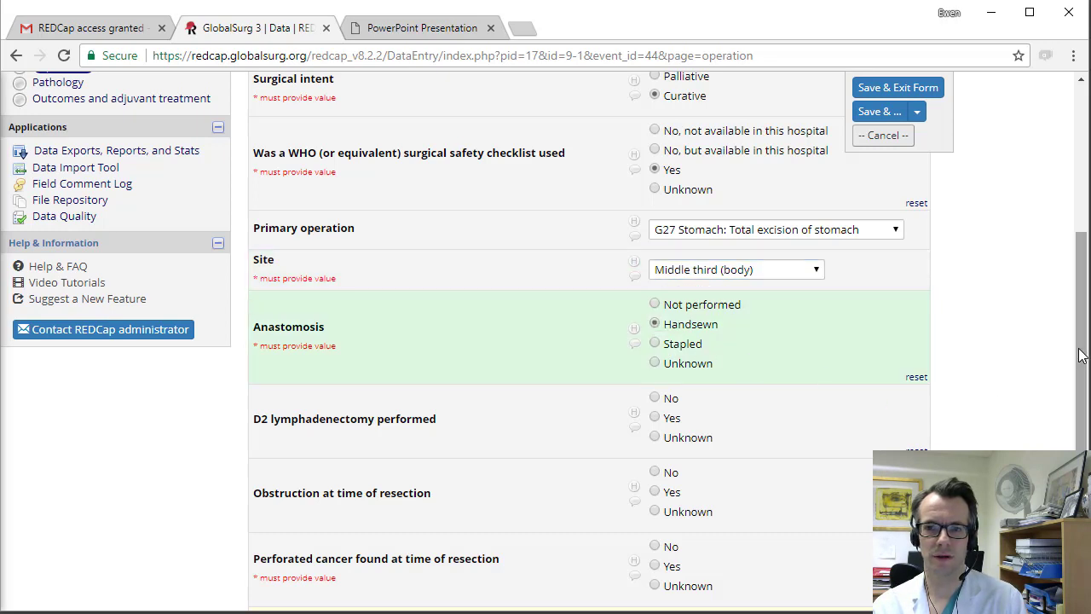
pyautogui.moveTo(1079, 352); pyautogui.dragTo(1074, 411)
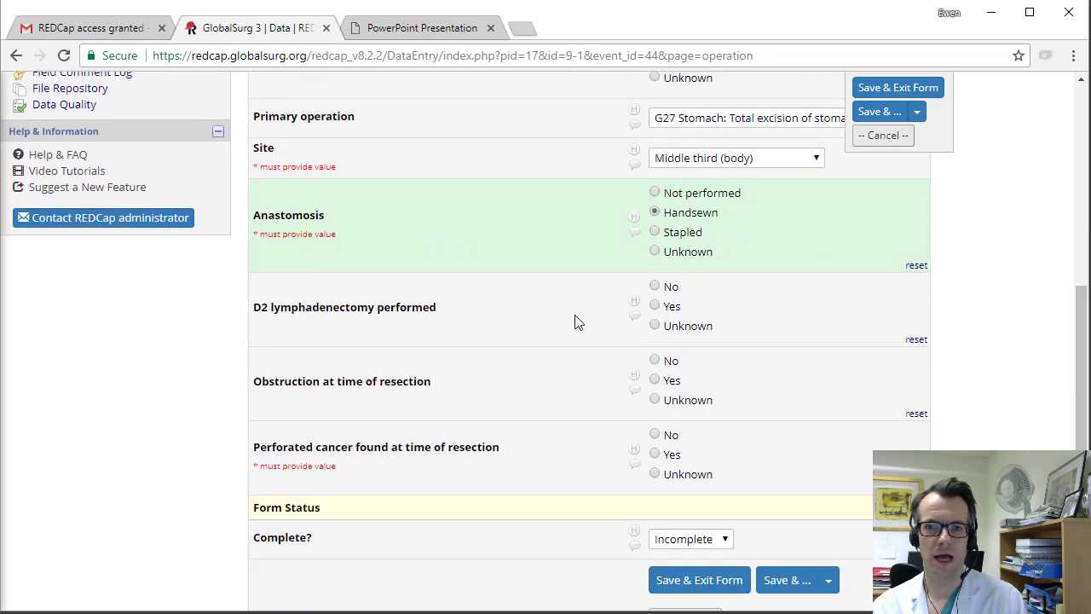
pyautogui.click(655, 305)
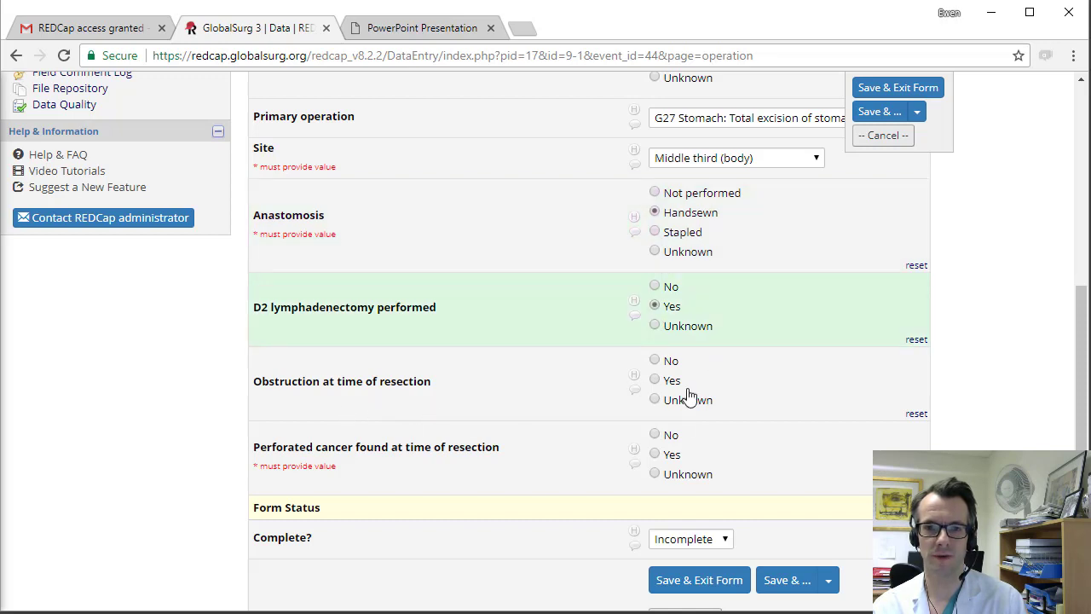
pyautogui.click(656, 363)
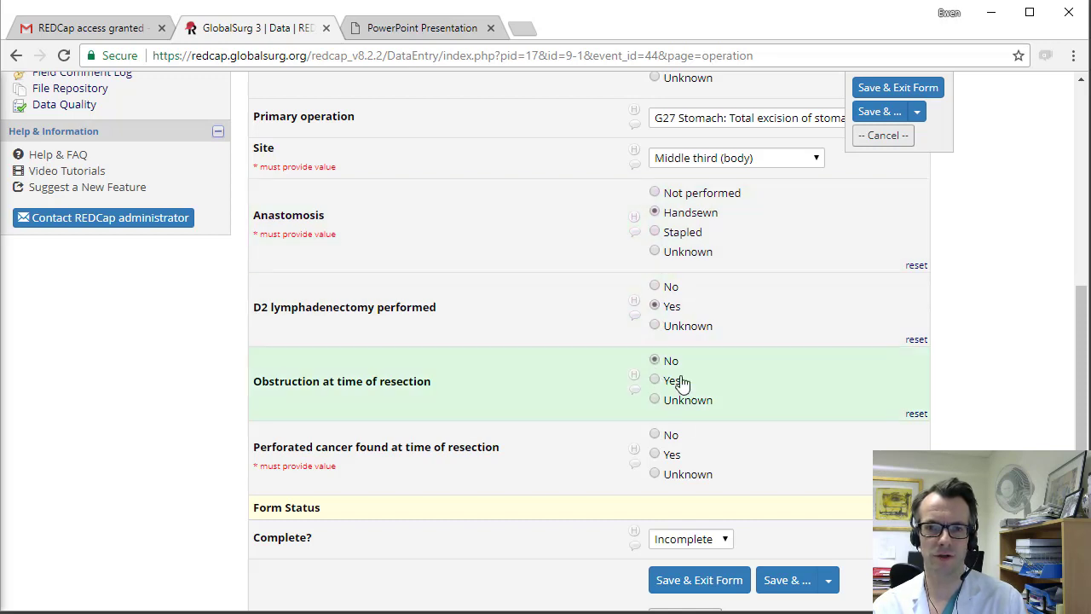
pyautogui.click(663, 435)
# Mark the Operation form as Complete, then save and exit it
pyautogui.click(705, 544)
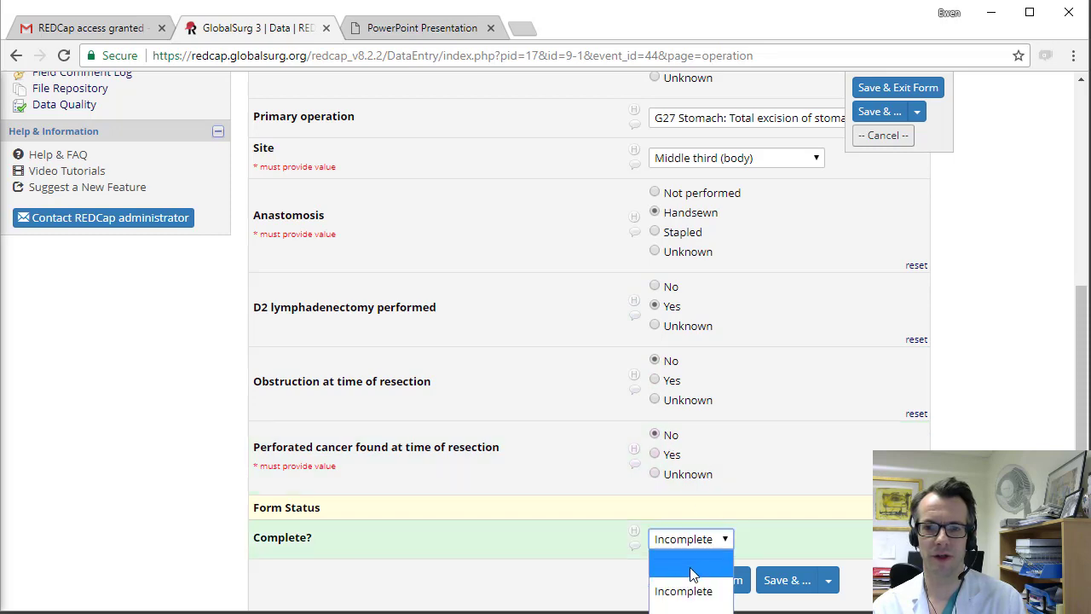
pyautogui.click(682, 612)
pyautogui.scroll(-2, 622, 456)
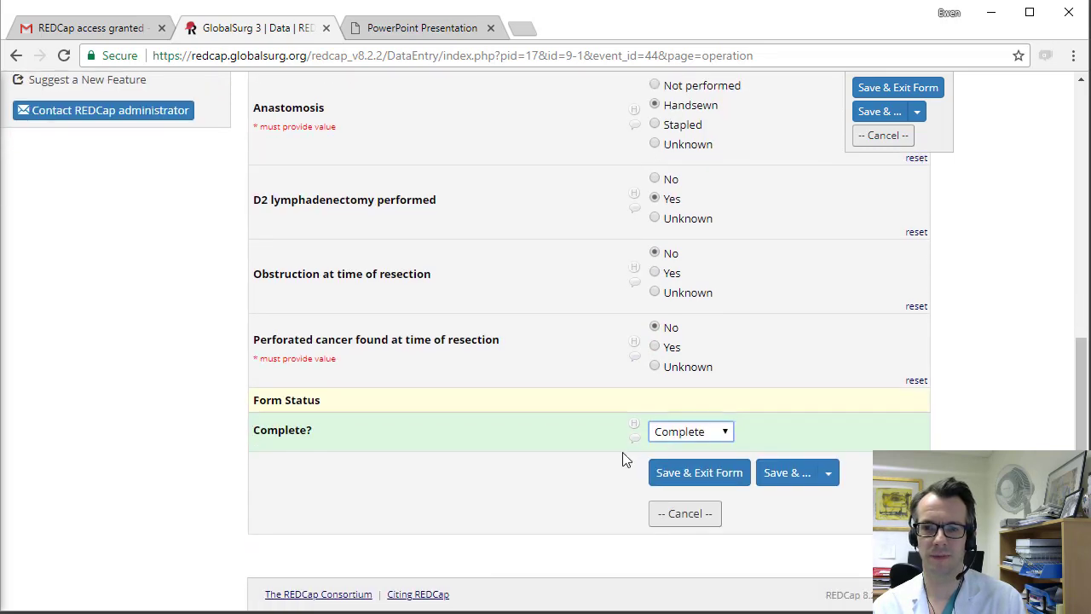
pyautogui.click(711, 482)
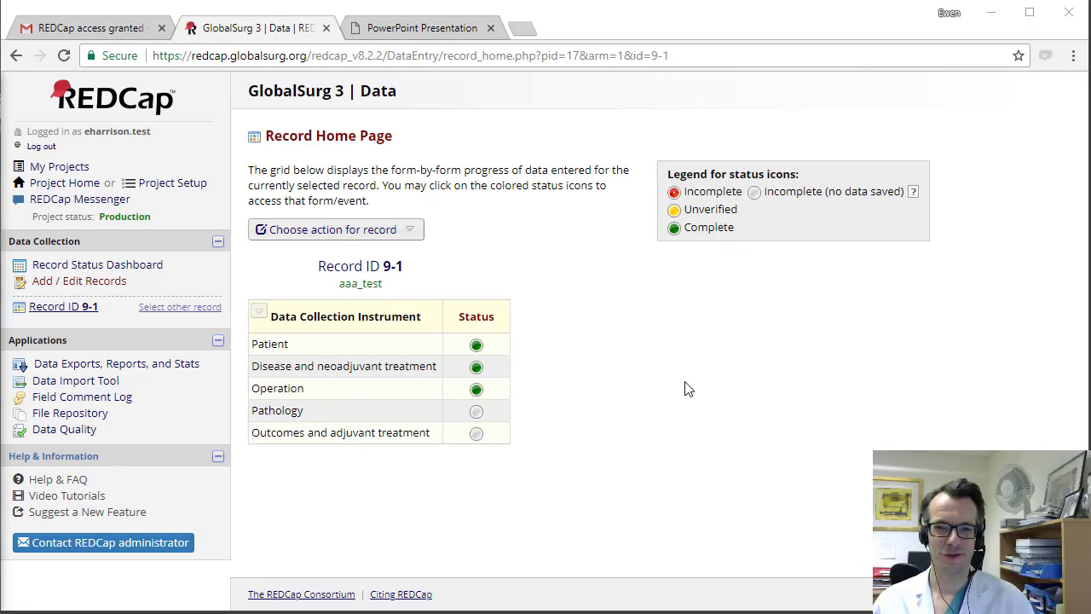
# Open the Pathology form, answer No to pathology / histology availability and set the most valid basis of cancer diagnosis to Histology of primary
pyautogui.click(476, 411)
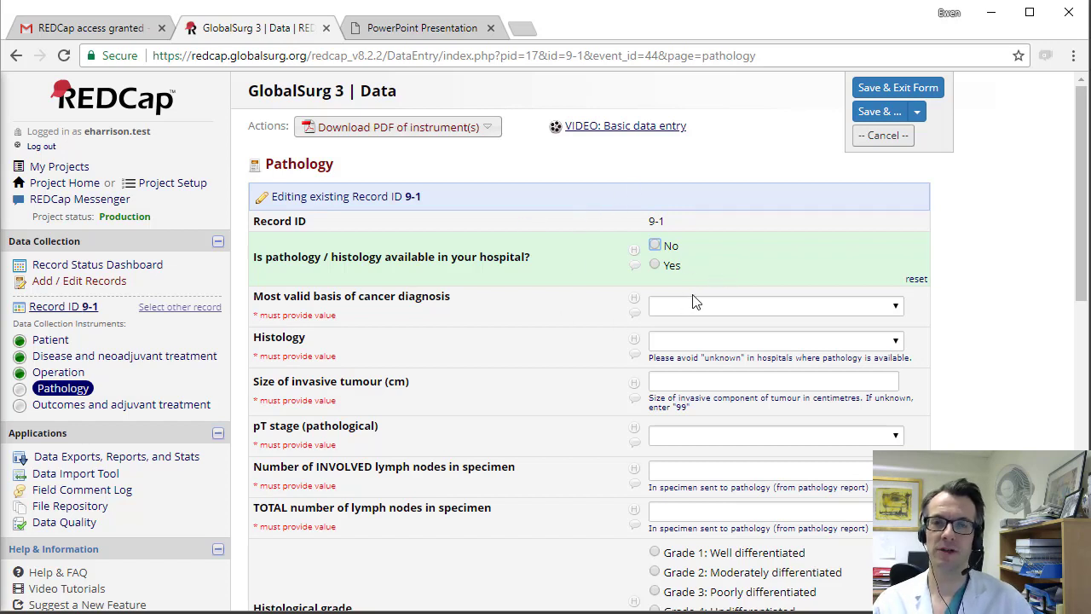
pyautogui.click(654, 246)
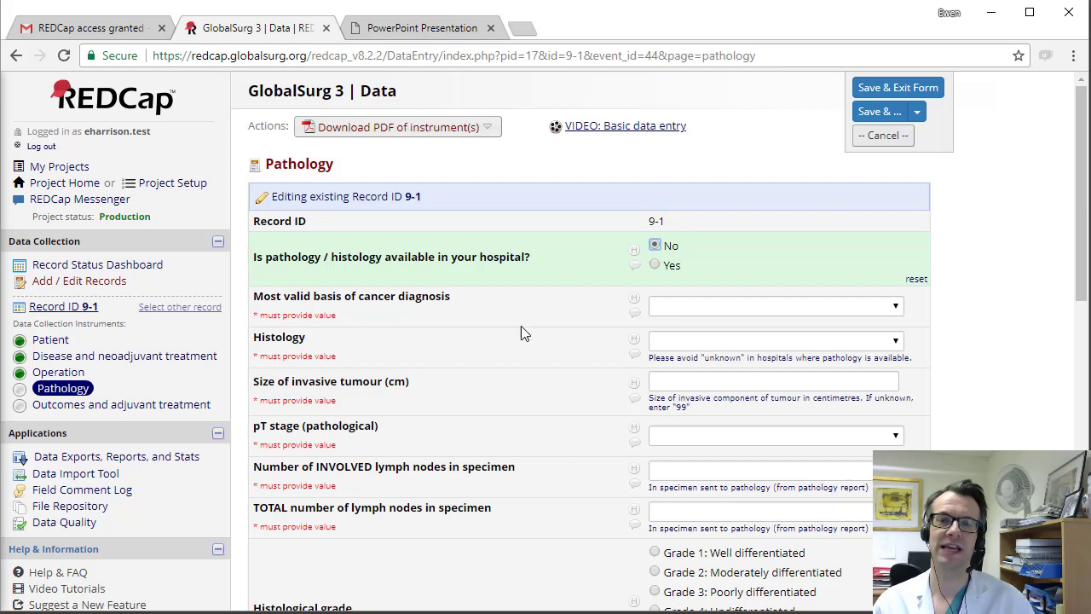
pyautogui.click(693, 310)
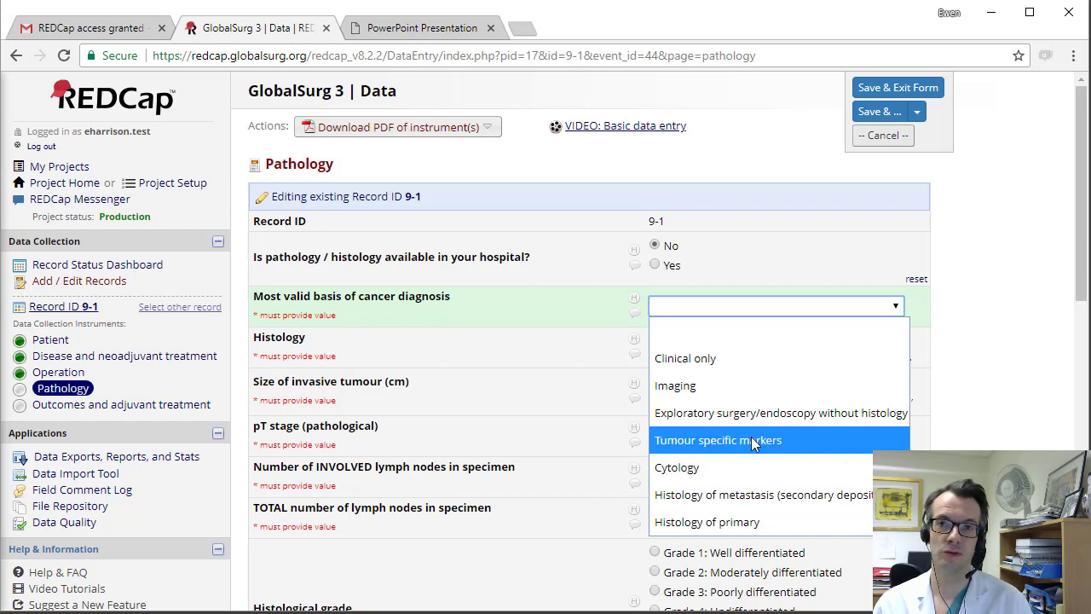
pyautogui.click(736, 521)
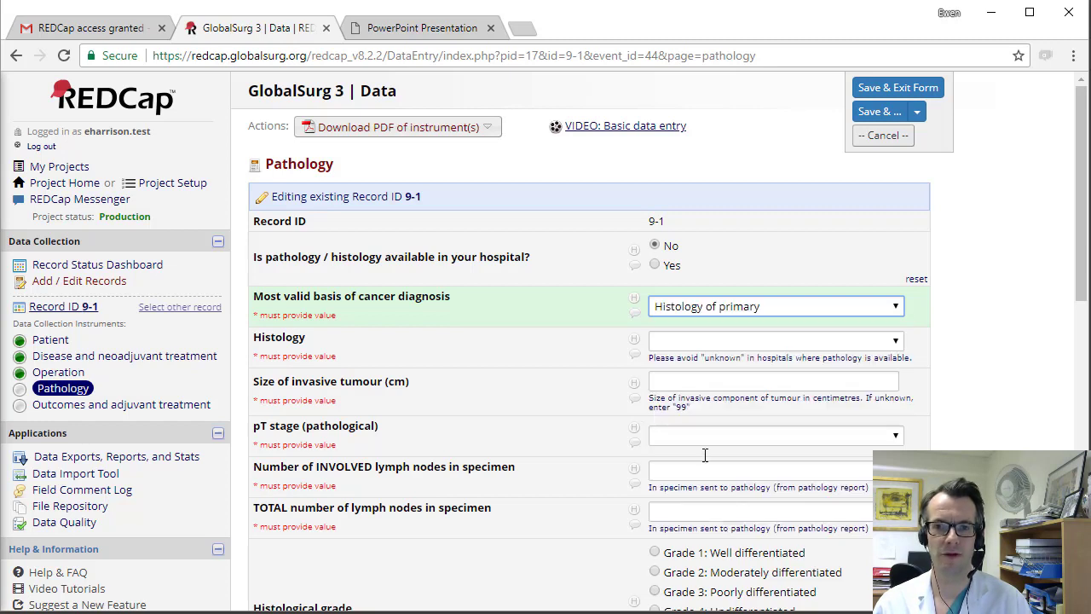
# Set the histology to Adenocarcinoma and the size of the invasive tumour to 2 cm
pyautogui.click(836, 341)
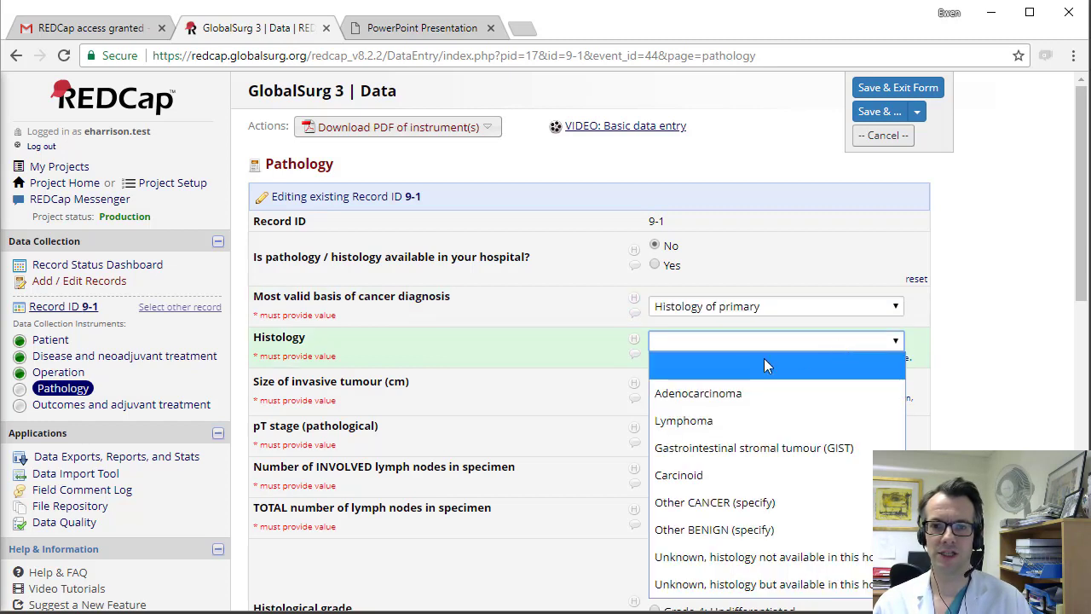
pyautogui.click(764, 393)
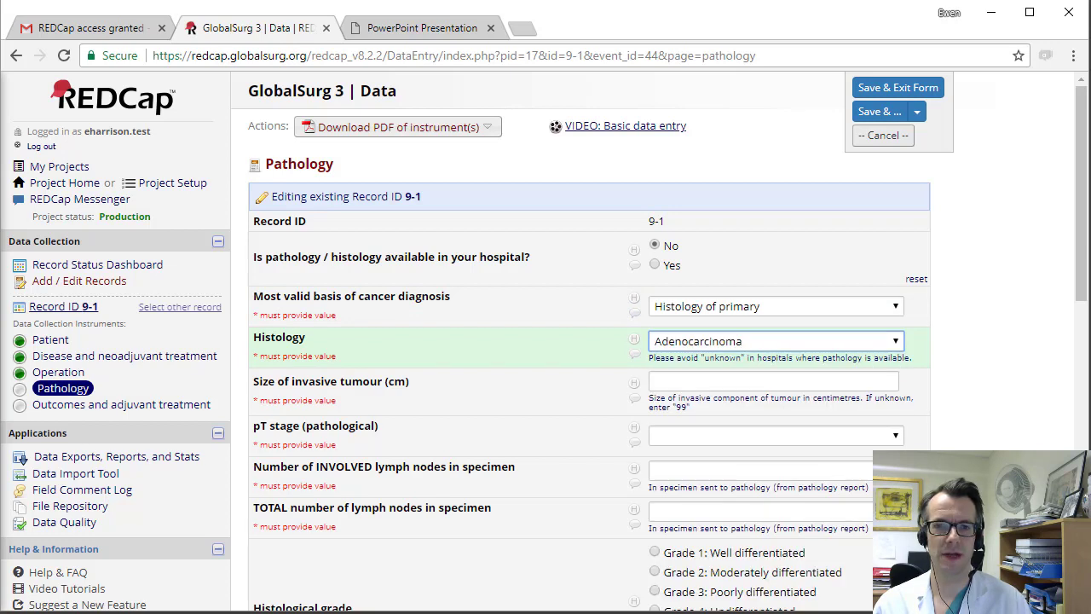
pyautogui.click(777, 383)
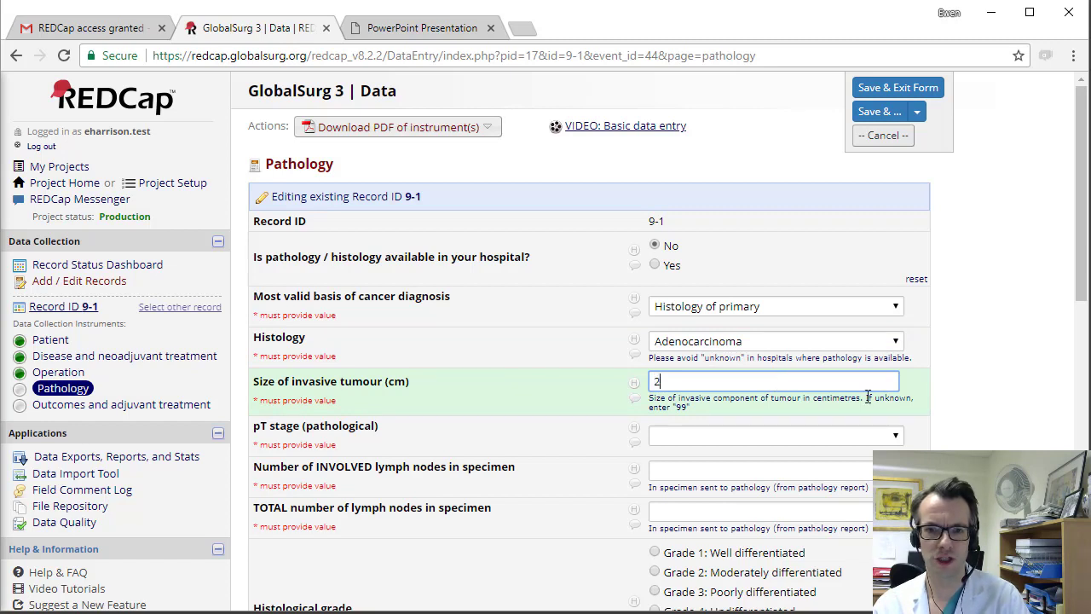
# Set the pathological pT stage to T2 (invades proper muscle layer)
pyautogui.scroll(-1, 697, 394)
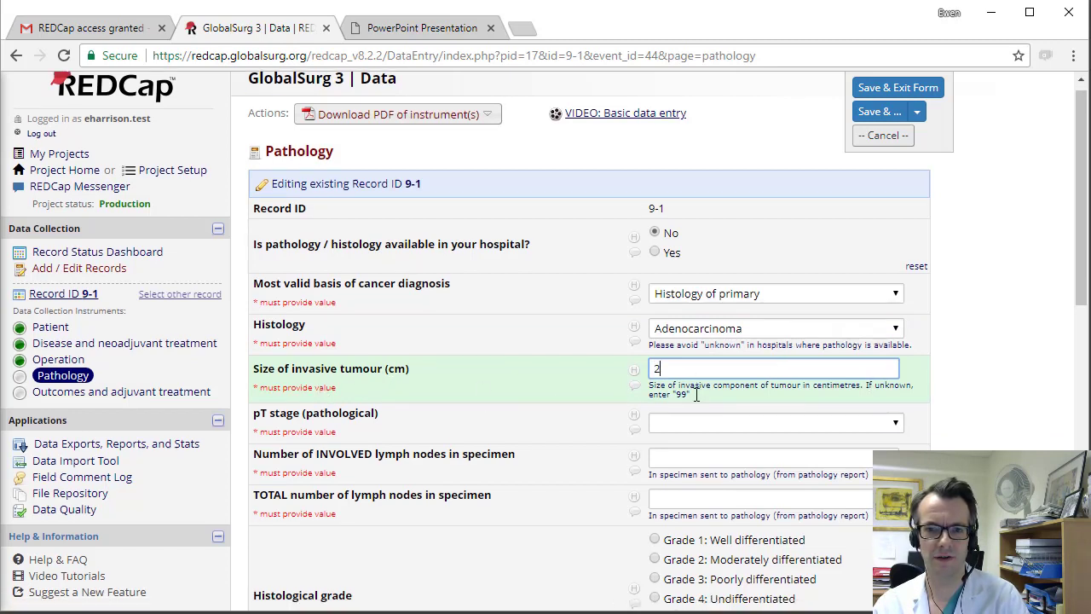
pyautogui.scroll(-1, 696, 390)
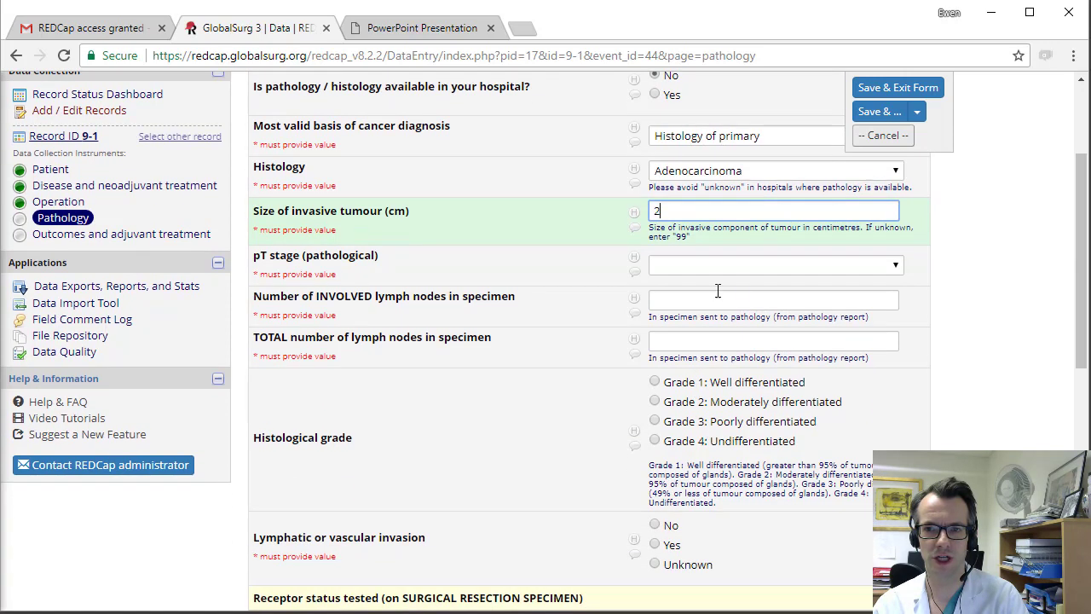
pyautogui.click(754, 269)
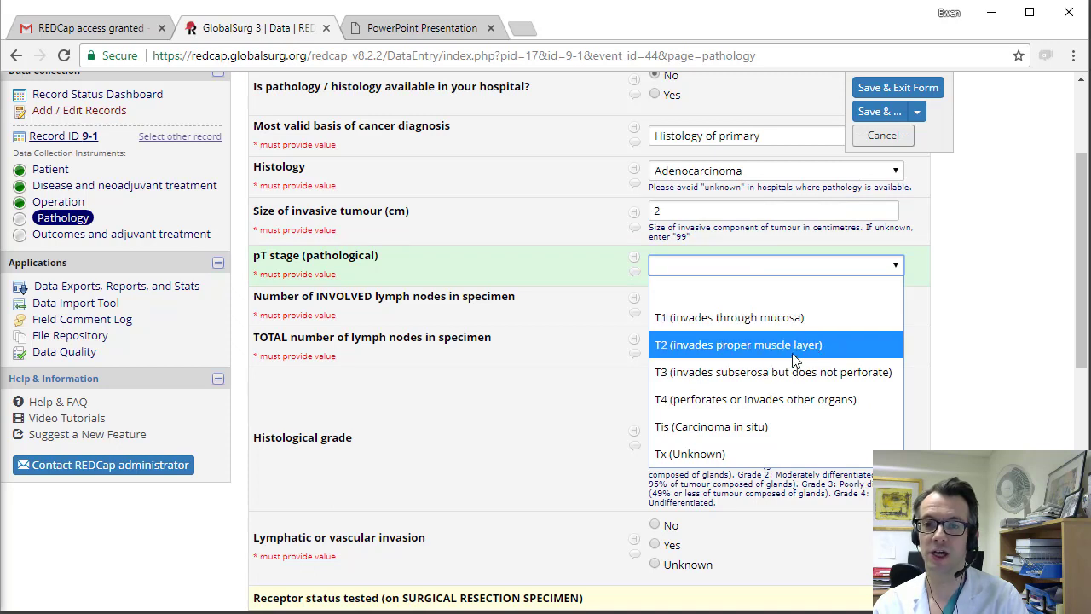
pyautogui.click(718, 350)
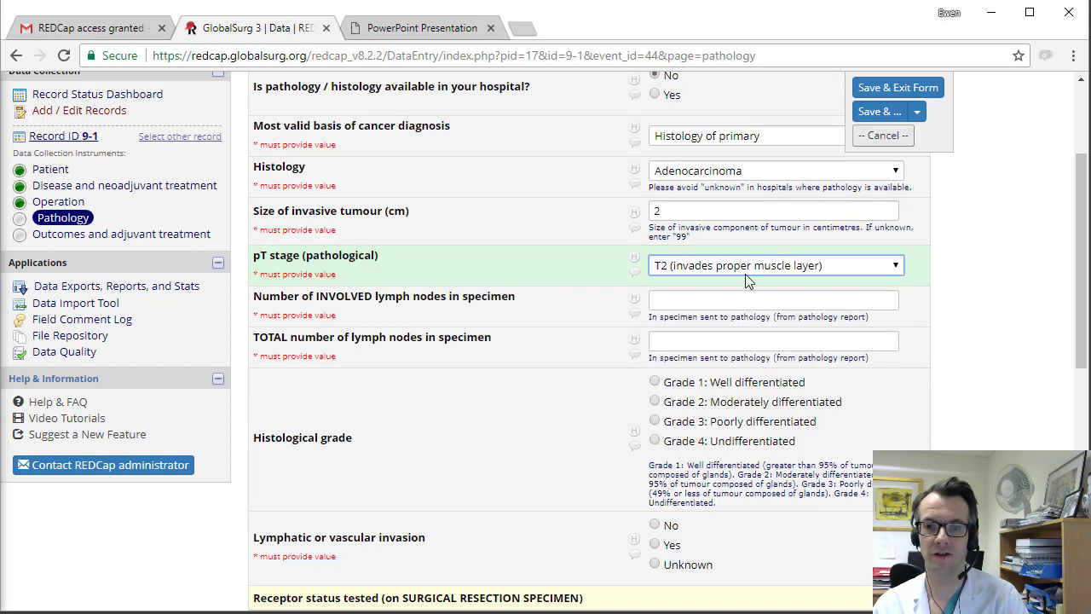
# Enter 5 as the number of involved lymph nodes and 20 as the total number of lymph nodes in the specimen
pyautogui.click(717, 300)
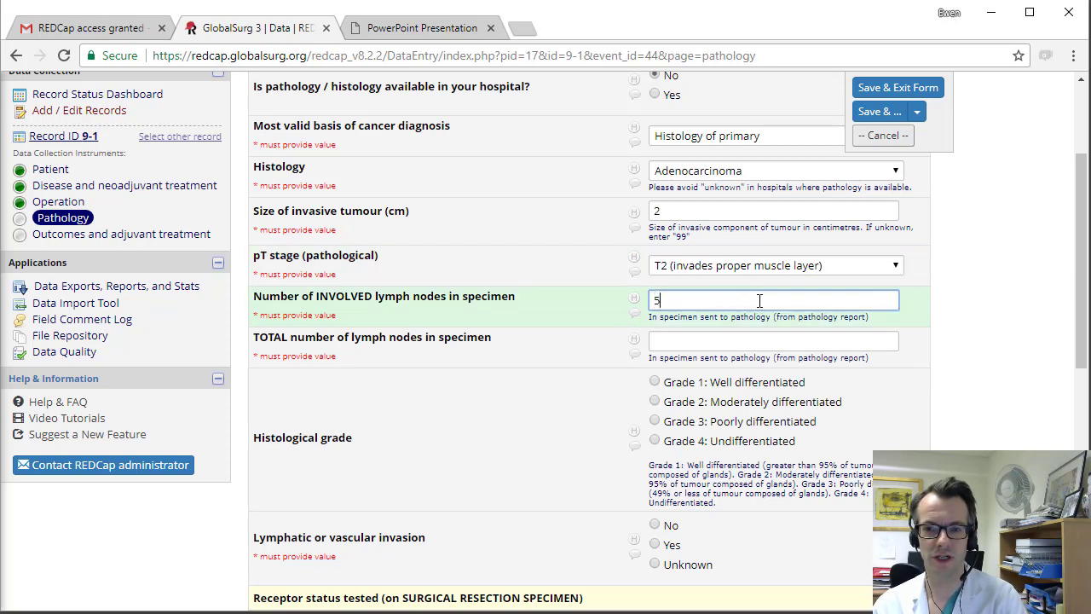
pyautogui.click(709, 339)
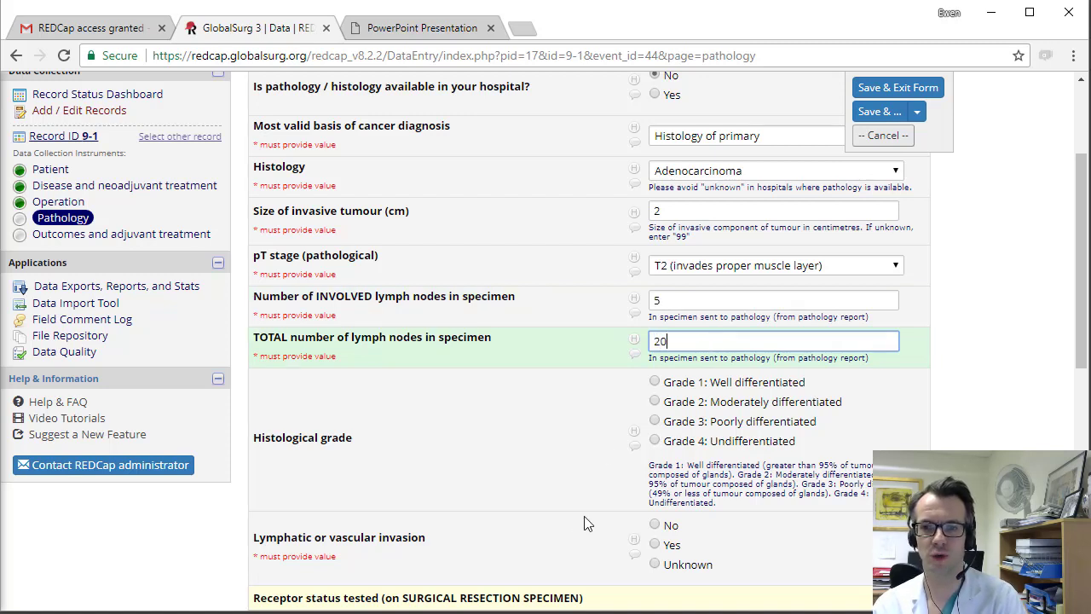
# Set the histological grade to Grade 2: Moderately differentiated and answer No to lymphatic or vascular invasion
pyautogui.moveTo(1076, 331); pyautogui.dragTo(1073, 388)
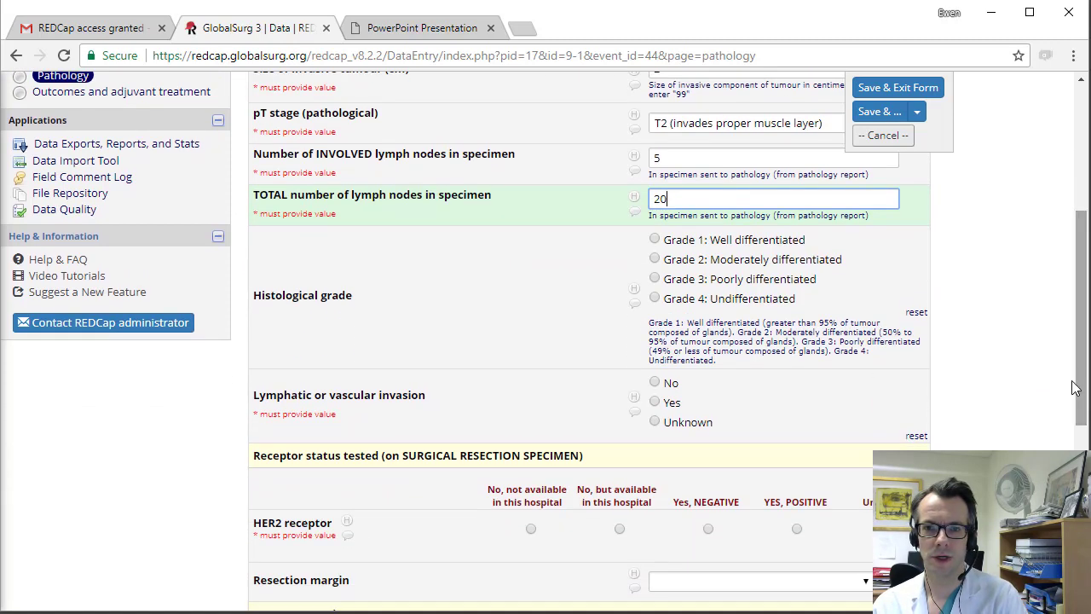
pyautogui.click(655, 259)
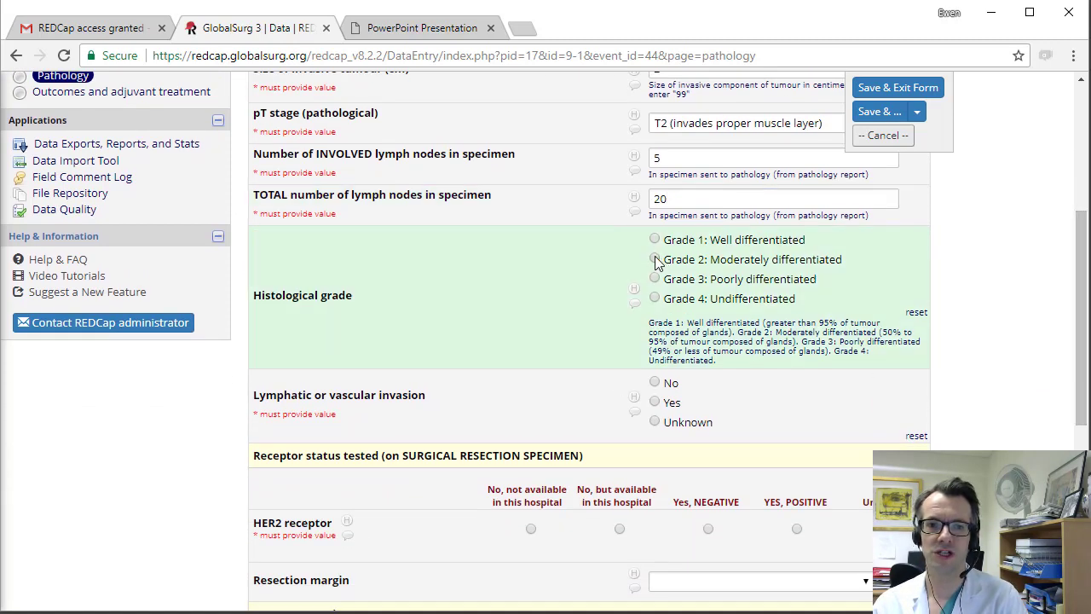
pyautogui.click(654, 383)
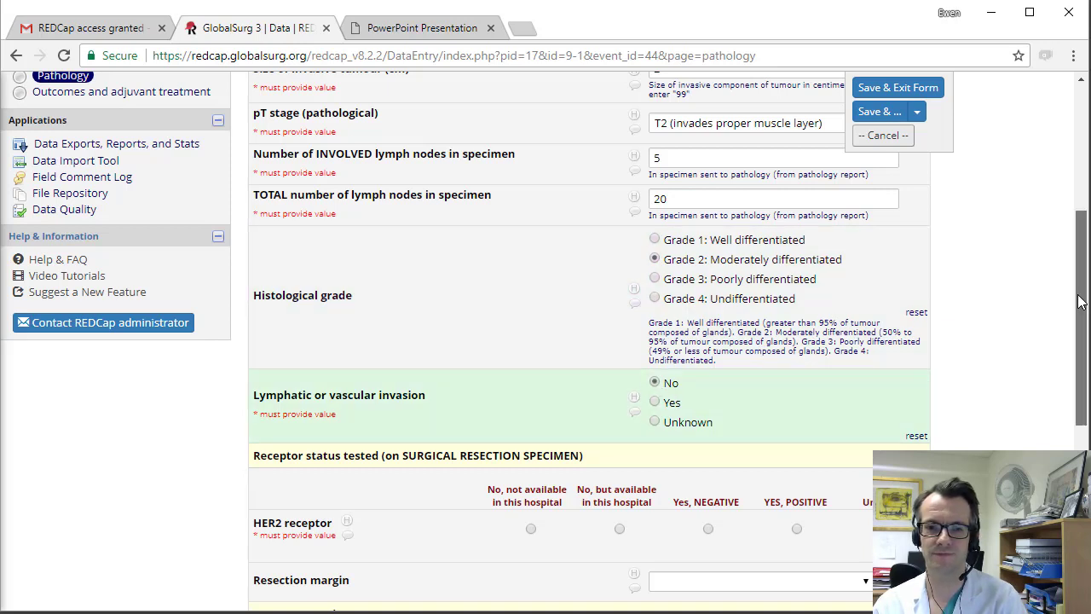
# Record the HER2 receptor status as Yes, NEGATIVE and the resection margin as No residual disease (R0)
pyautogui.moveTo(1080, 293); pyautogui.dragTo(1078, 389)
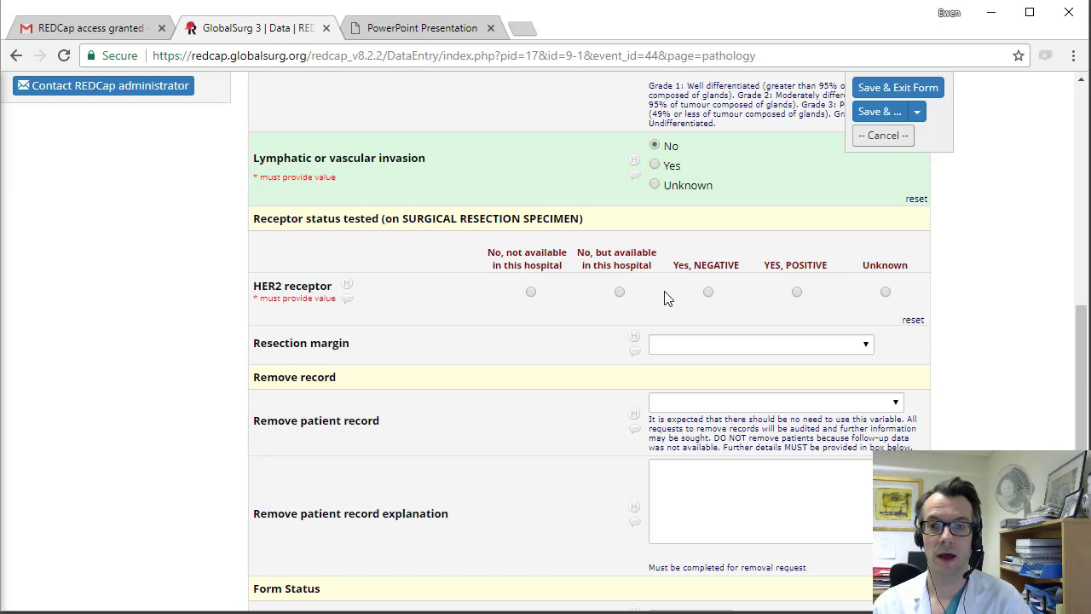
pyautogui.click(709, 293)
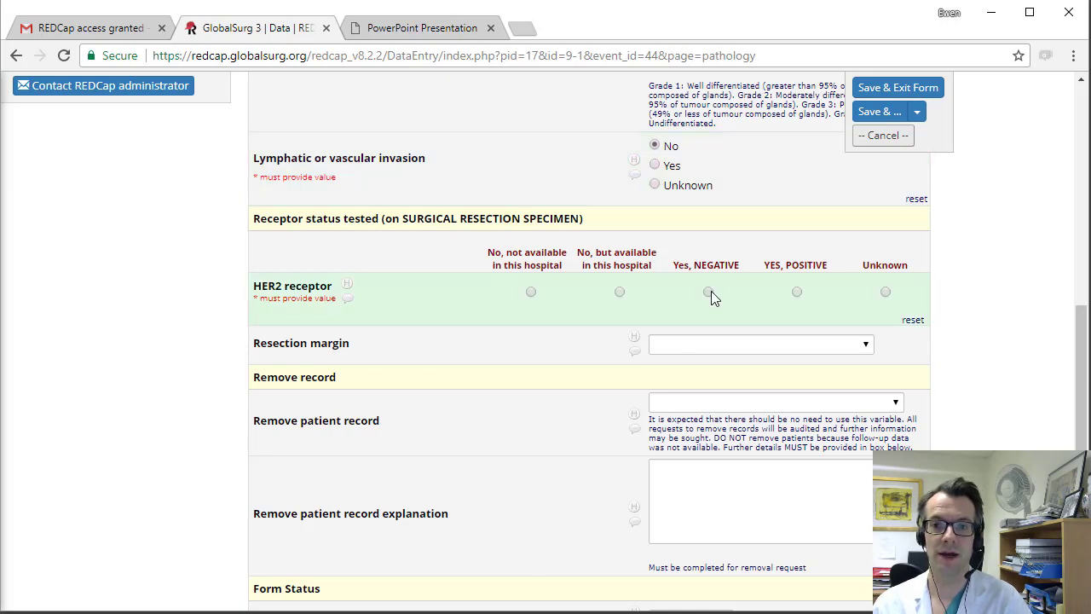
pyautogui.click(708, 293)
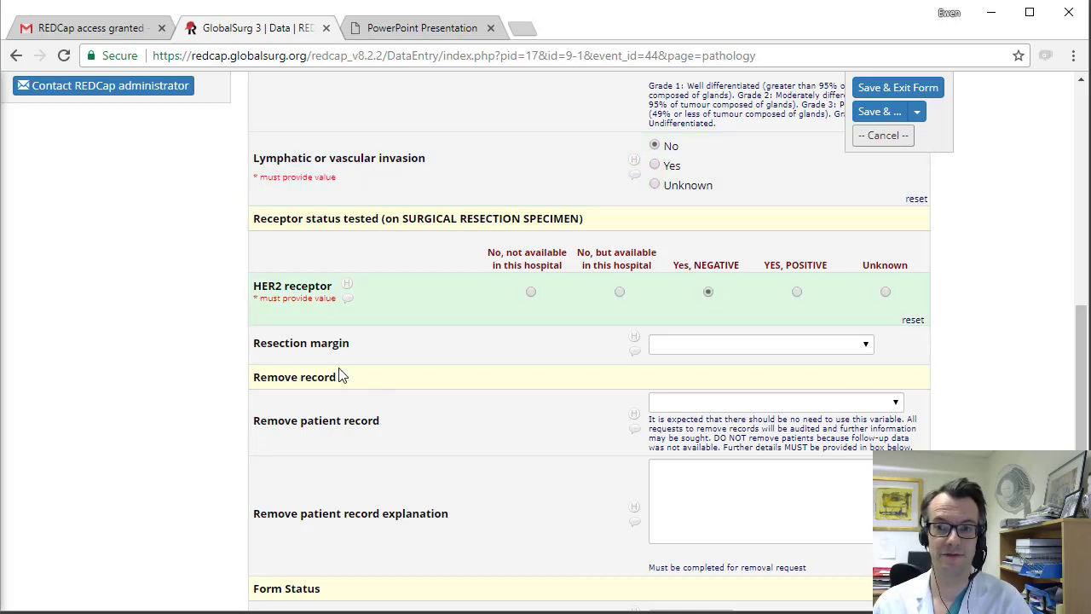
pyautogui.click(815, 346)
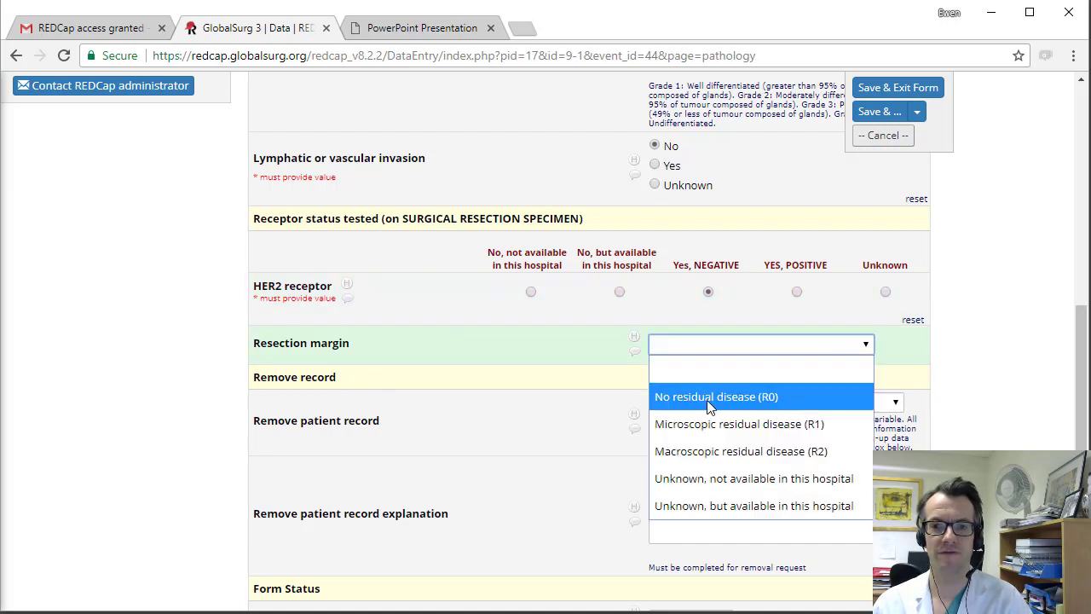
pyautogui.click(771, 400)
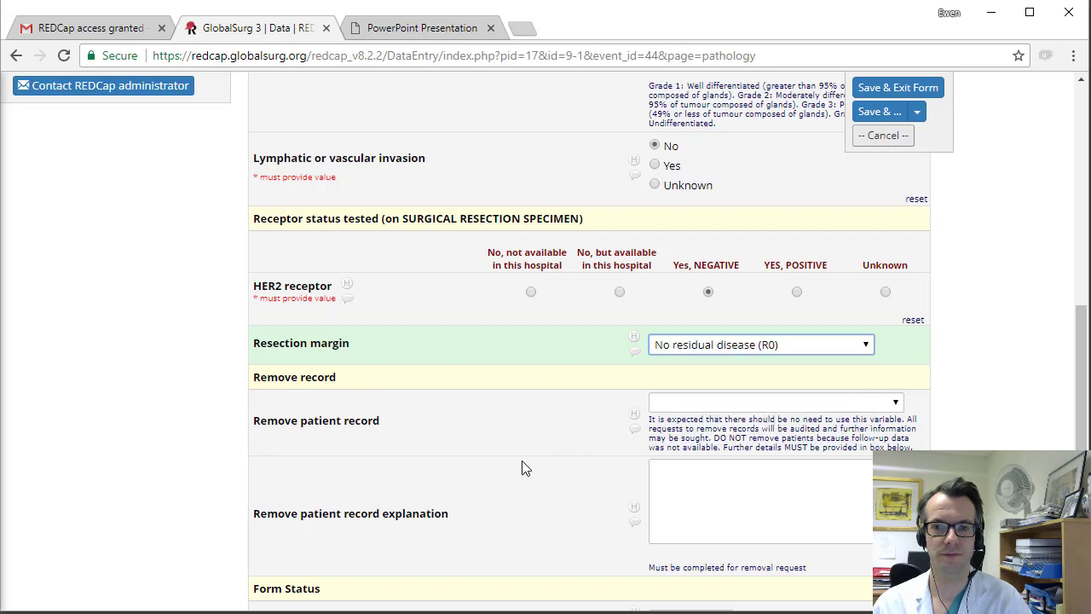
# Set the Remove patient record option on the Pathology form to Do not remove
pyautogui.scroll(-1, 878, 416)
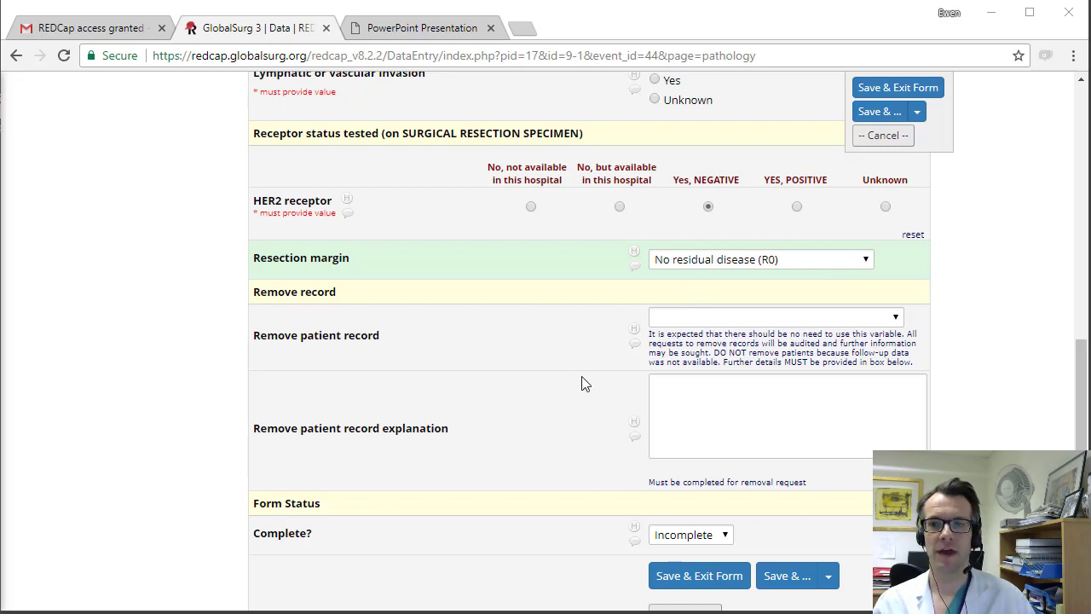
pyautogui.click(895, 318)
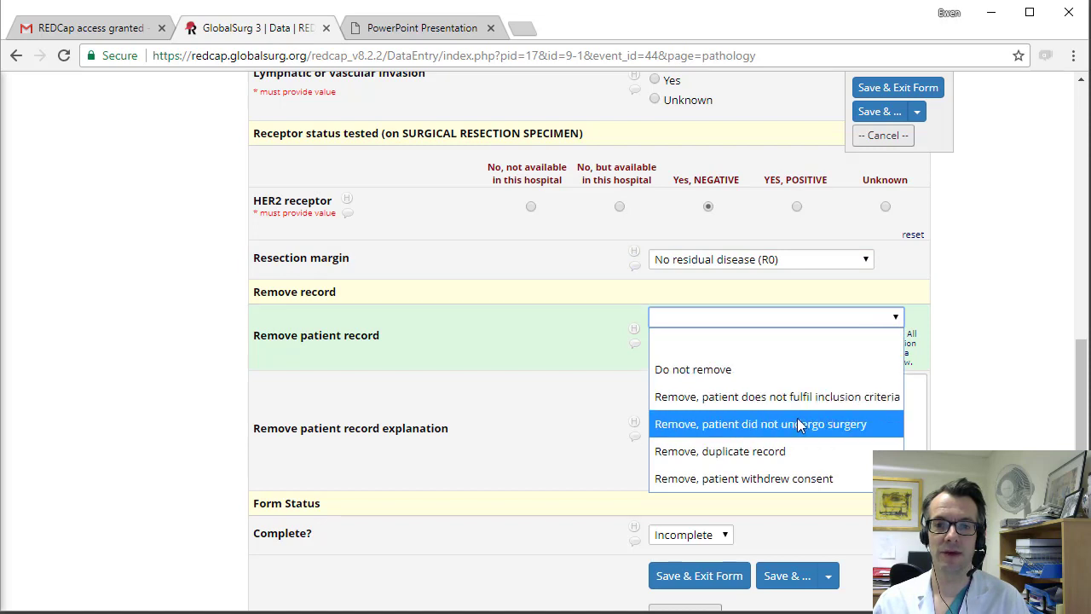
pyautogui.click(705, 367)
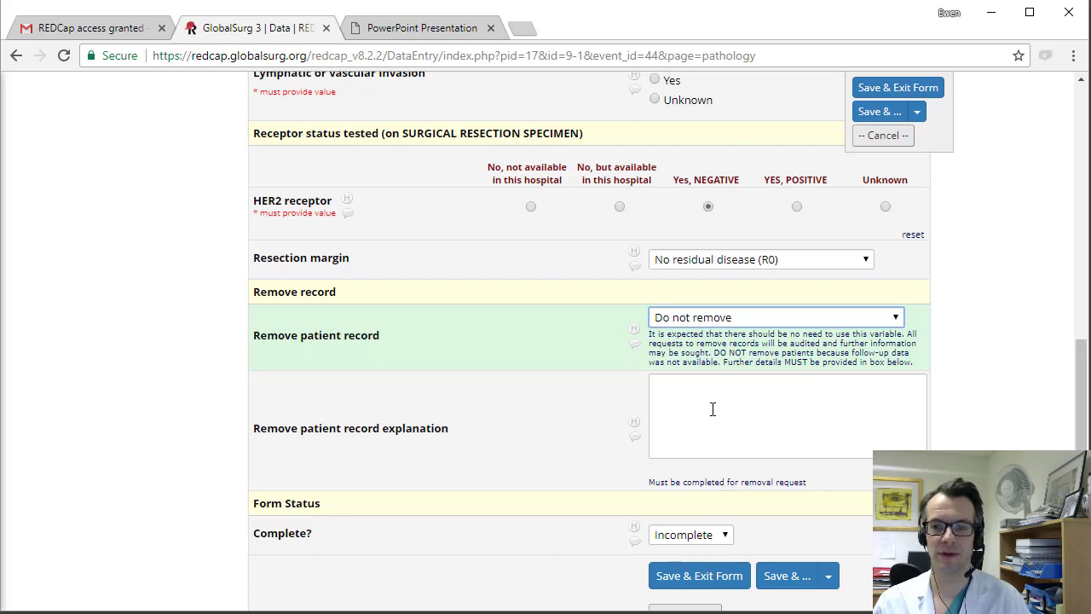
# Mark the Pathology form as Complete, then save and exit it
pyautogui.scroll(-2, 755, 375)
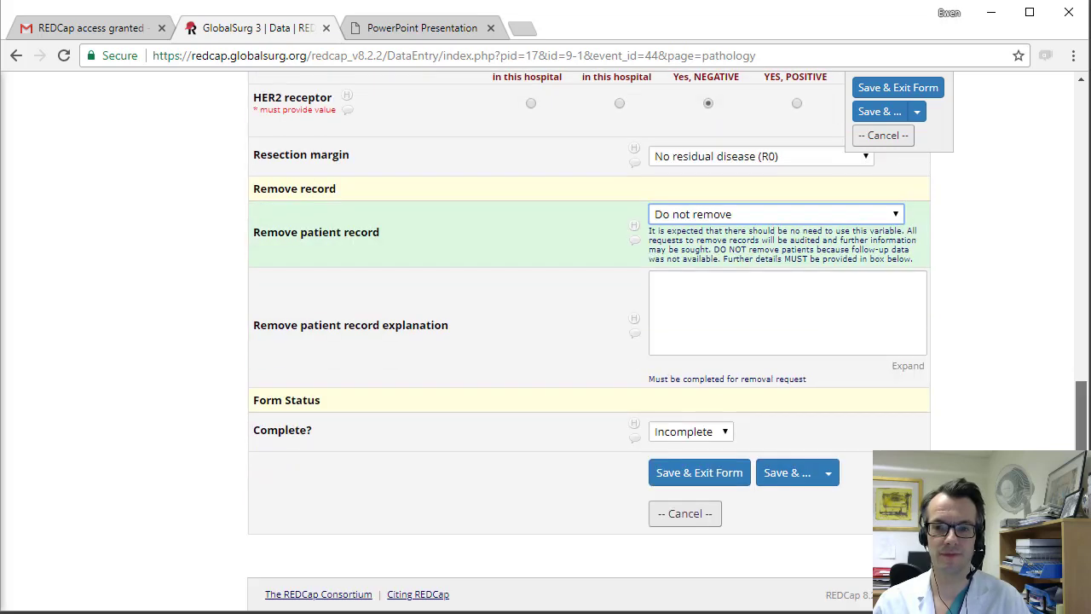
pyautogui.click(687, 432)
pyautogui.click(699, 538)
pyautogui.click(724, 481)
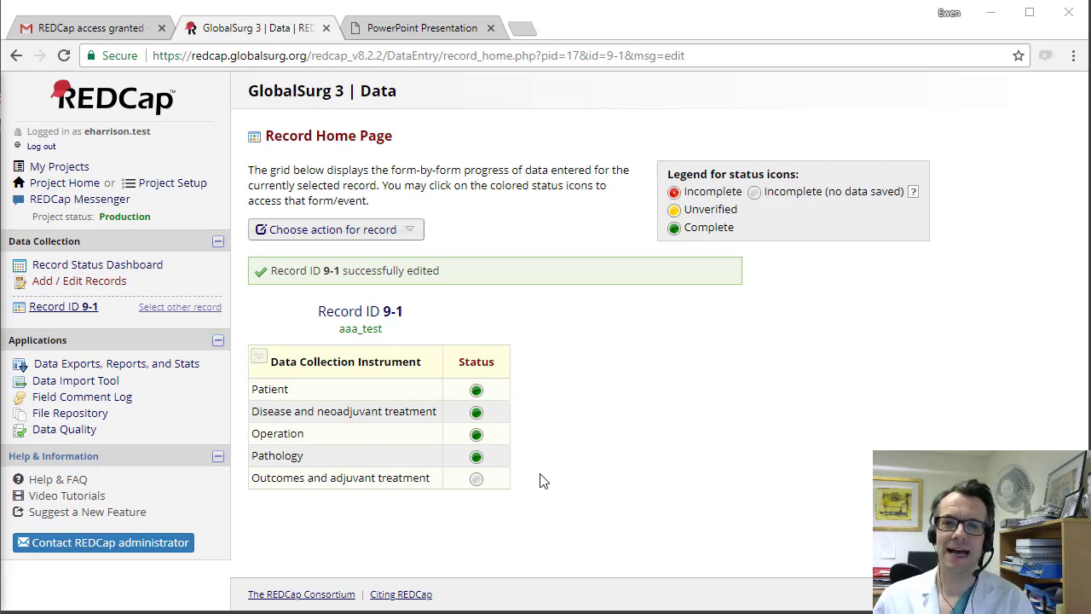
# Open the Outcomes and adjuvant treatment form, enter a postoperative stay of 7 days and set the 30-day follow-up method to Telephone review
pyautogui.click(477, 480)
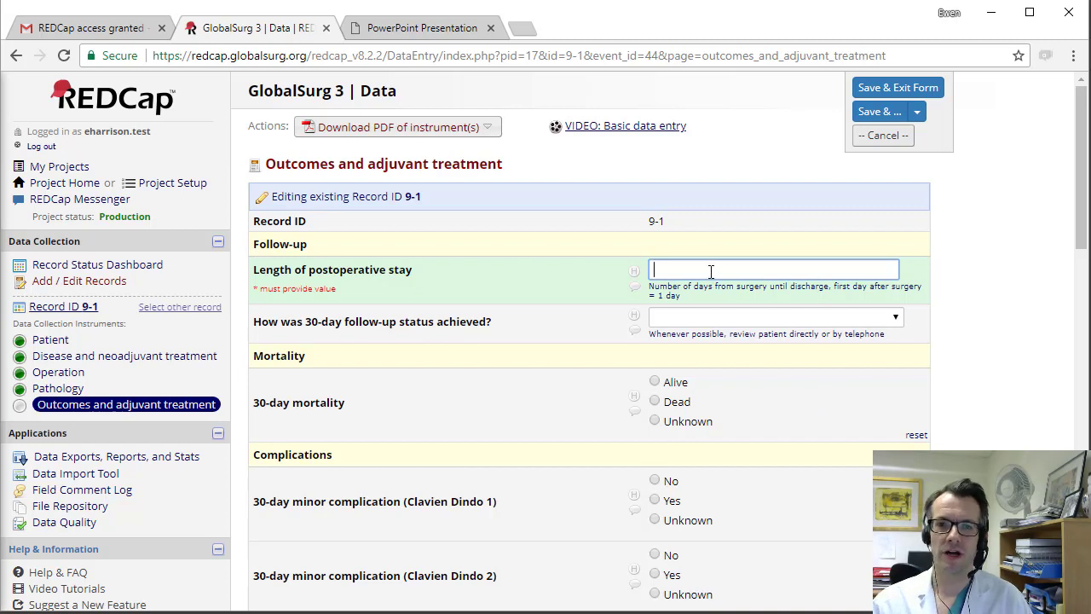
pyautogui.click(770, 317)
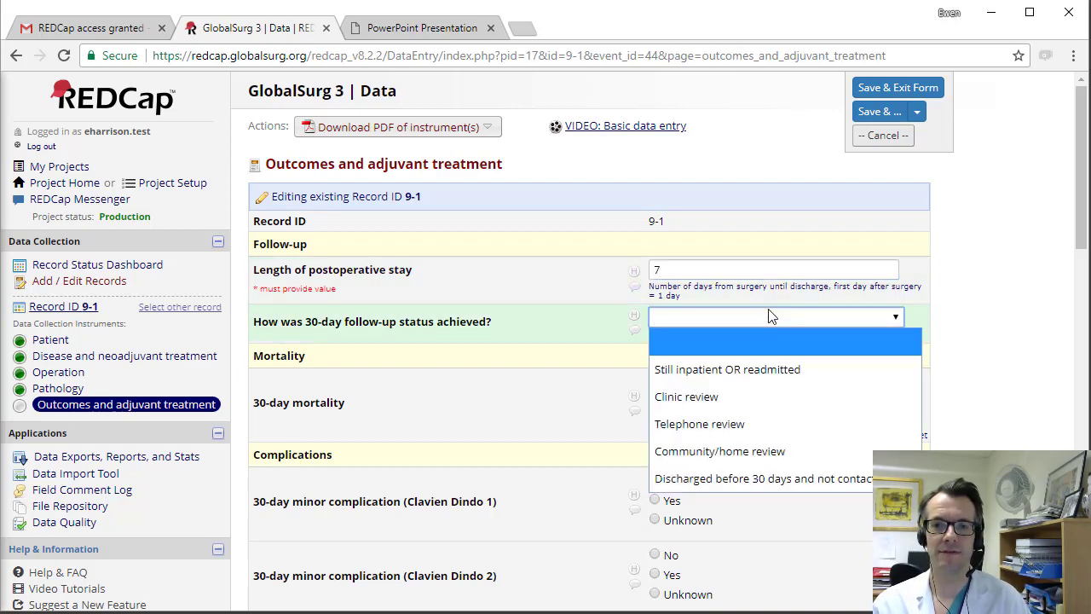
pyautogui.click(753, 422)
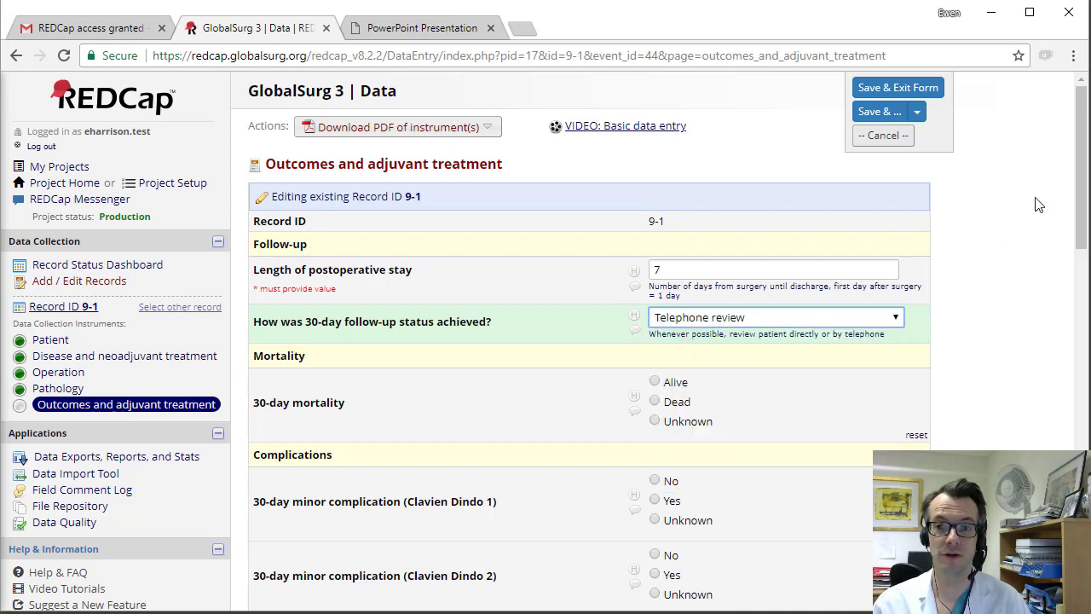
# Record 30-day mortality as Alive and answer Yes to the 30-day minor complication (Clavien Dindo 1)
pyautogui.scroll(-1, 1079, 186)
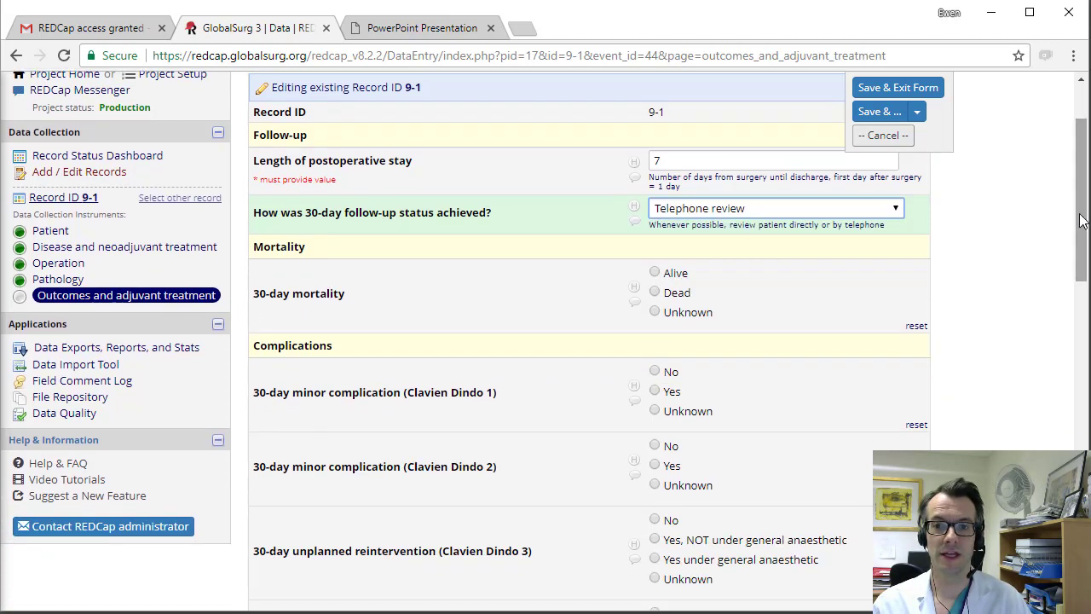
pyautogui.click(654, 273)
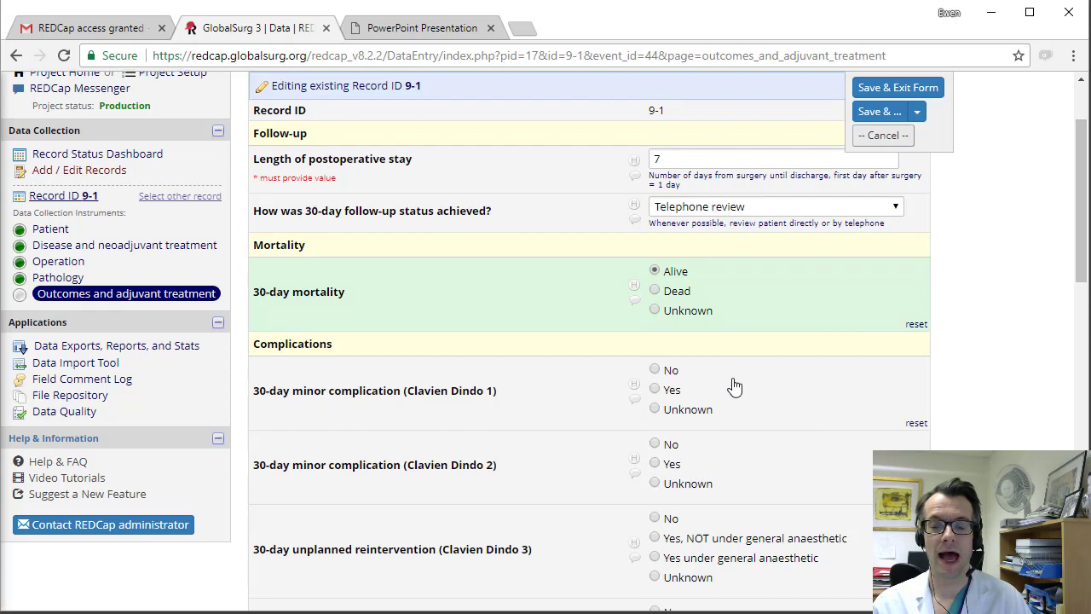
pyautogui.scroll(-1, 730, 384)
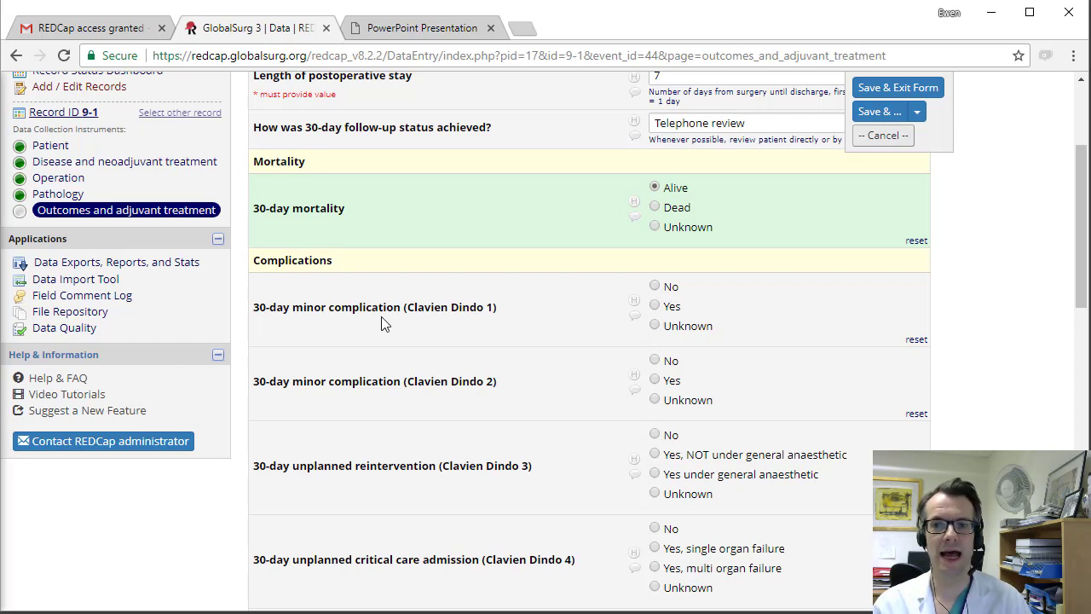
pyautogui.click(655, 305)
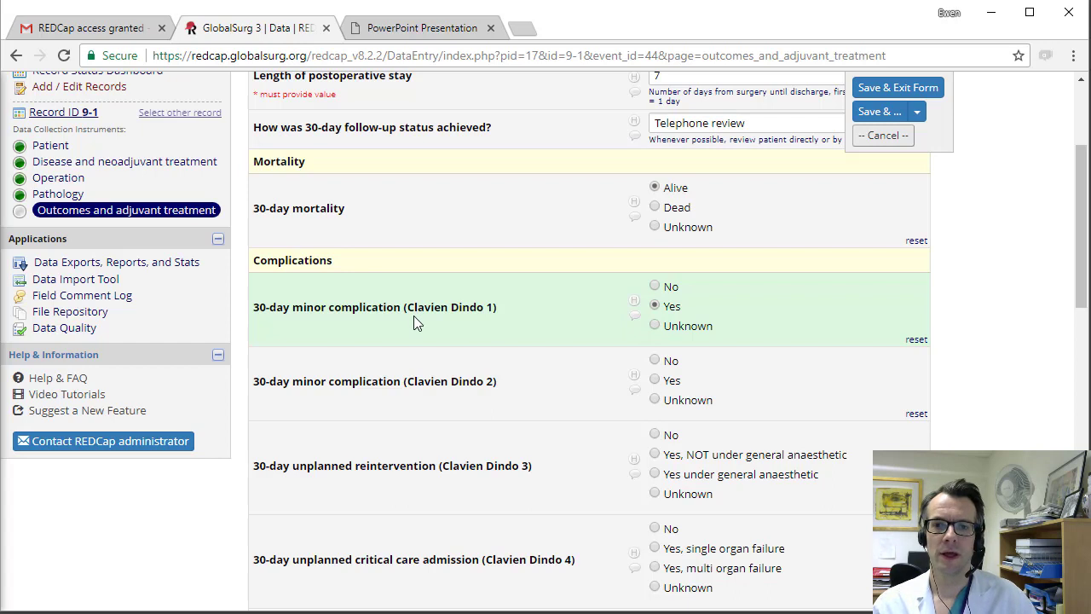
# Answer No to Clavien Dindo 2 complication, unplanned reintervention, unplanned critical care admission and unplanned hospital readmission within 30 days
pyautogui.click(655, 361)
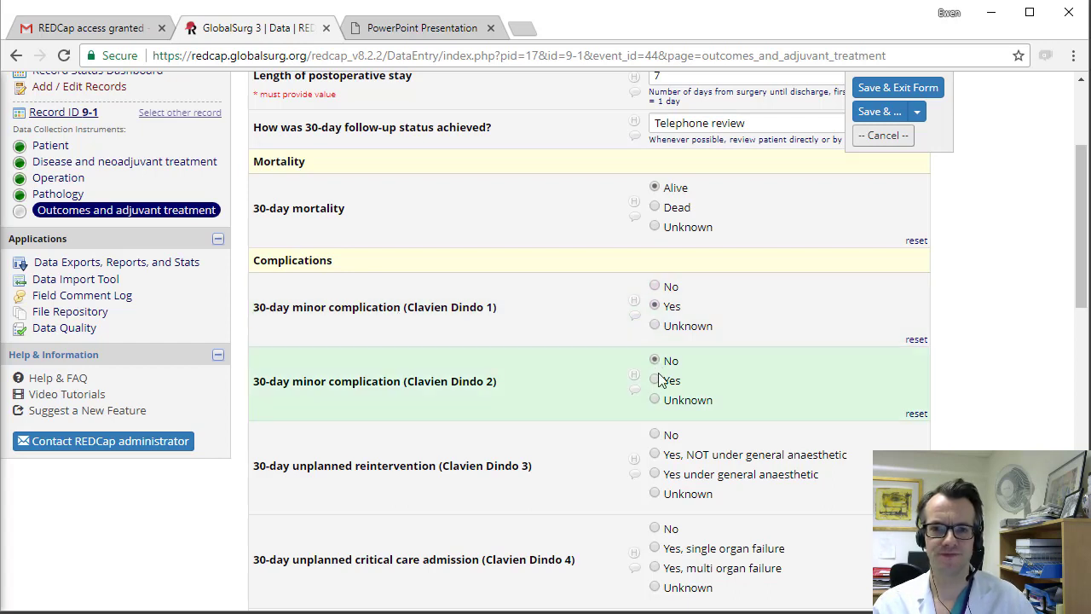
pyautogui.click(655, 435)
pyautogui.scroll(-1, 673, 444)
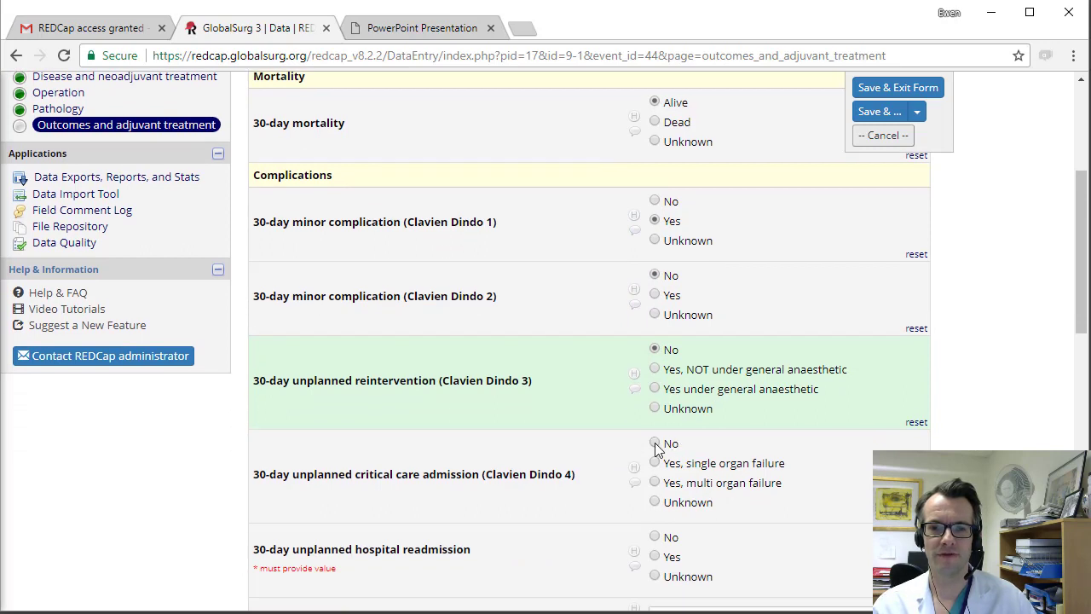
pyautogui.click(655, 444)
pyautogui.scroll(-2, 742, 458)
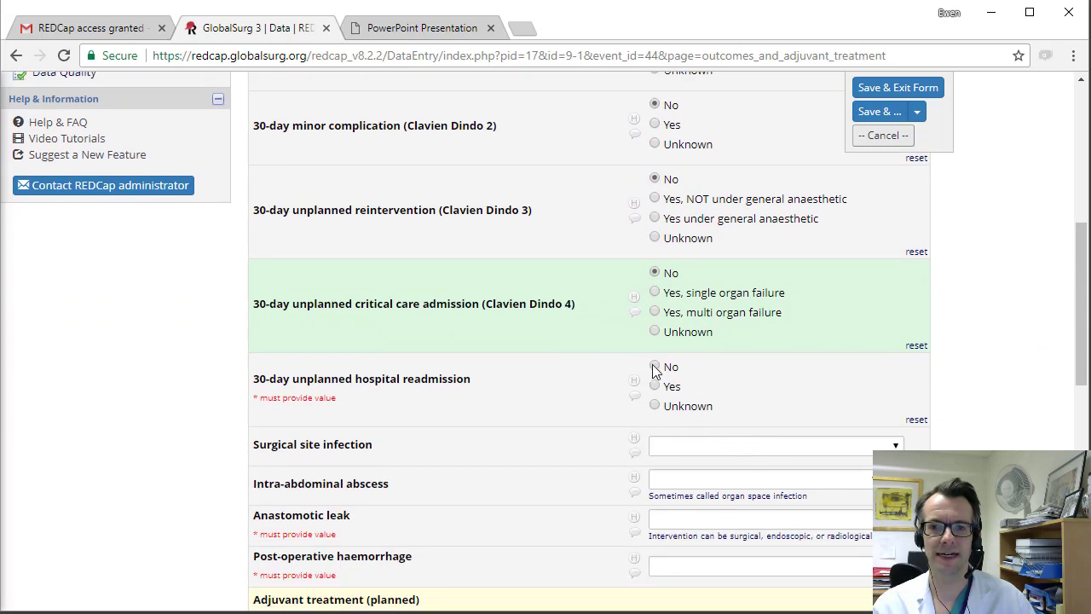
pyautogui.click(655, 367)
# Set surgical site infection to Yes, no treatment/wound opened only (CD 1)
pyautogui.scroll(-1, 878, 414)
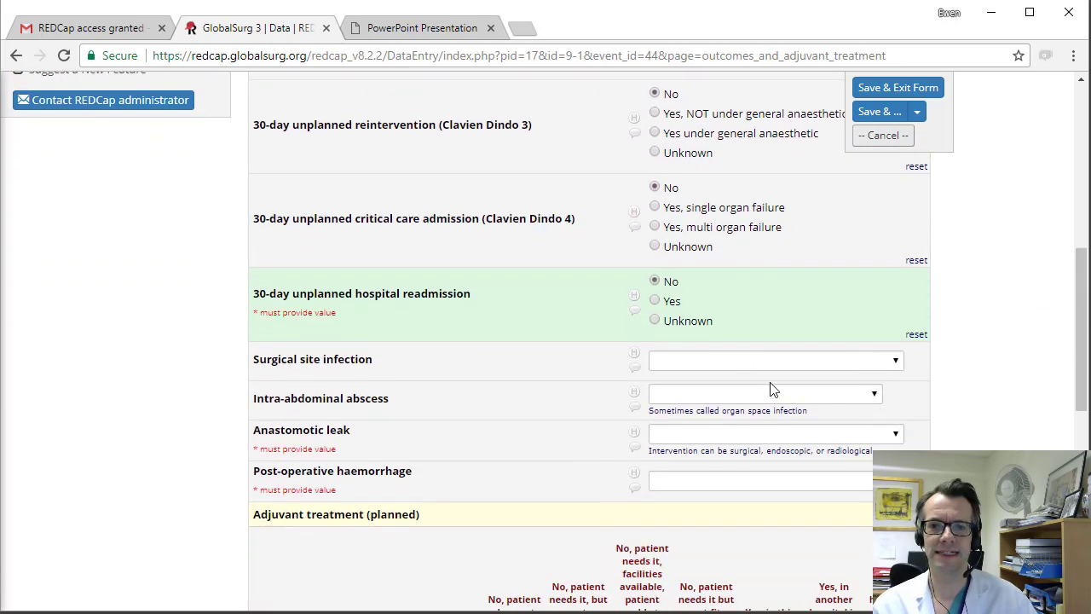
pyautogui.click(715, 360)
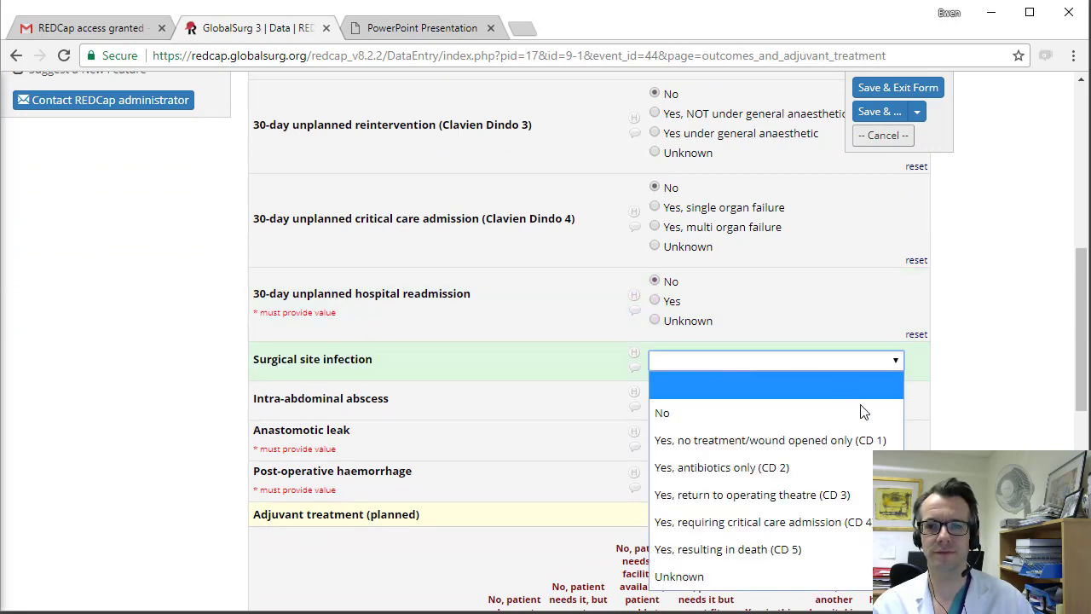
pyautogui.click(792, 442)
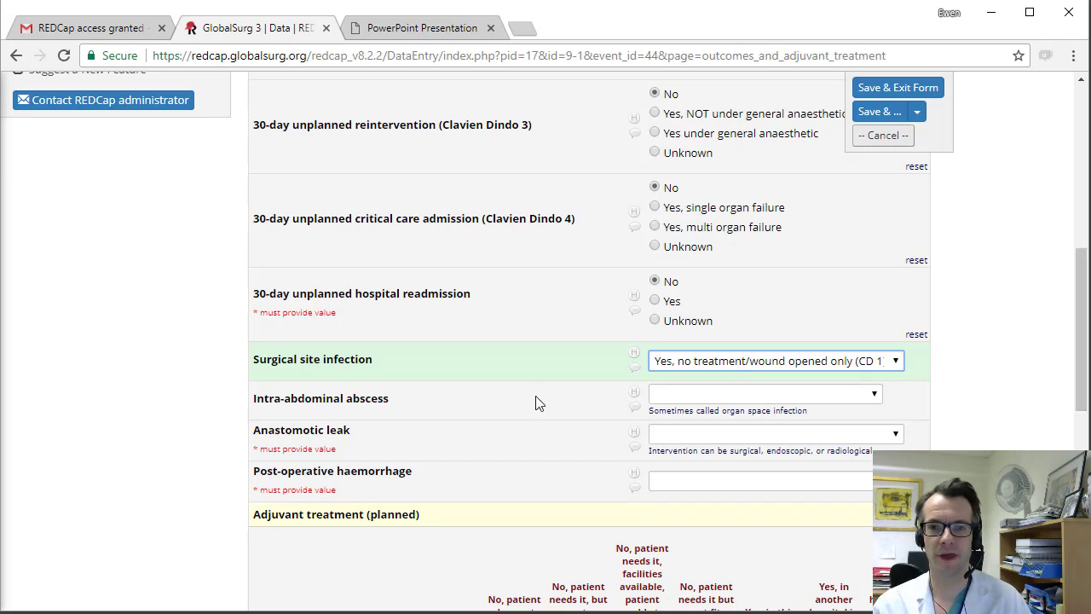
# Set intra-abdominal abscess, anastomotic leak and post-operative haemorrhage each to No
pyautogui.click(759, 394)
pyautogui.click(678, 444)
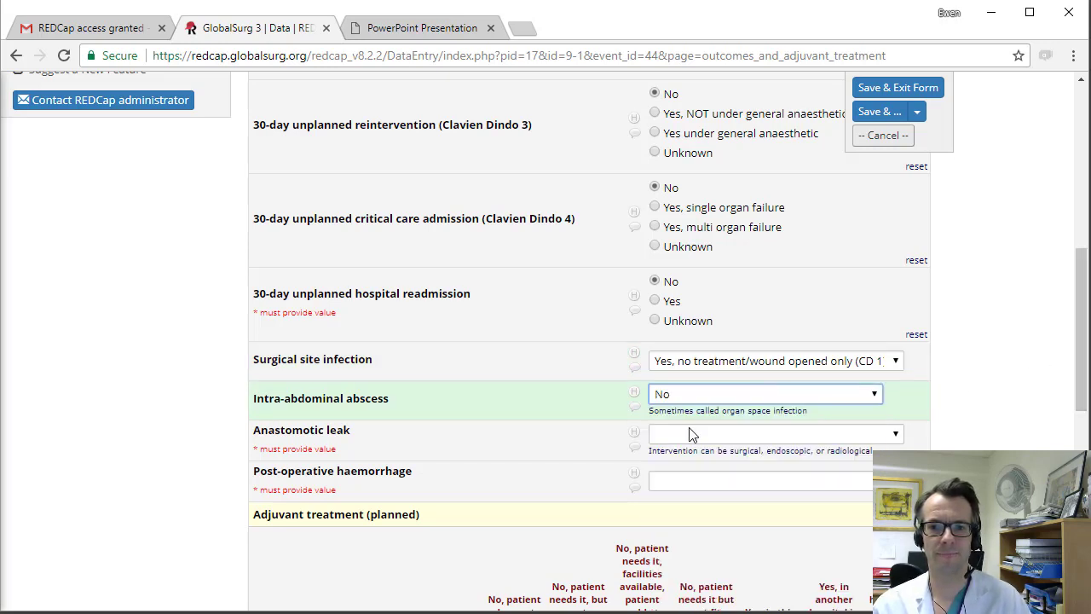
pyautogui.click(699, 432)
pyautogui.click(680, 486)
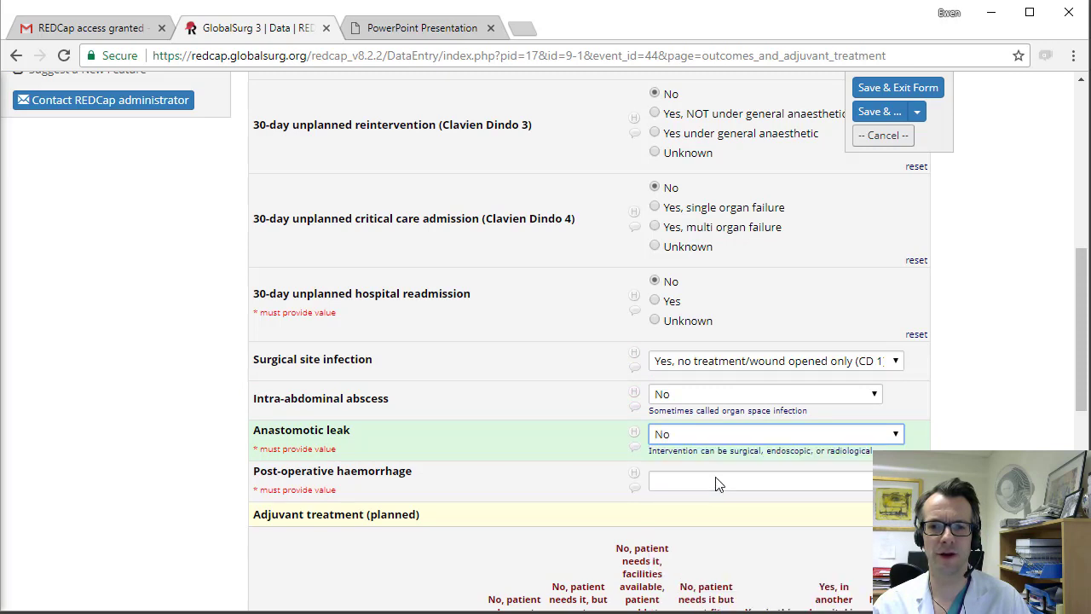
pyautogui.click(711, 485)
pyautogui.click(683, 530)
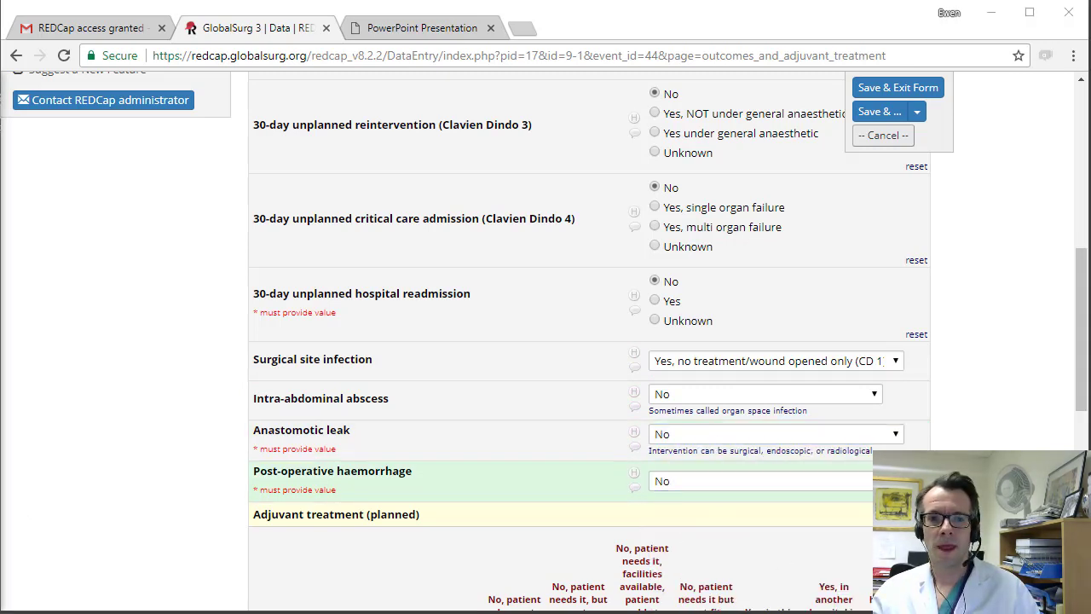
# Mark all six planned adjuvant treatments, from Chemotherapy through Other (specify), as No, patient does not need it
pyautogui.moveTo(1081, 341); pyautogui.dragTo(1080, 458)
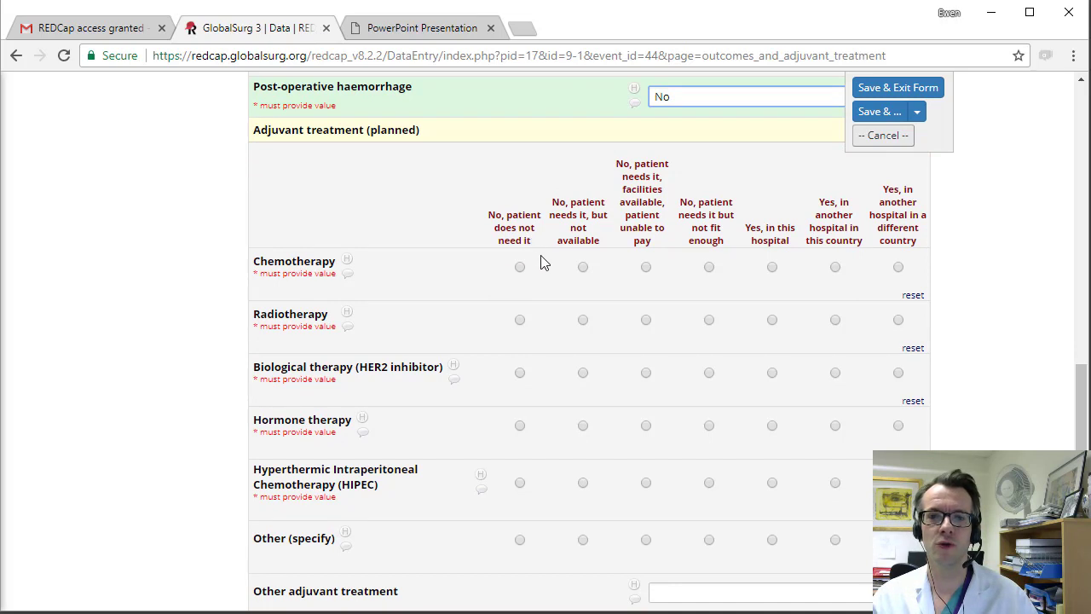
pyautogui.click(520, 273)
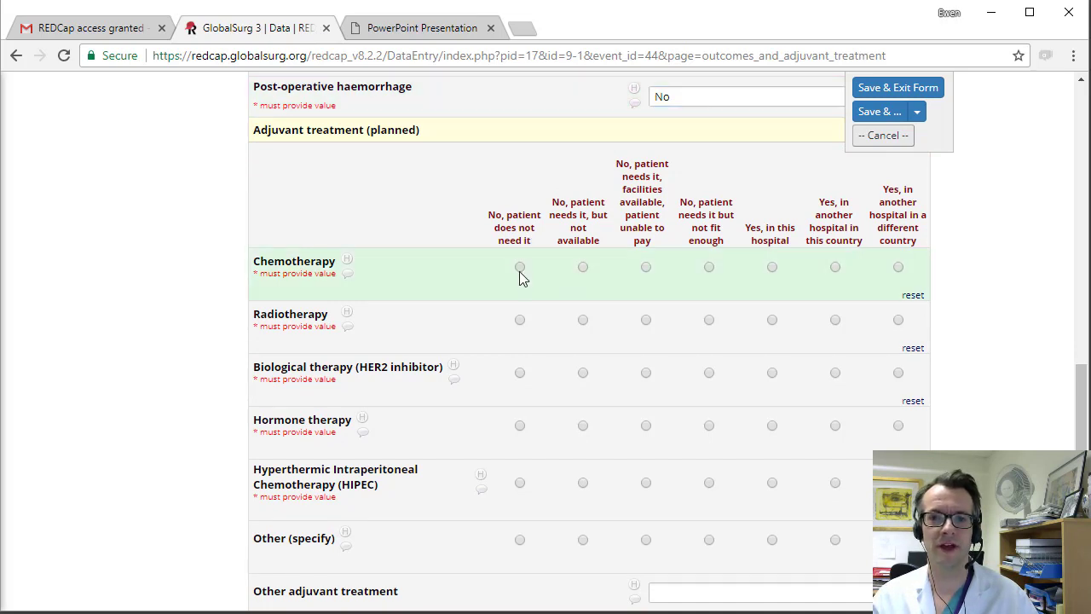
pyautogui.click(519, 323)
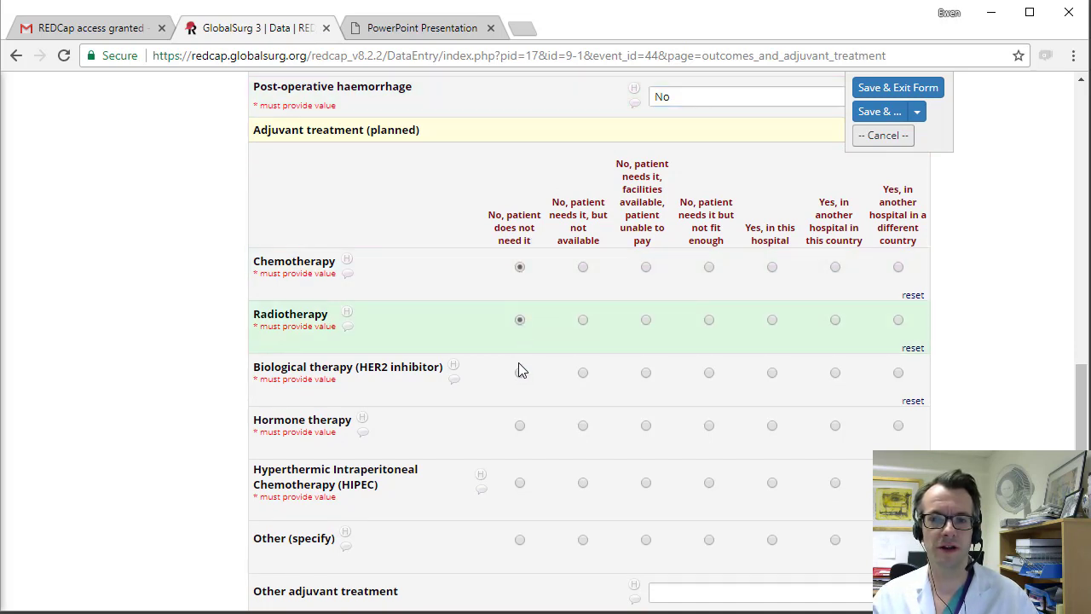
pyautogui.click(520, 373)
pyautogui.click(520, 427)
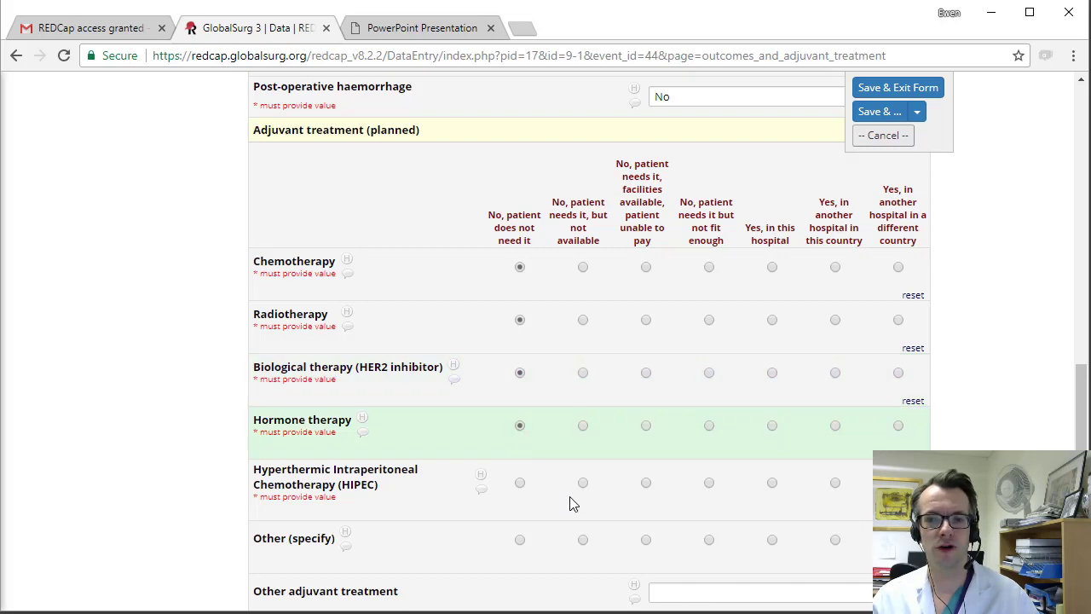
pyautogui.click(520, 483)
pyautogui.scroll(-2, 597, 477)
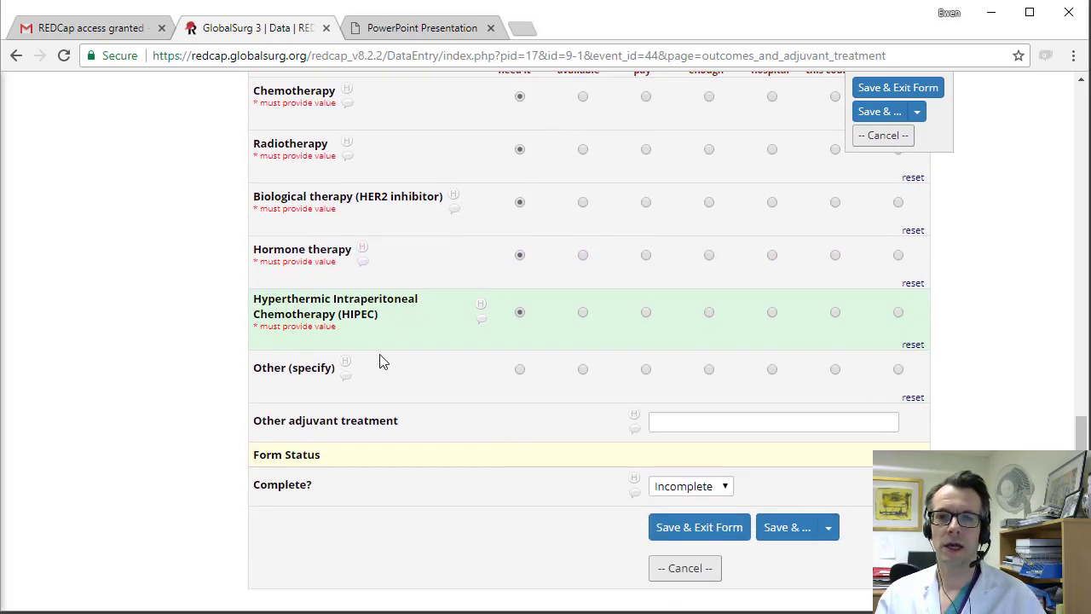
pyautogui.click(520, 369)
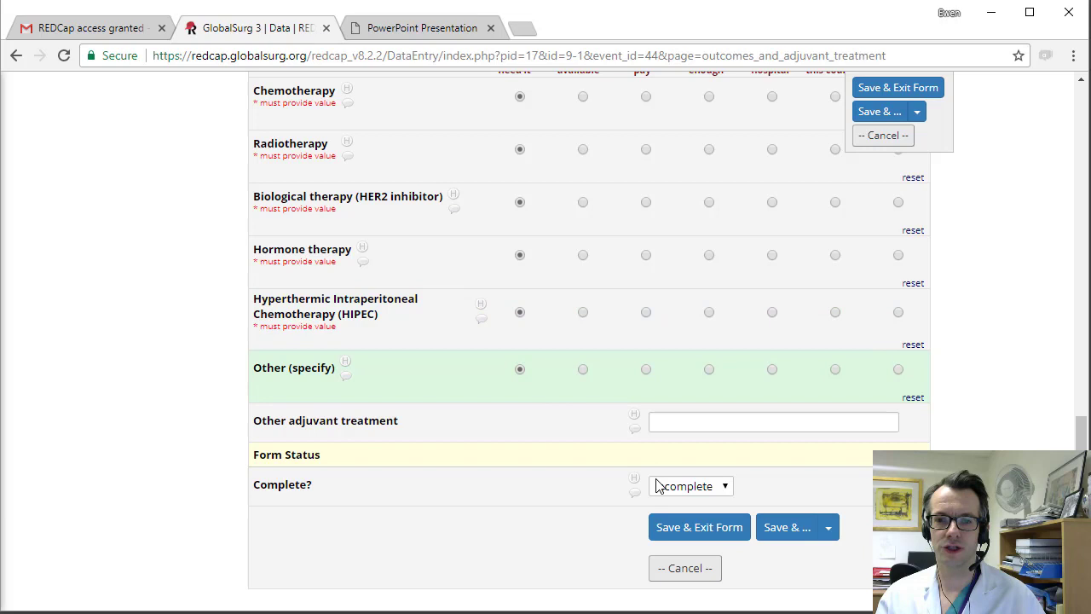
# Mark the Outcomes and adjuvant treatment form as Complete, then save and exit it
pyautogui.click(715, 488)
pyautogui.click(707, 591)
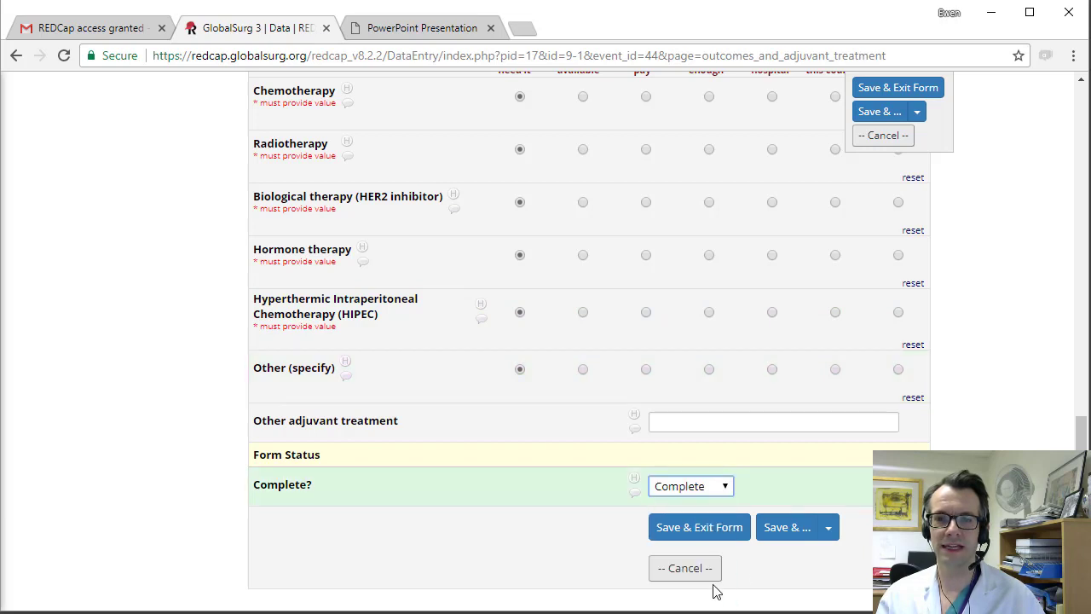
pyautogui.click(699, 530)
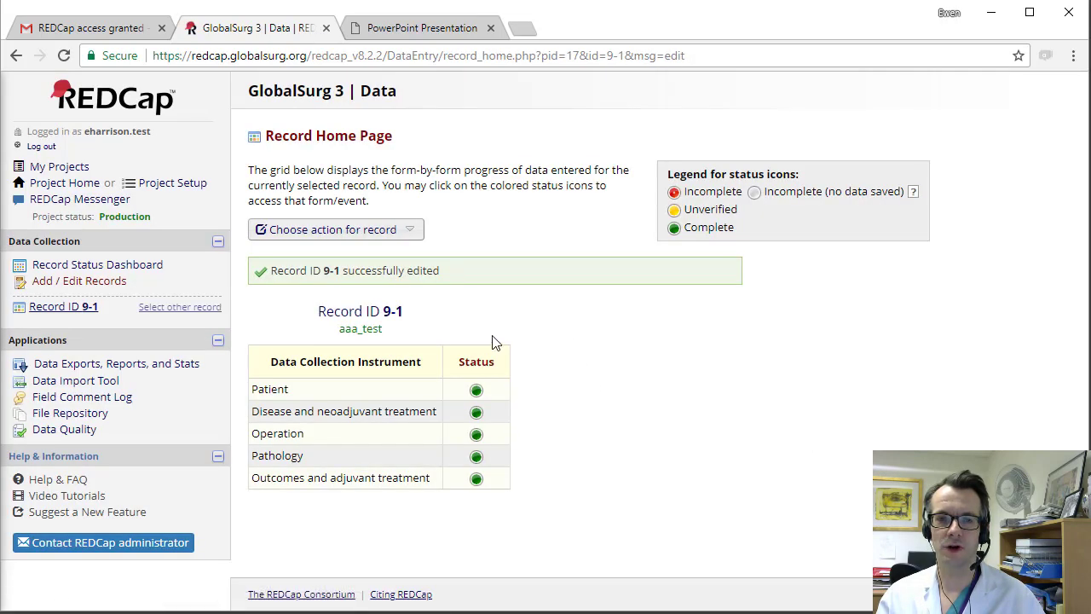